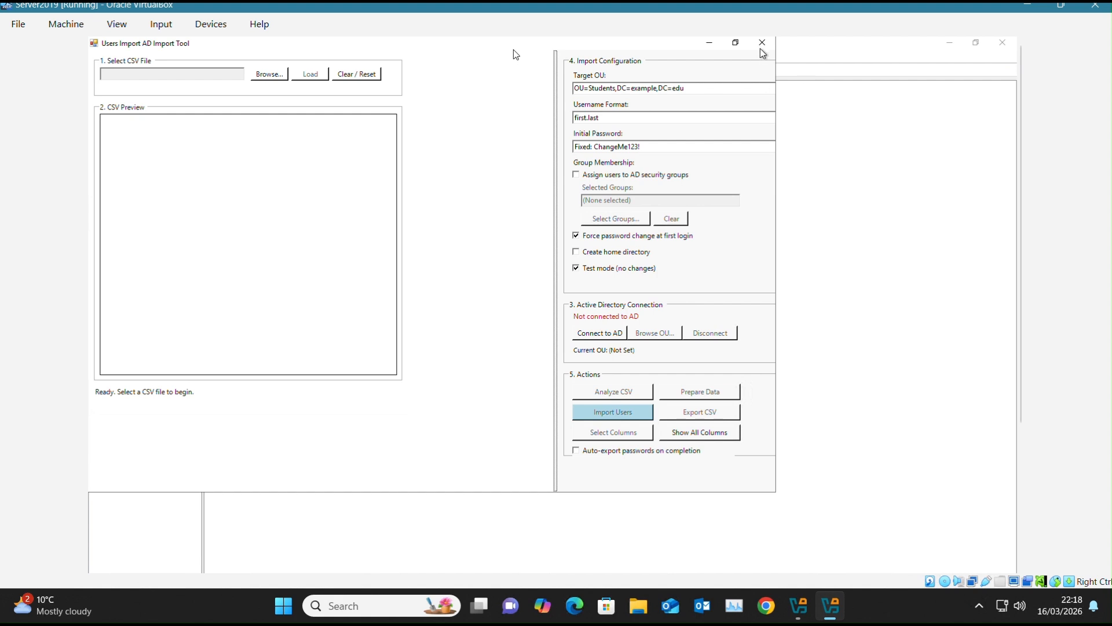
Minimize the import tool and view the contents of the Users container in Active Directory Users and Computers
left_click(711, 44)
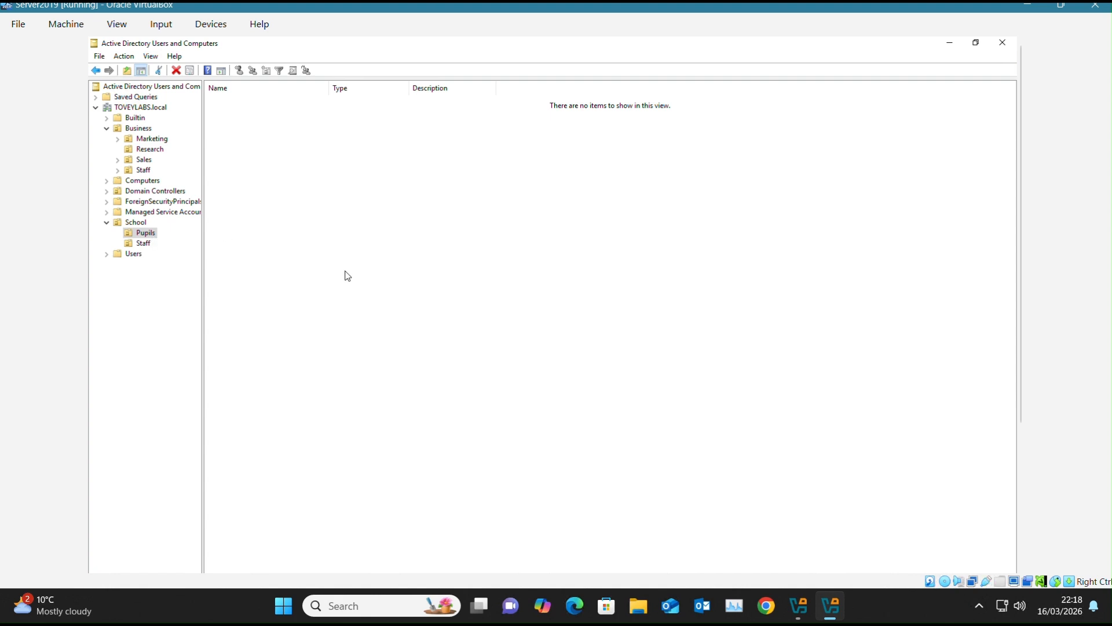
left_click(133, 253)
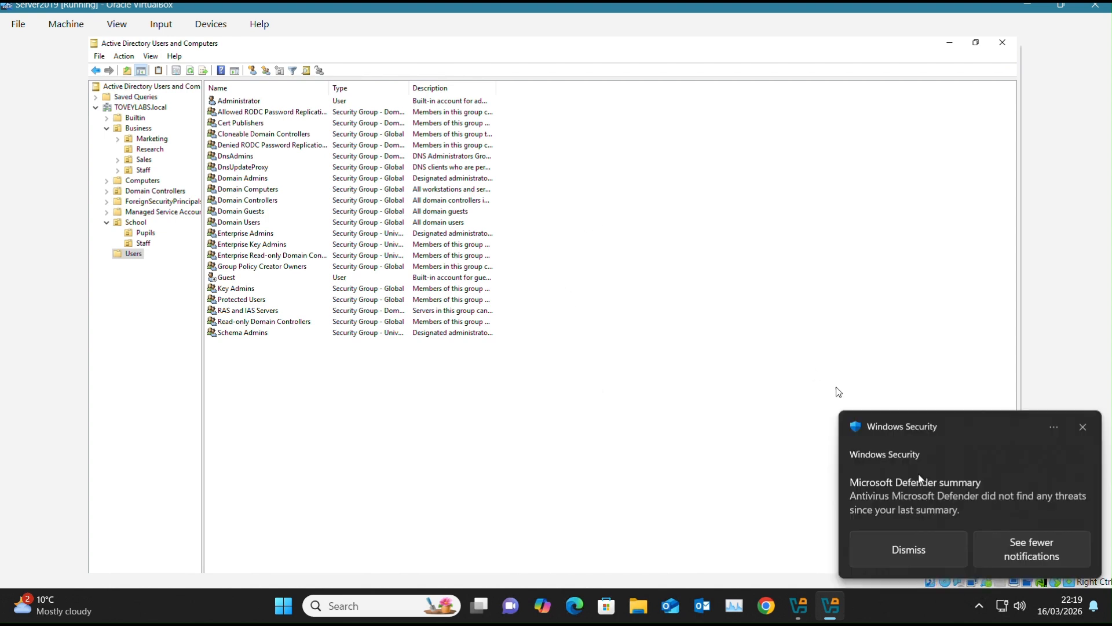
left_click(1008, 549)
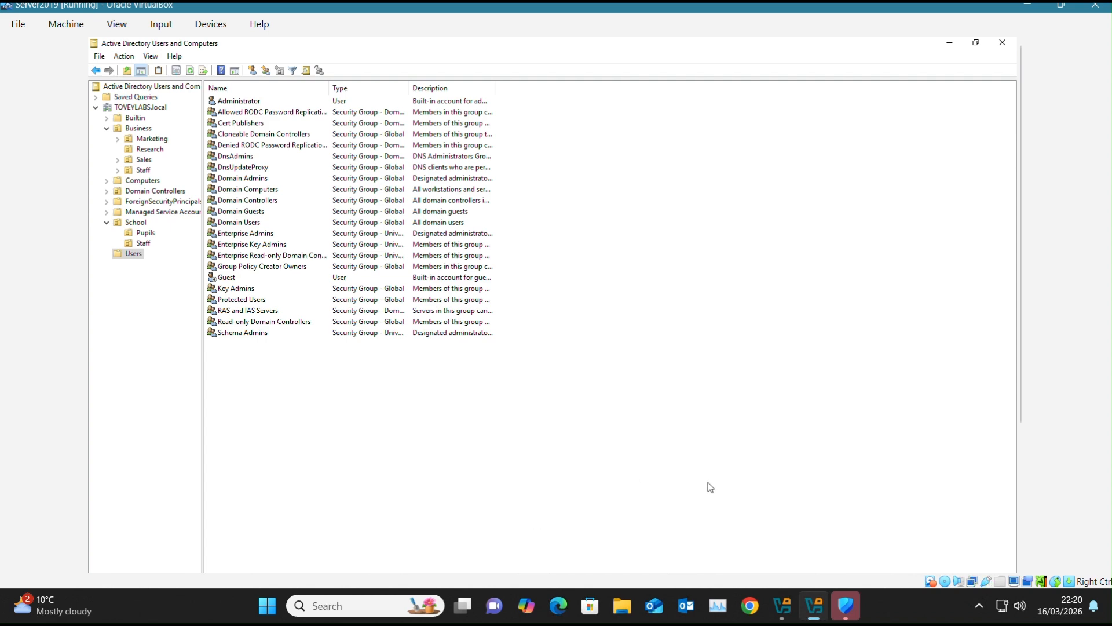
Bring the Users Import AD Import Tool back to the front and look over its configuration, connection and action sections
left_click_drag(1020, 297, 1015, 450)
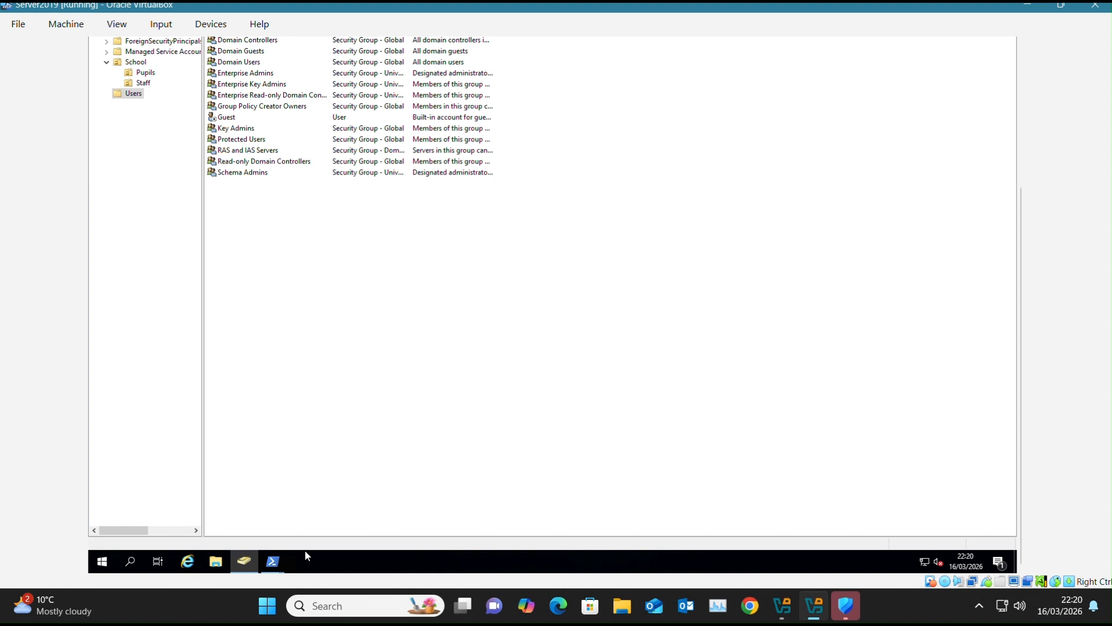
mouse_move(274, 566)
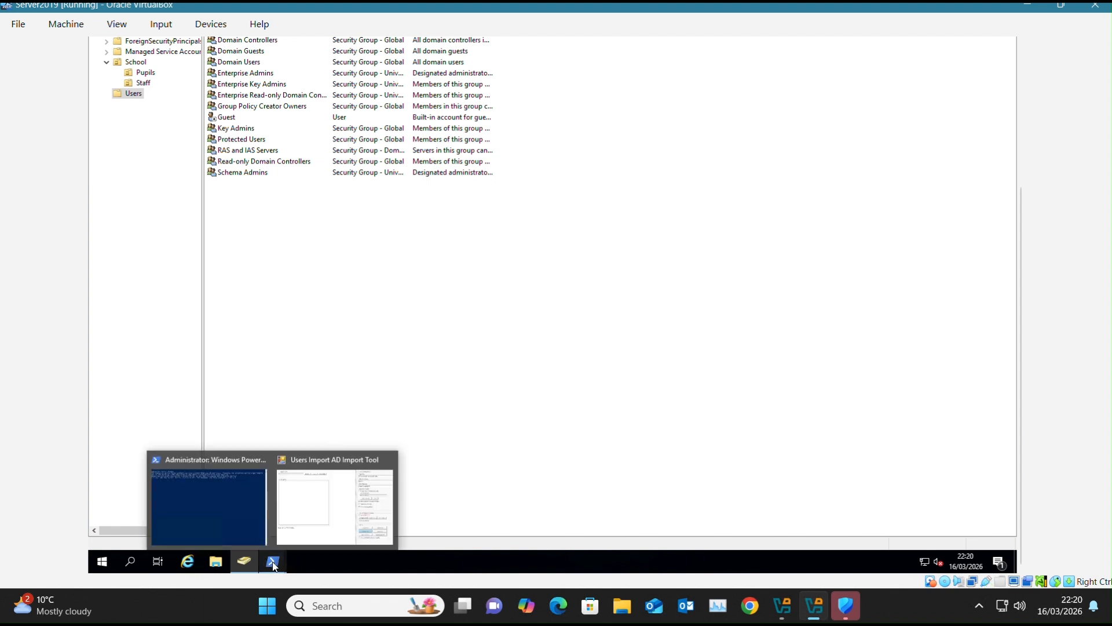
left_click(320, 520)
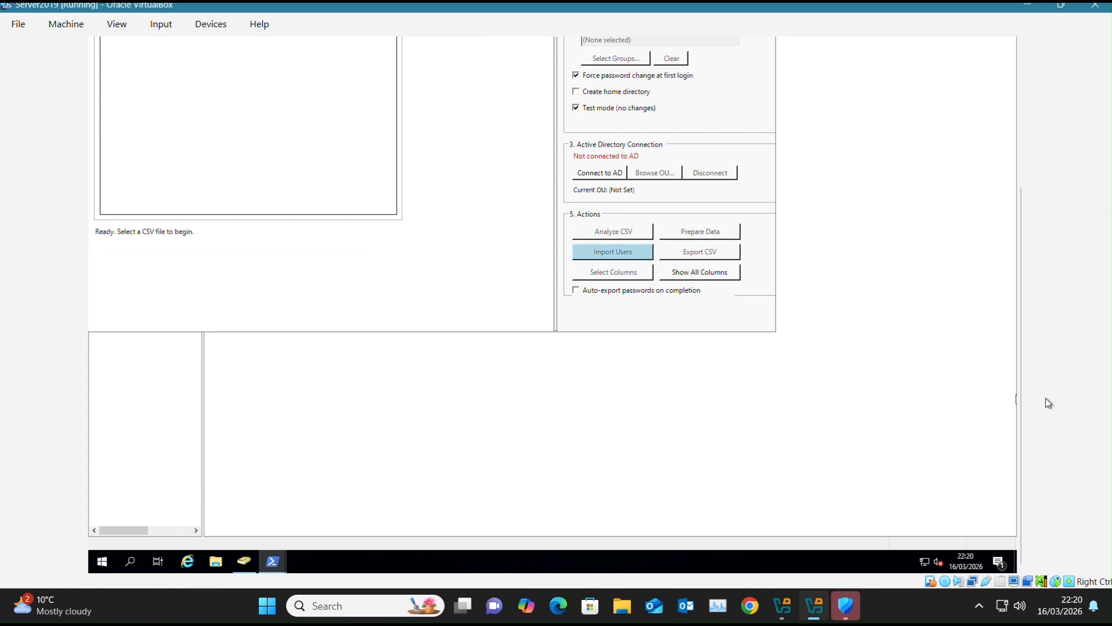
left_click_drag(1021, 382, 1006, 191)
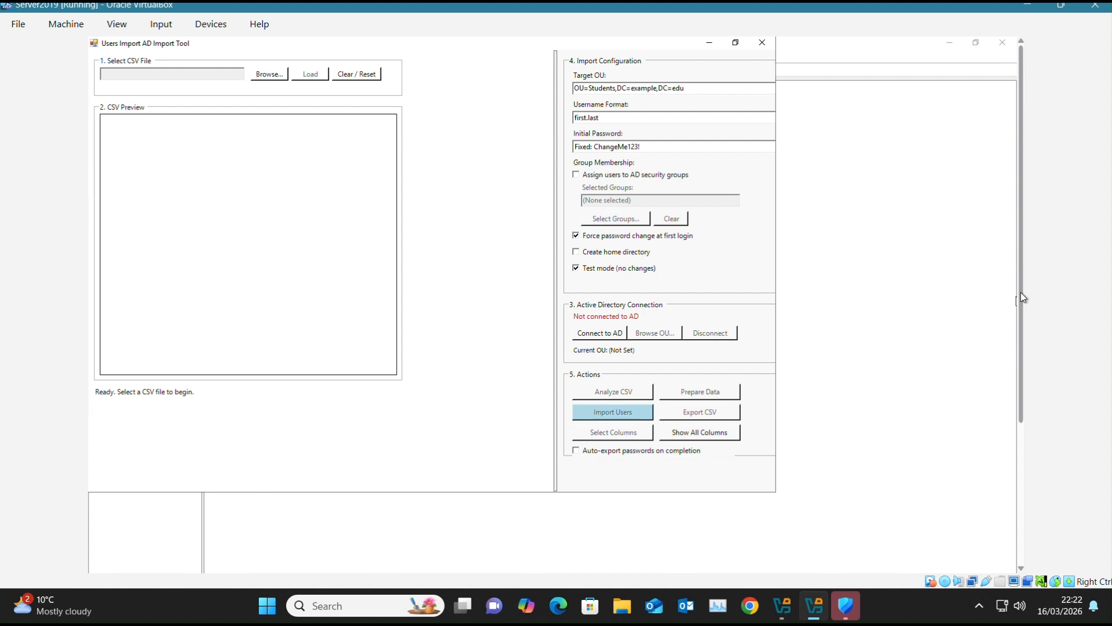
scroll(1023, 303, "down", 2)
scroll(1026, 289, "up", 2)
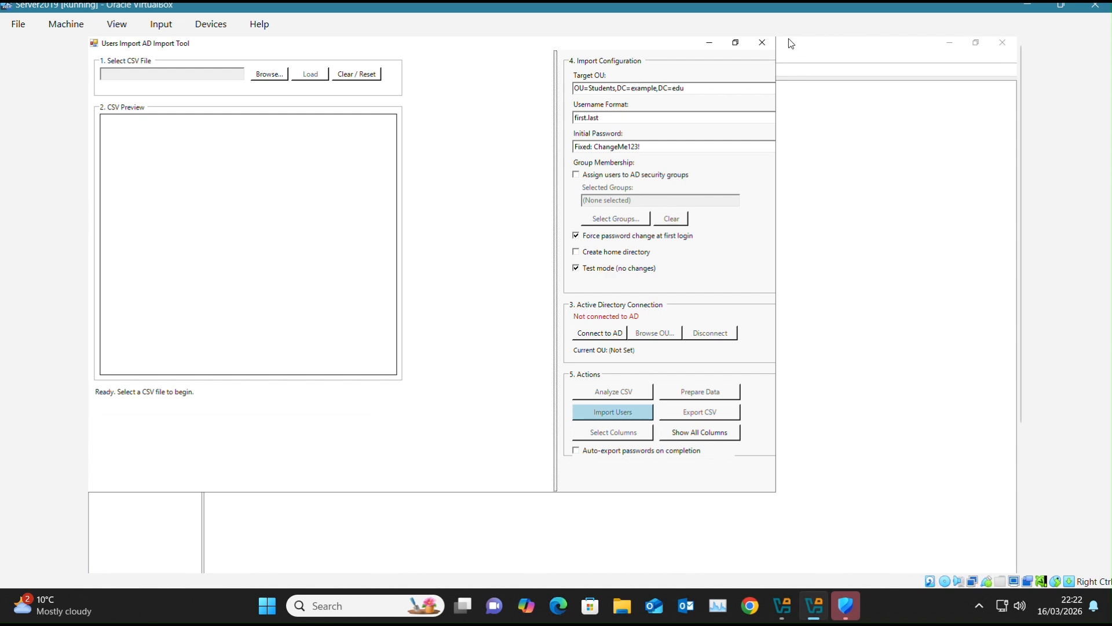
Close the import tool and relaunch it by running the ADImport script on the server desktop with PowerShell
left_click(763, 45)
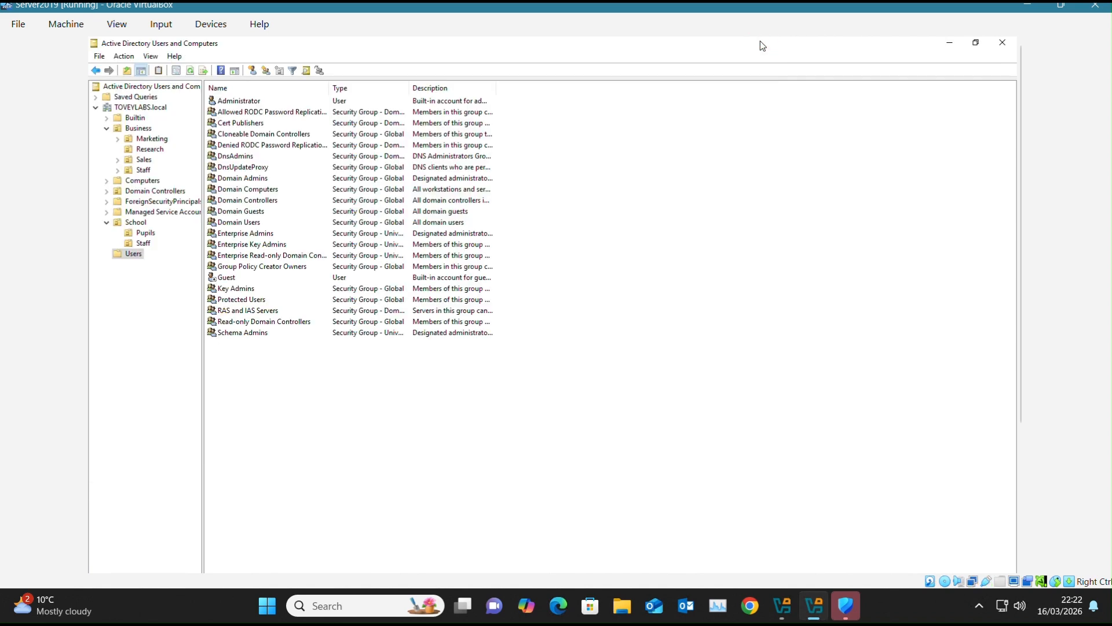
left_click(955, 42)
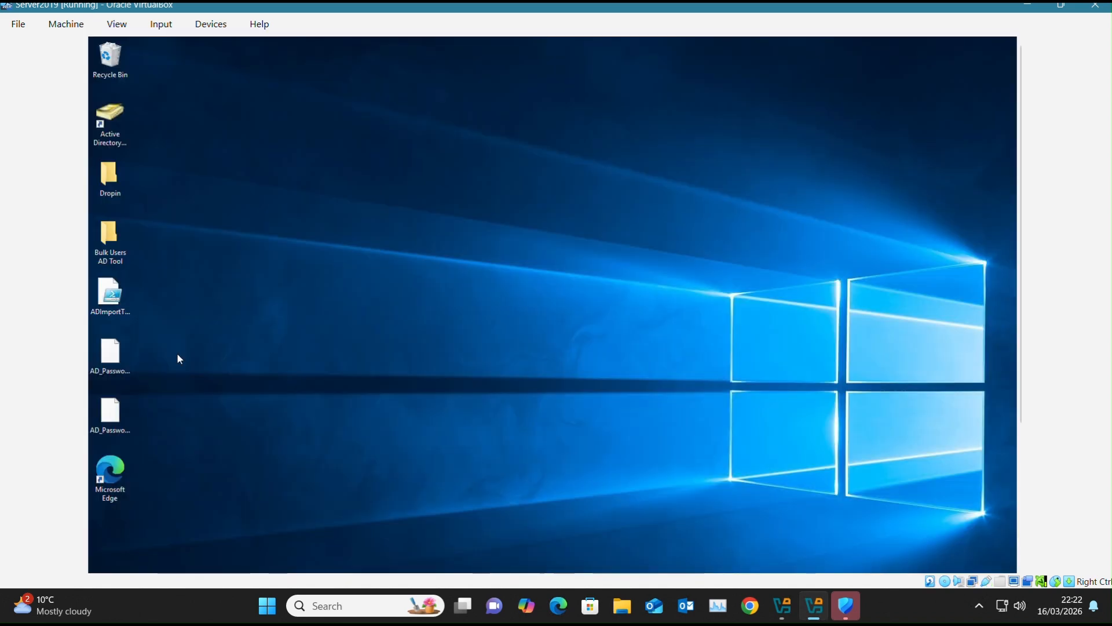
right_click(108, 299)
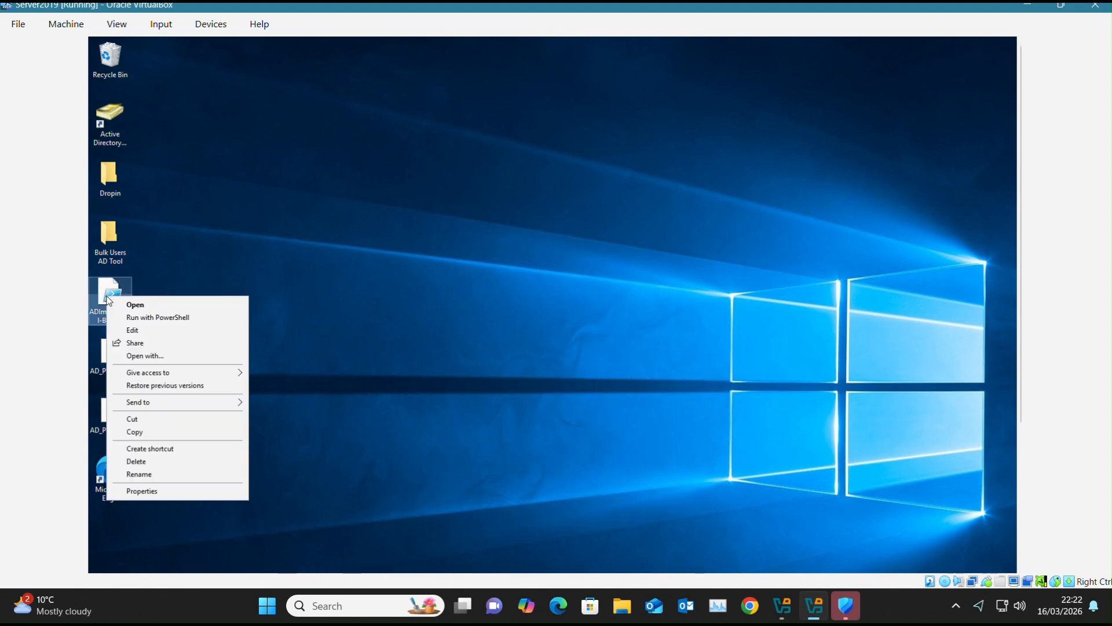
left_click(129, 317)
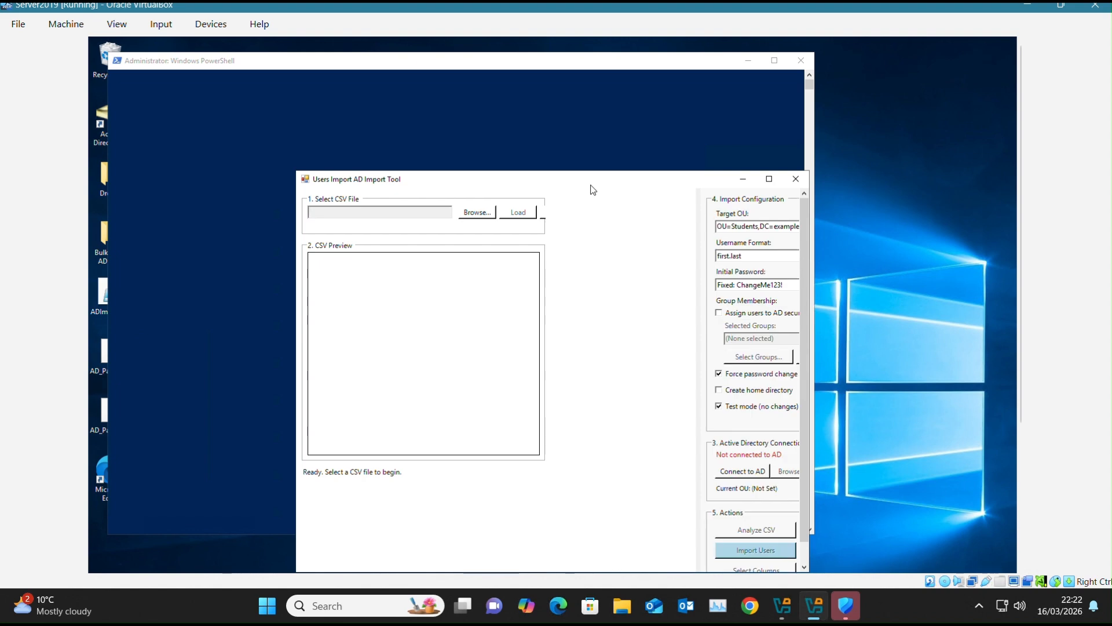
Maximize the import tool window and widen its configuration pane so the settings are readable
left_click_drag(592, 189, 485, 69)
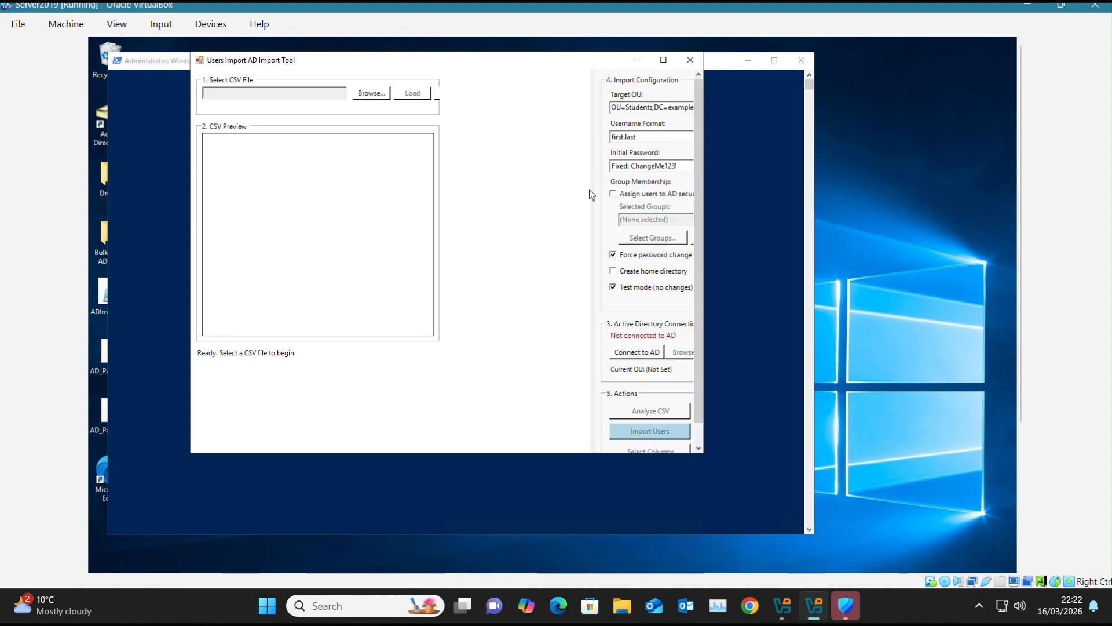
left_click_drag(591, 194, 551, 194)
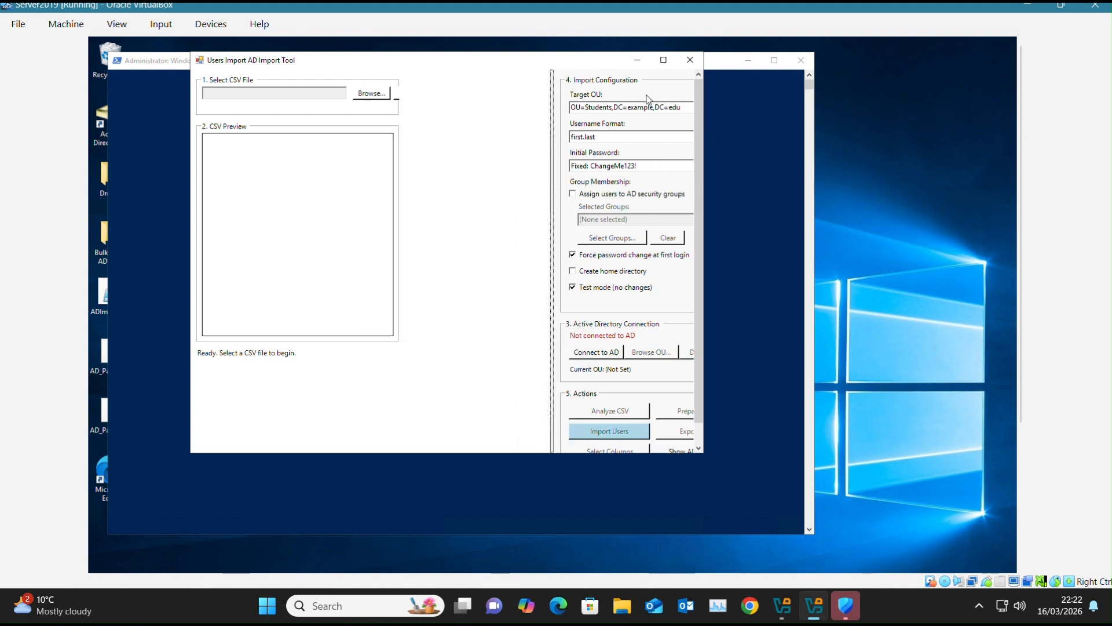
left_click(663, 63)
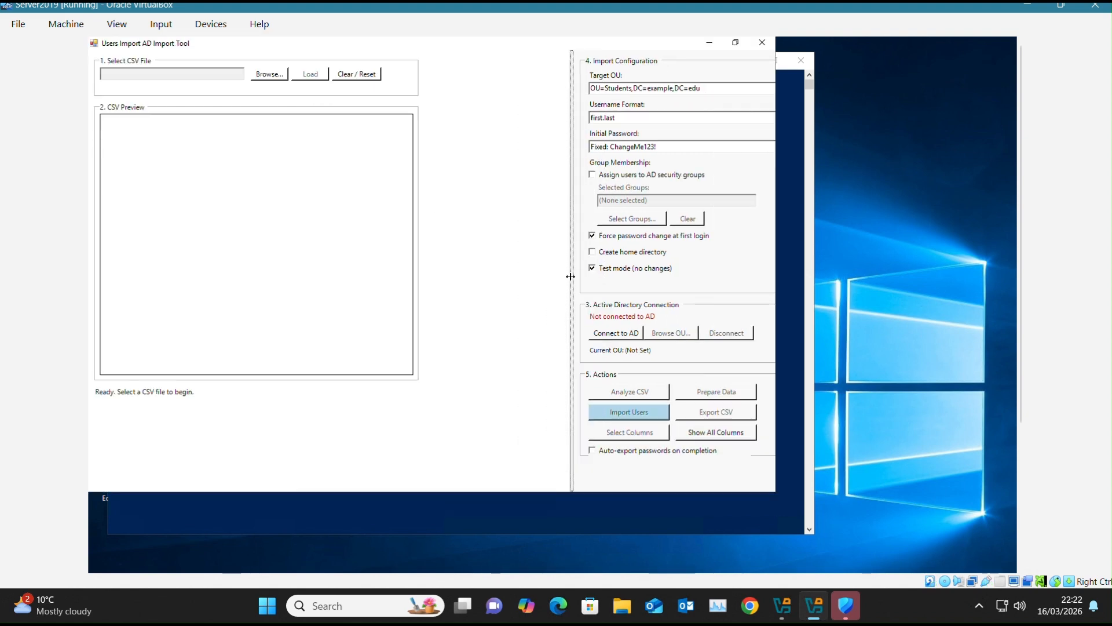
left_click_drag(571, 277, 548, 267)
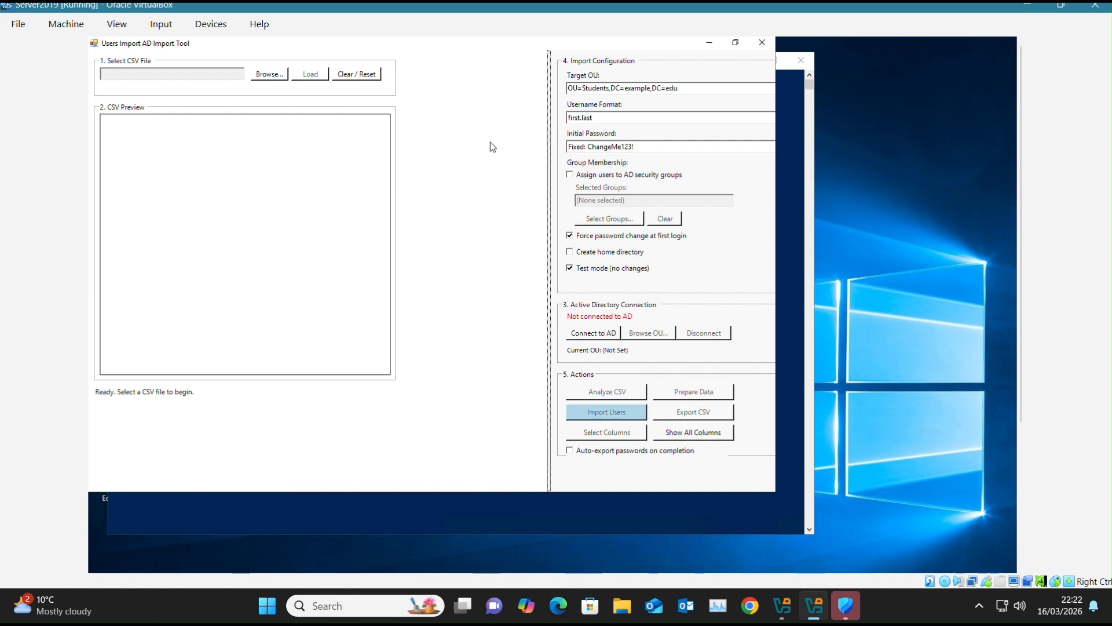
Load "TestUsers - Headers full columns.csv" from the desktop folder Bulk Users AD Tool into the CSV preview
left_click(275, 75)
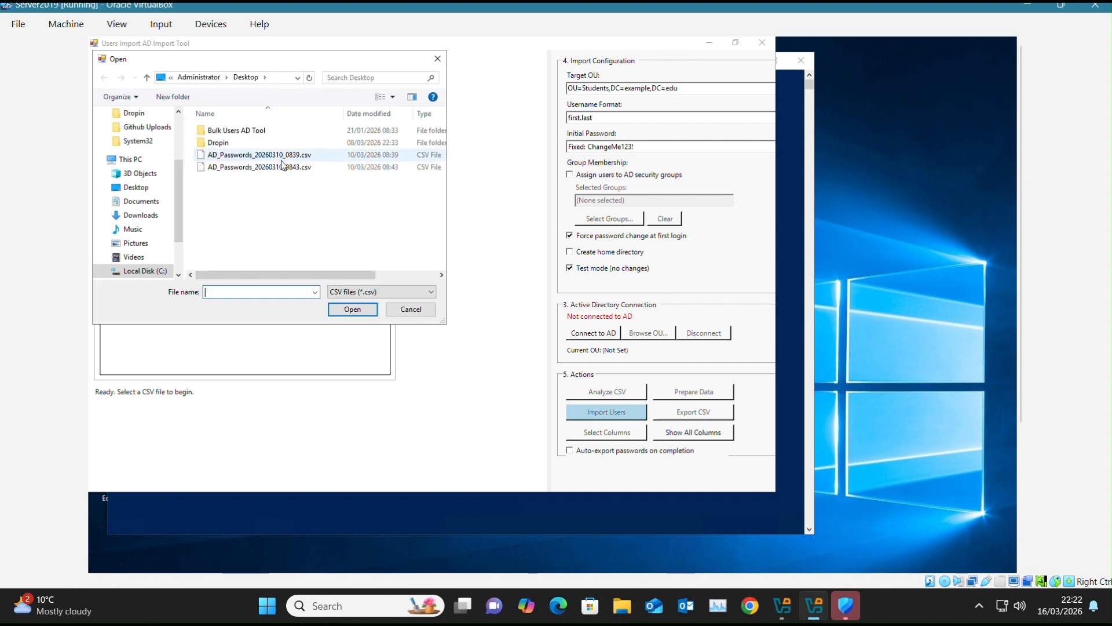
double_click(248, 131)
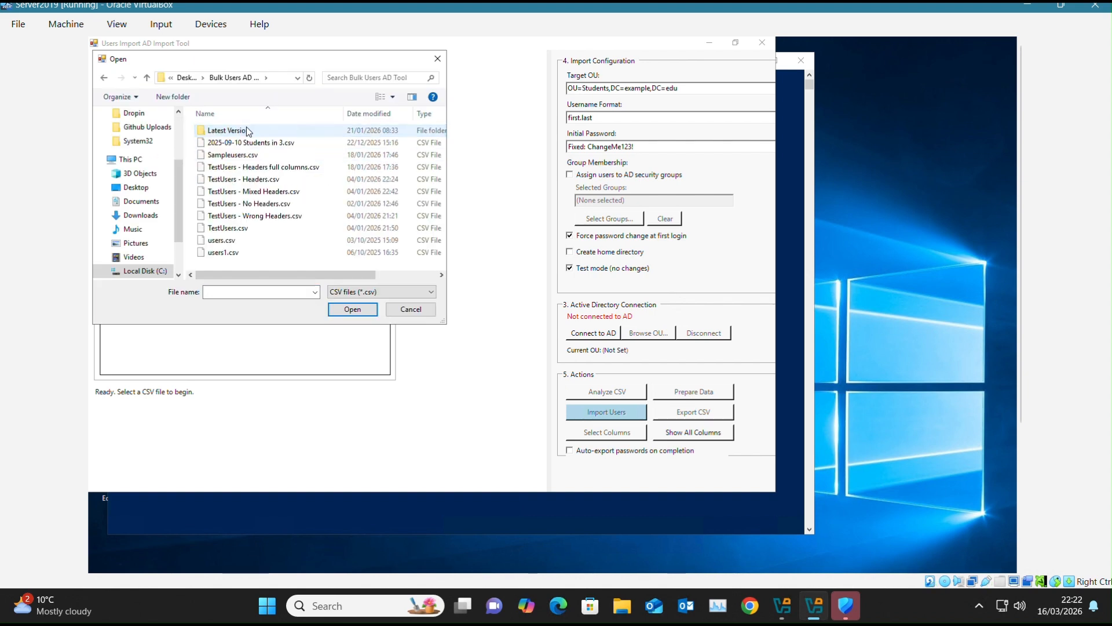
left_click(264, 168)
left_click(359, 311)
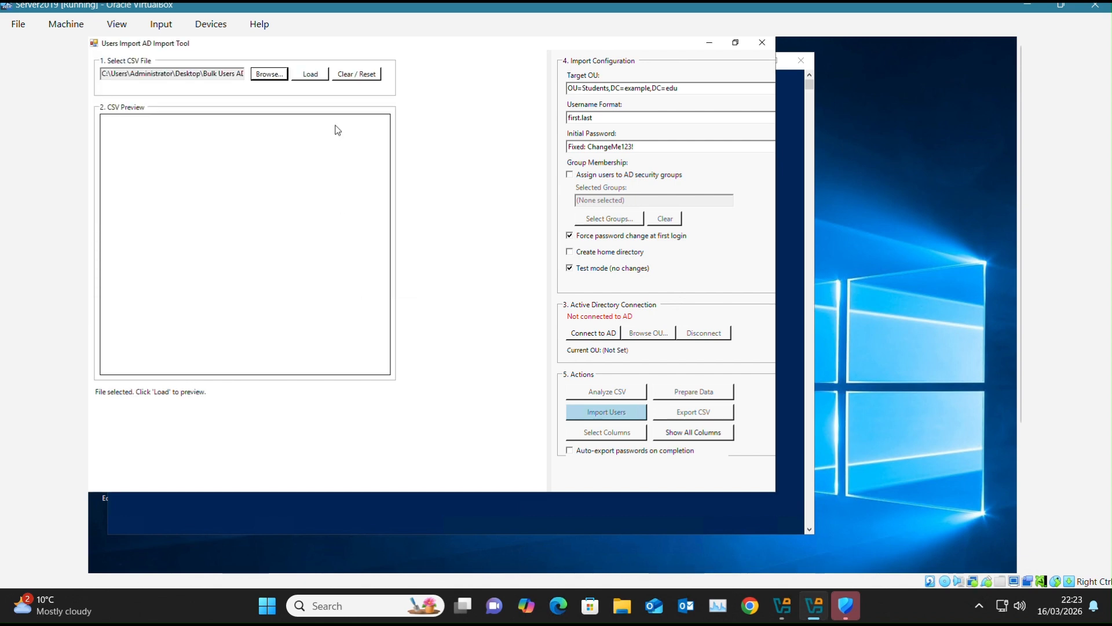
left_click(316, 77)
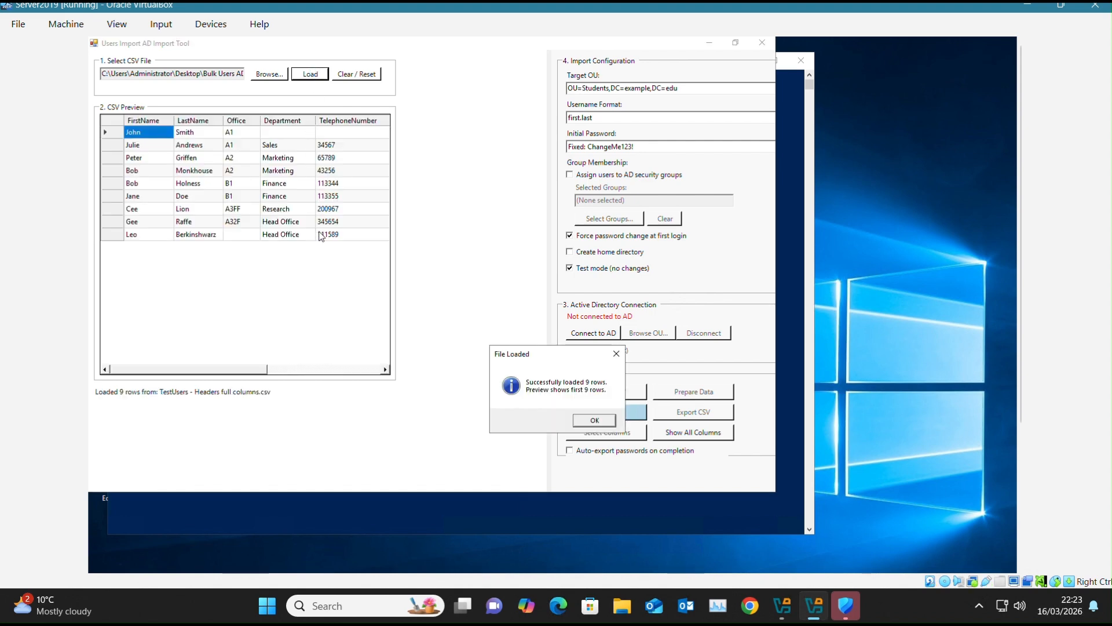
left_click(594, 420)
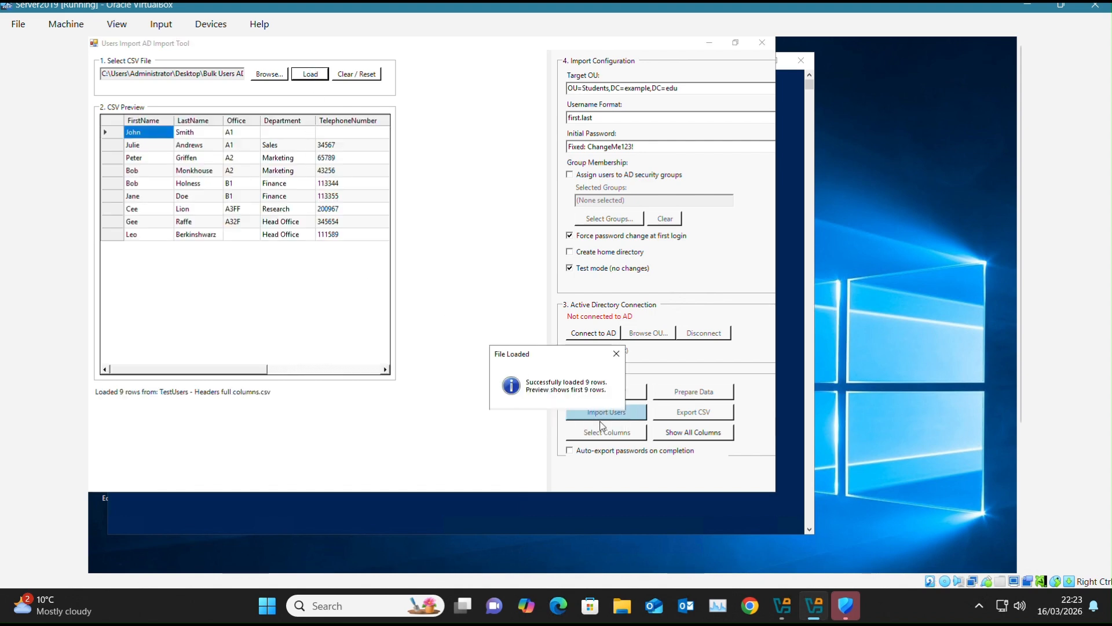
left_click_drag(242, 375, 220, 355)
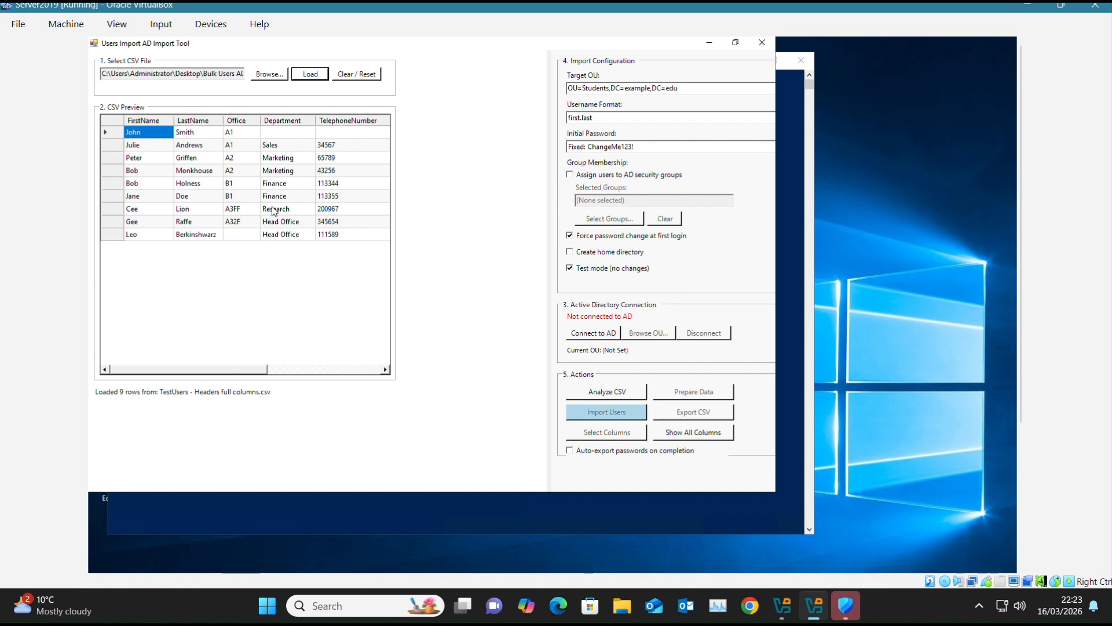
Connect the import tool to Active Directory and acknowledge the connection
left_click(597, 335)
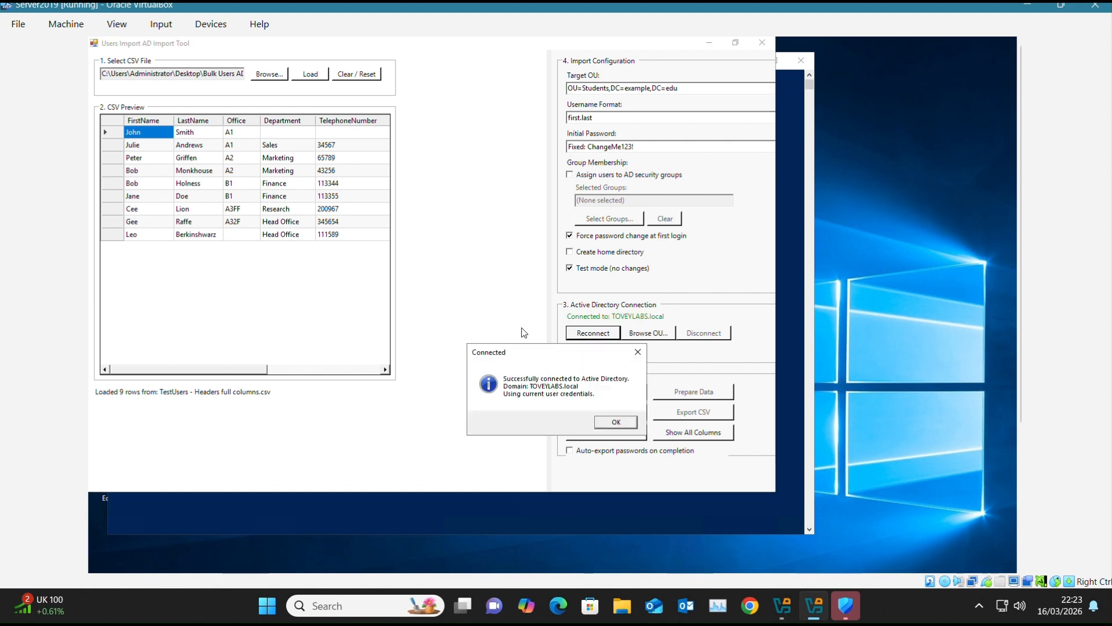
left_click(634, 425)
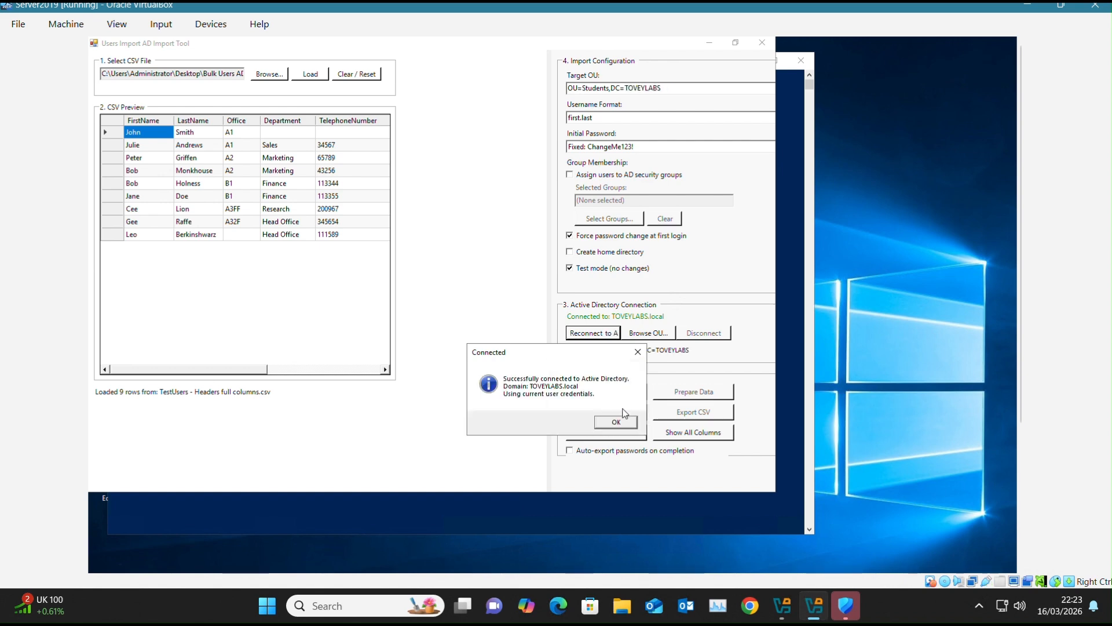
left_click(626, 423)
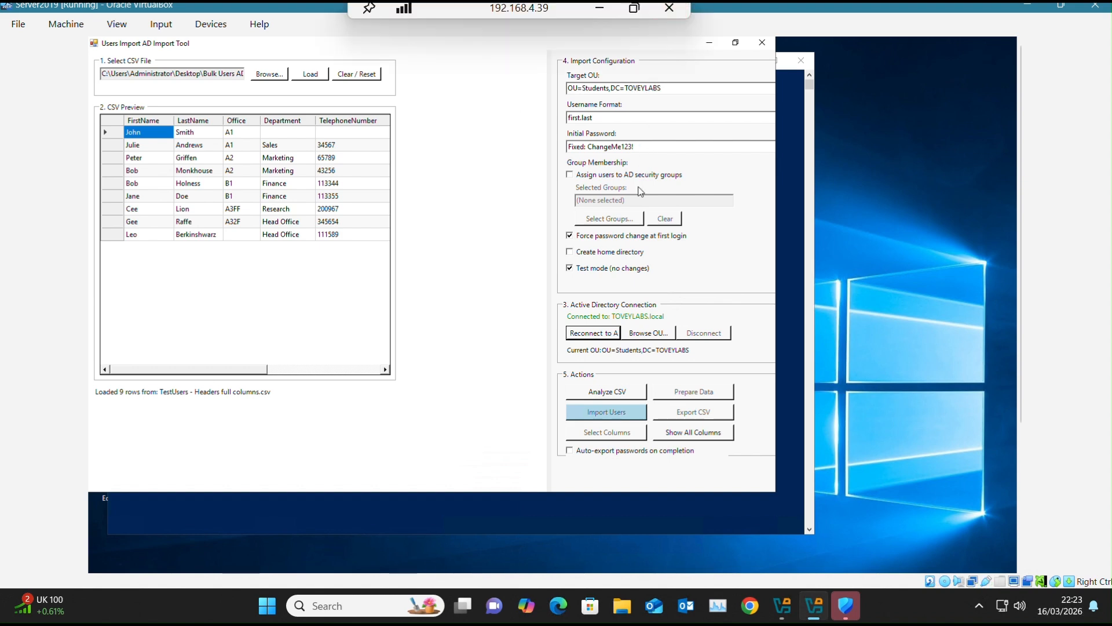
Set the import's target OU to Pupils under School in the TOVEYLABS.local domain
left_click(653, 333)
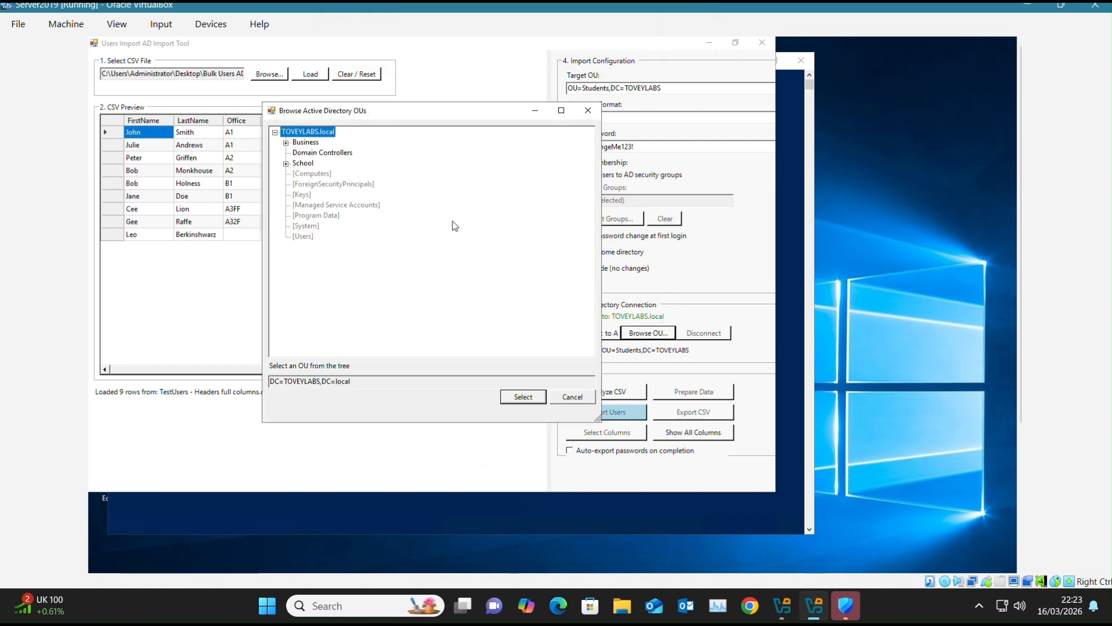
left_click(285, 164)
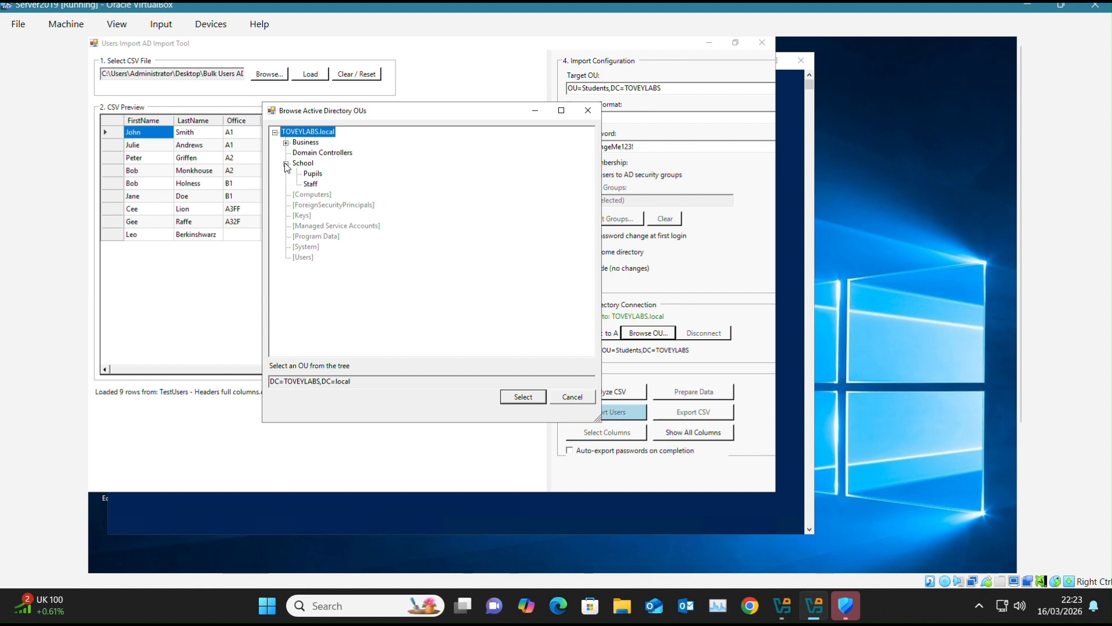
left_click(316, 176)
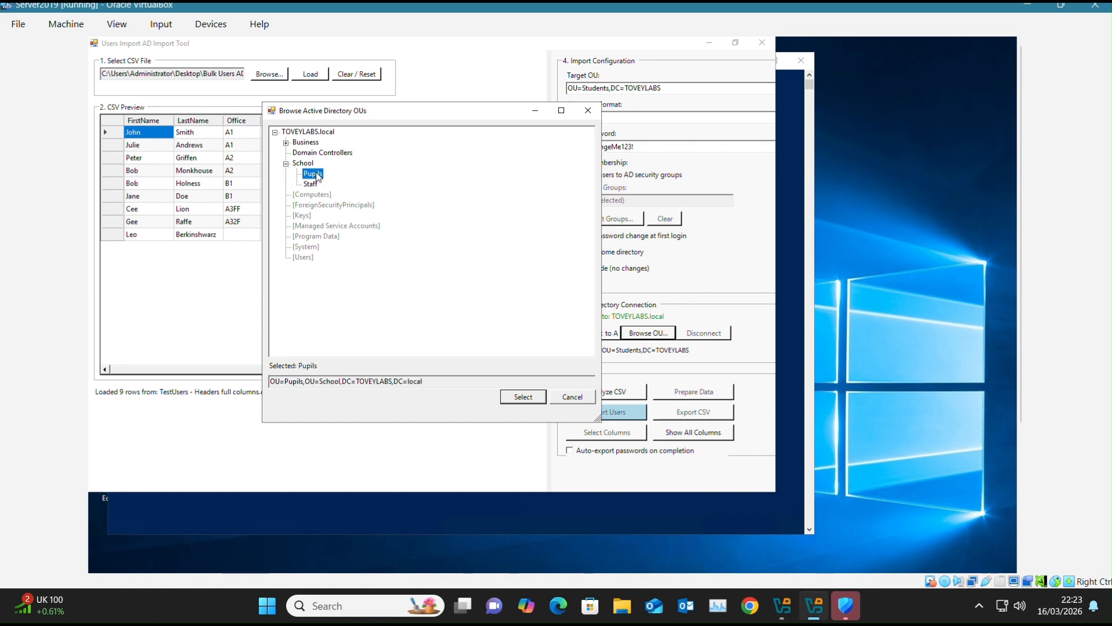
left_click(529, 400)
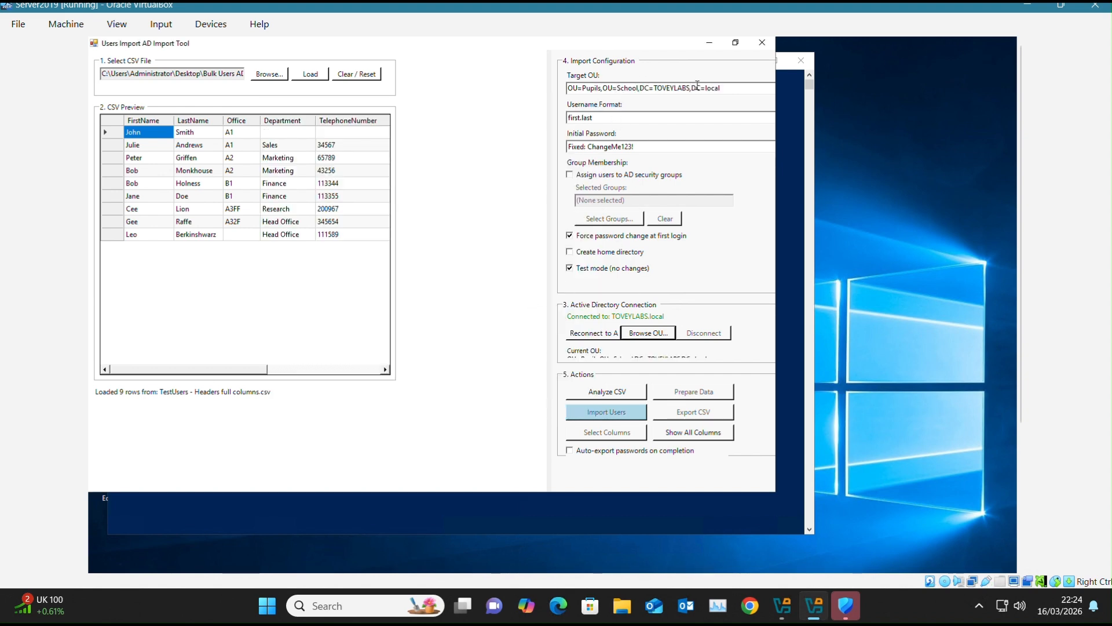
Review the username formats, keep first.last, and set the initial password option to Random (8 chars)
left_click(607, 123)
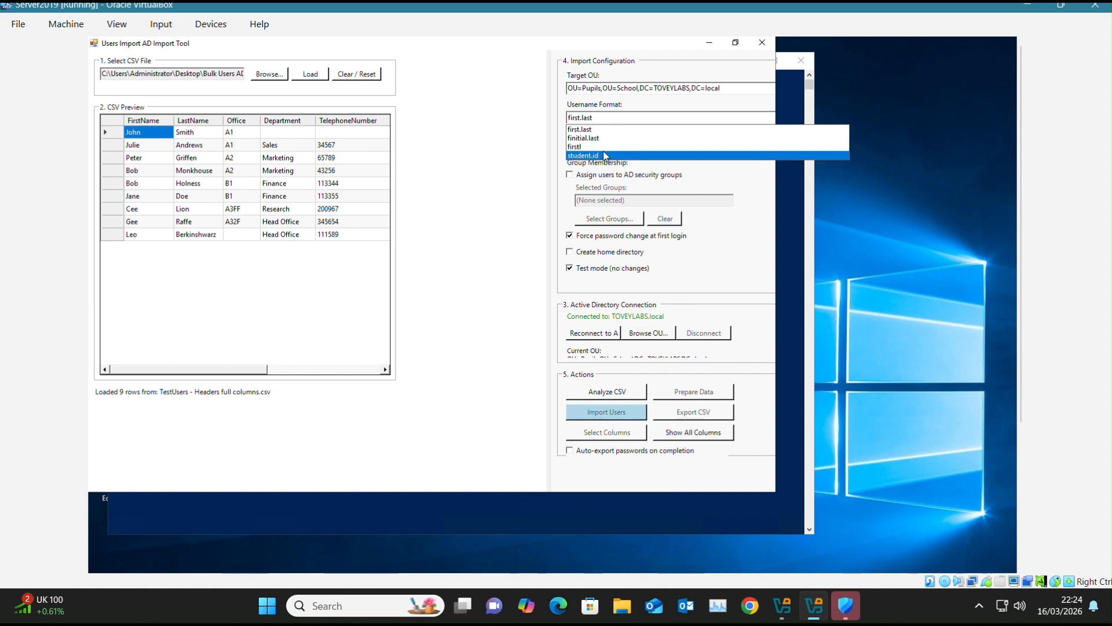
left_click(621, 120)
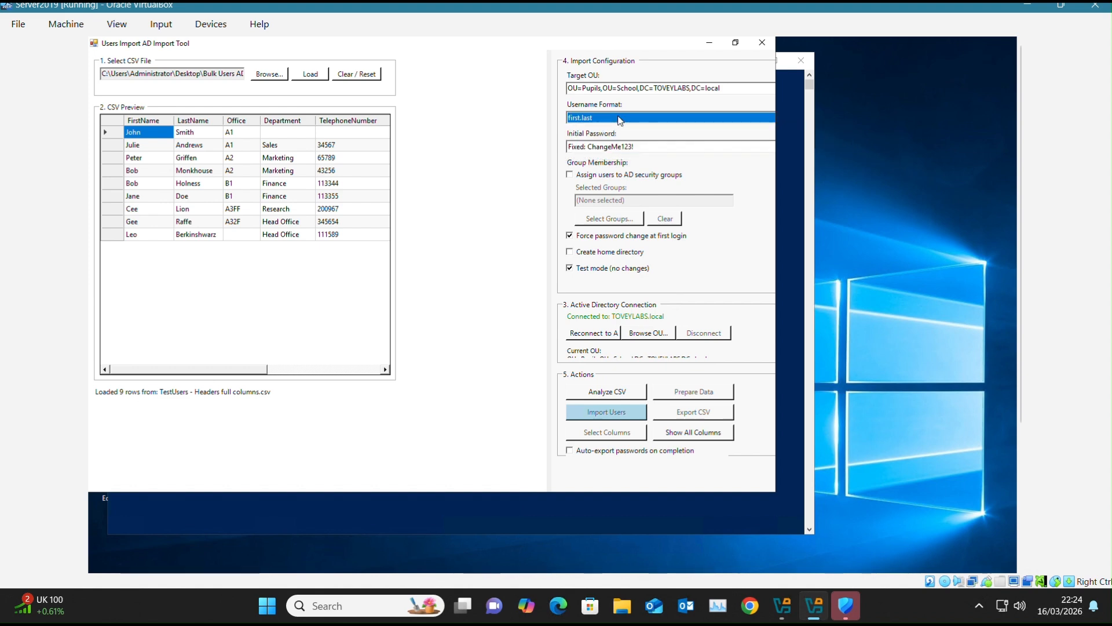
left_click(653, 149)
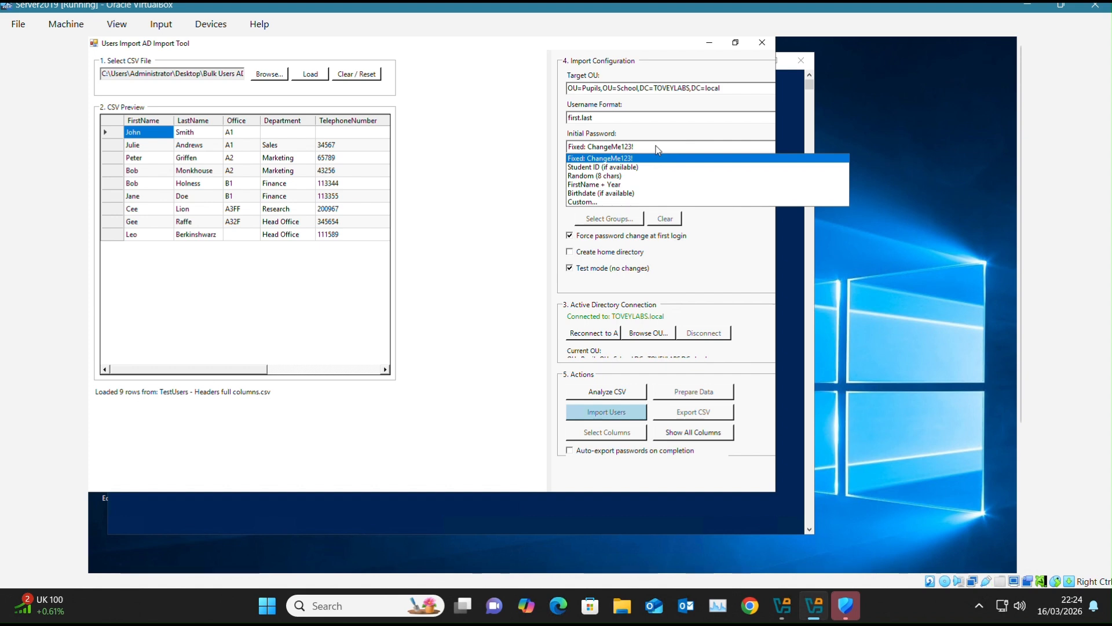
left_click(623, 176)
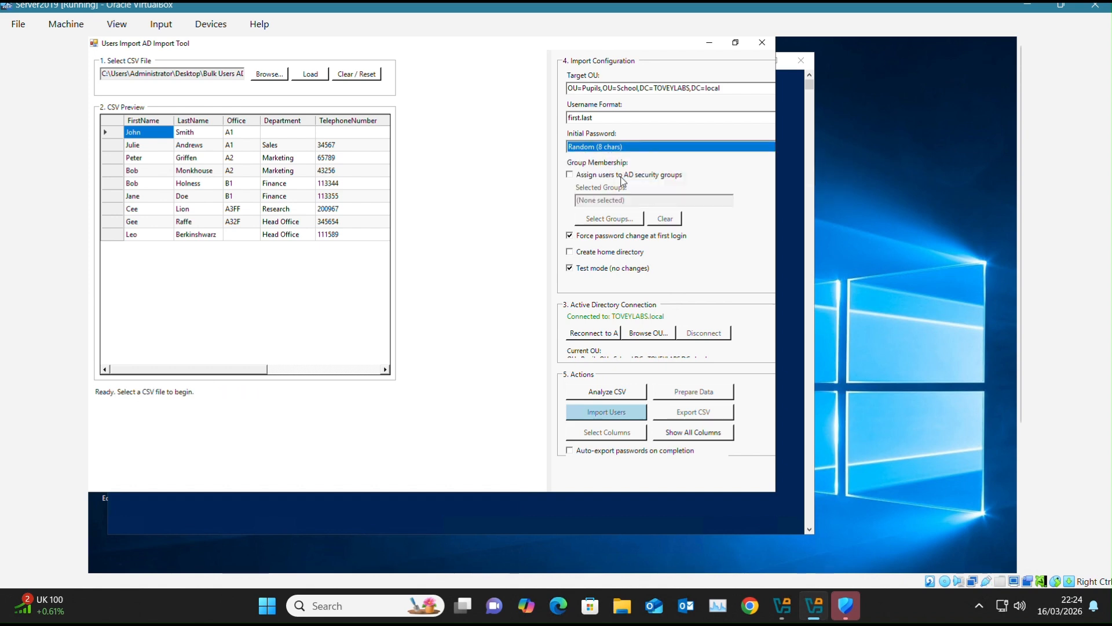
Assign imported users to the Pupils security group and turn off the forced password change at first login
left_click(570, 176)
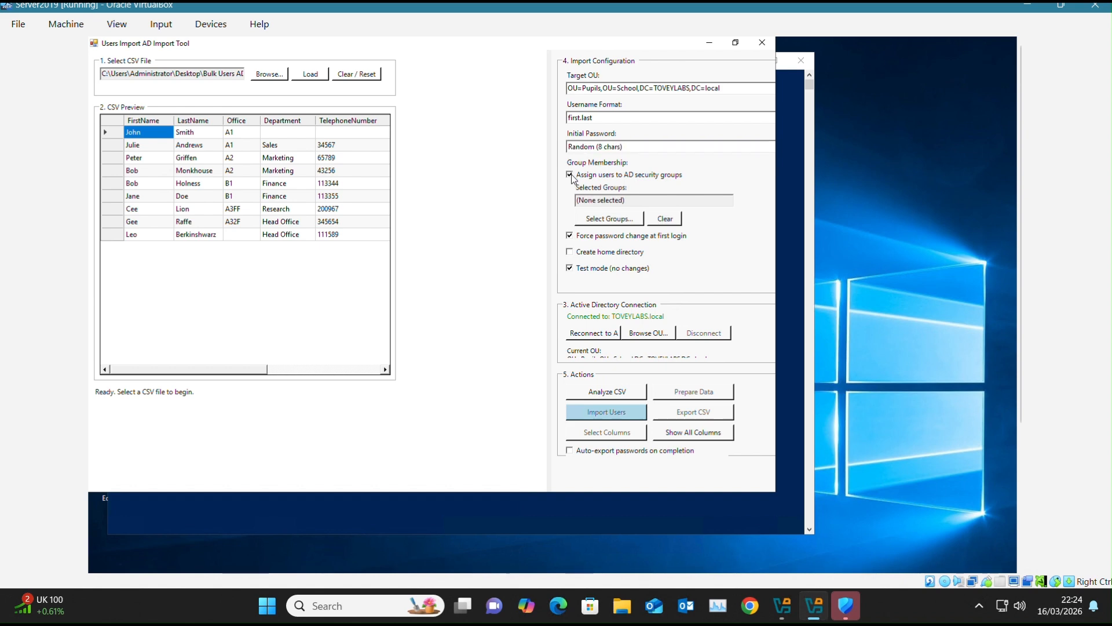
left_click(616, 218)
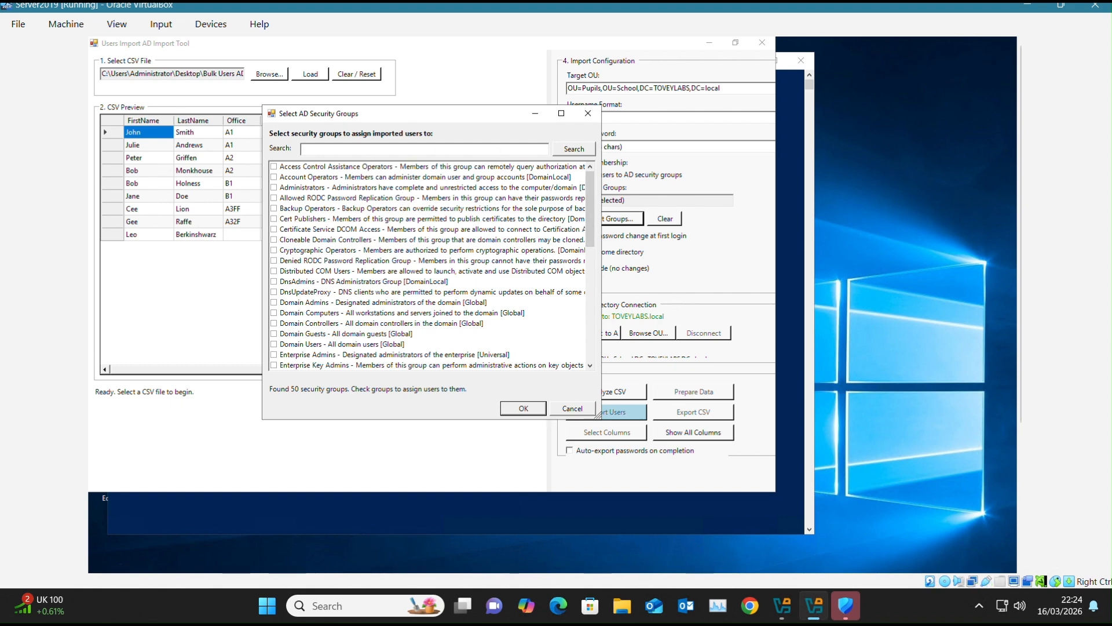
type("pupils")
left_click(577, 152)
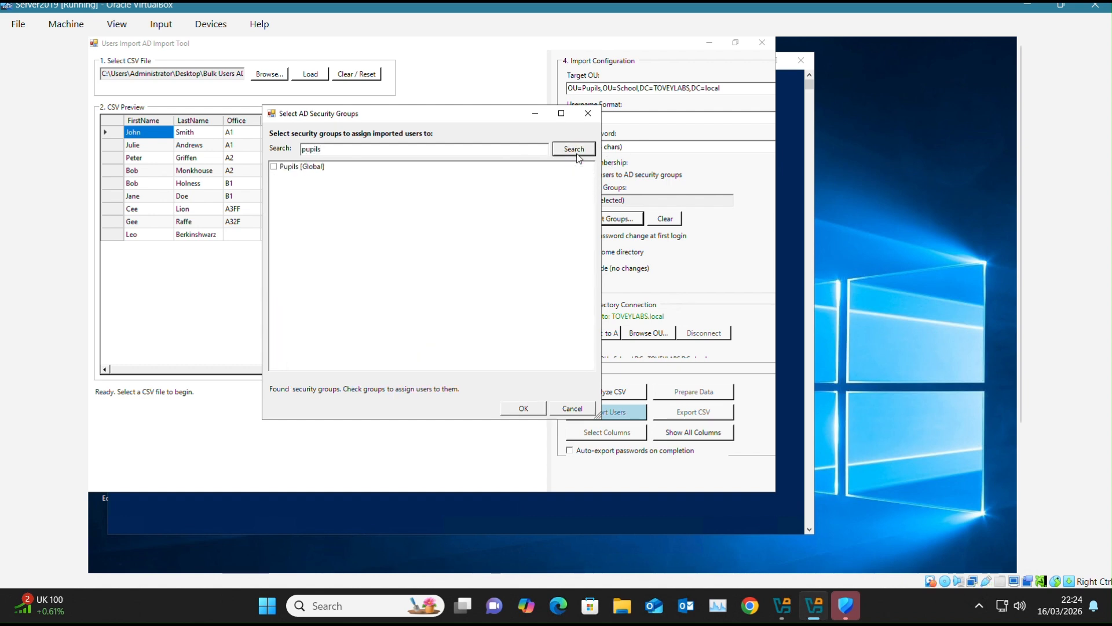
left_click(275, 166)
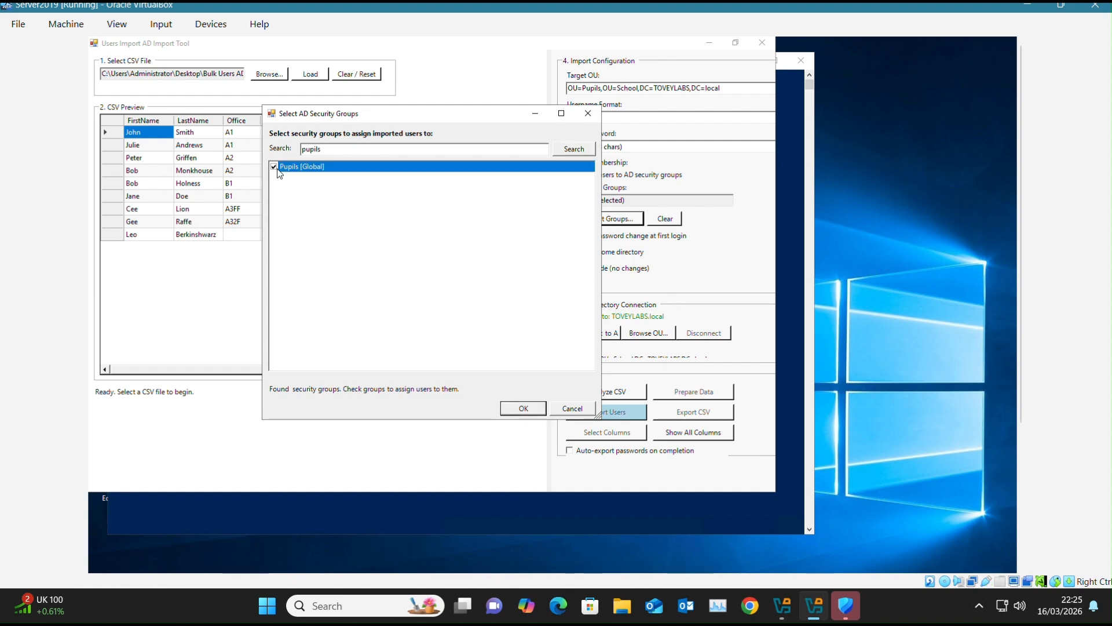
left_click(532, 406)
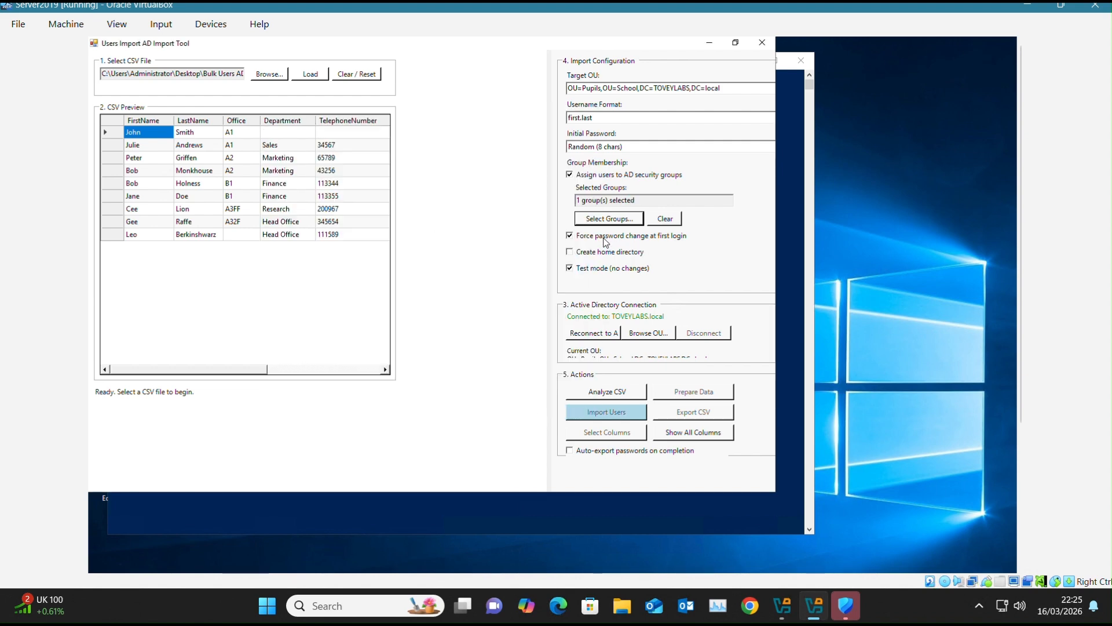
left_click(570, 236)
Analyze the loaded CSV and review its column summary and required AD fields
left_click(607, 392)
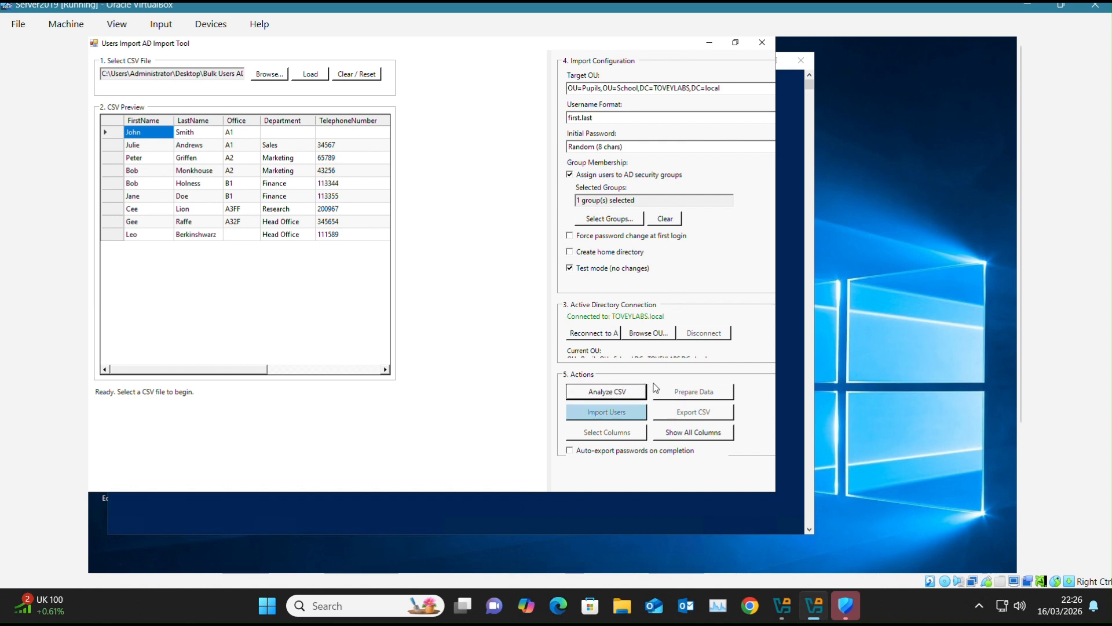
left_click(622, 390)
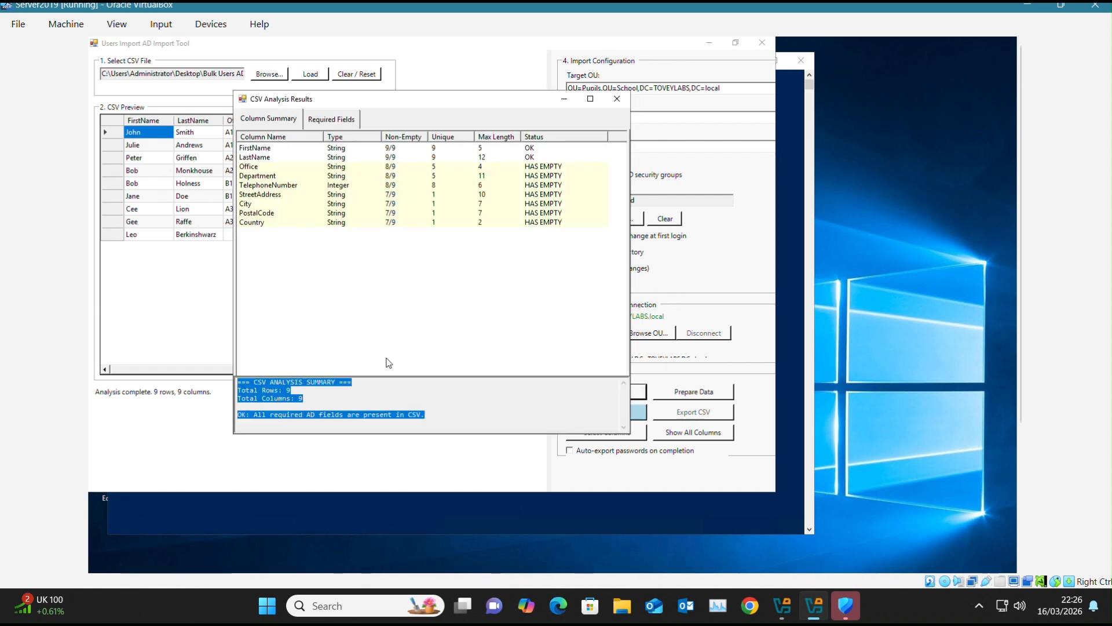
left_click(402, 386)
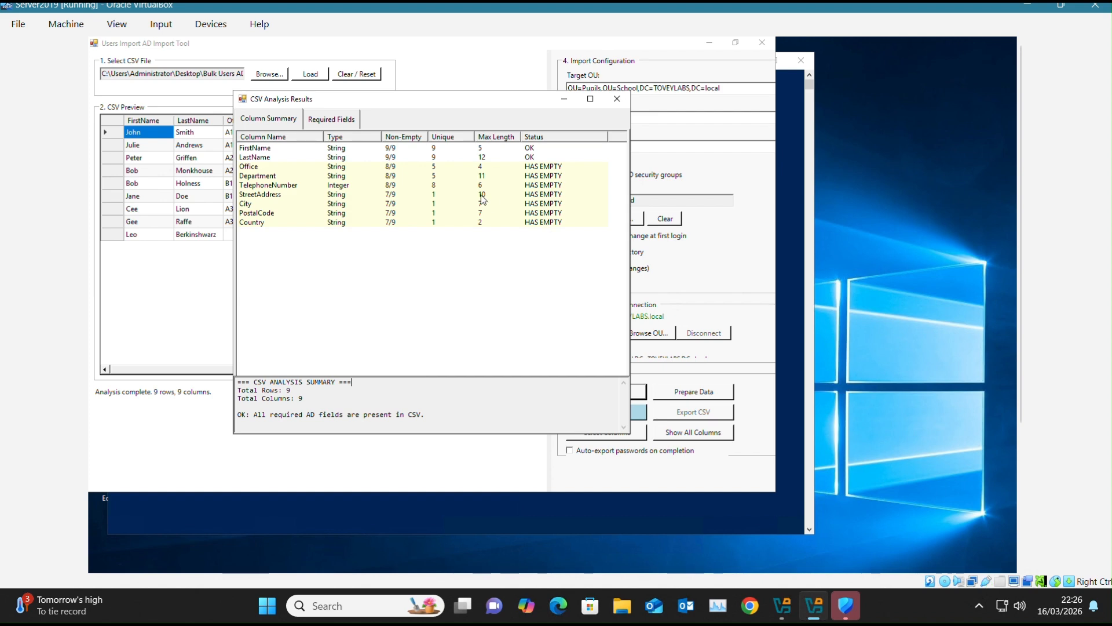
left_click(334, 120)
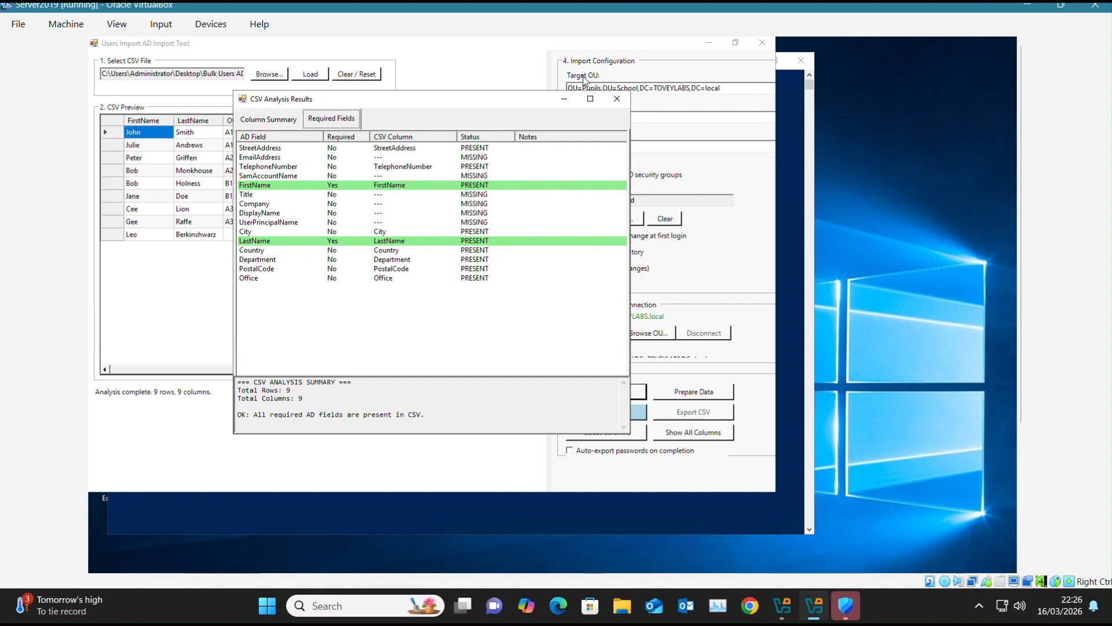
left_click(617, 98)
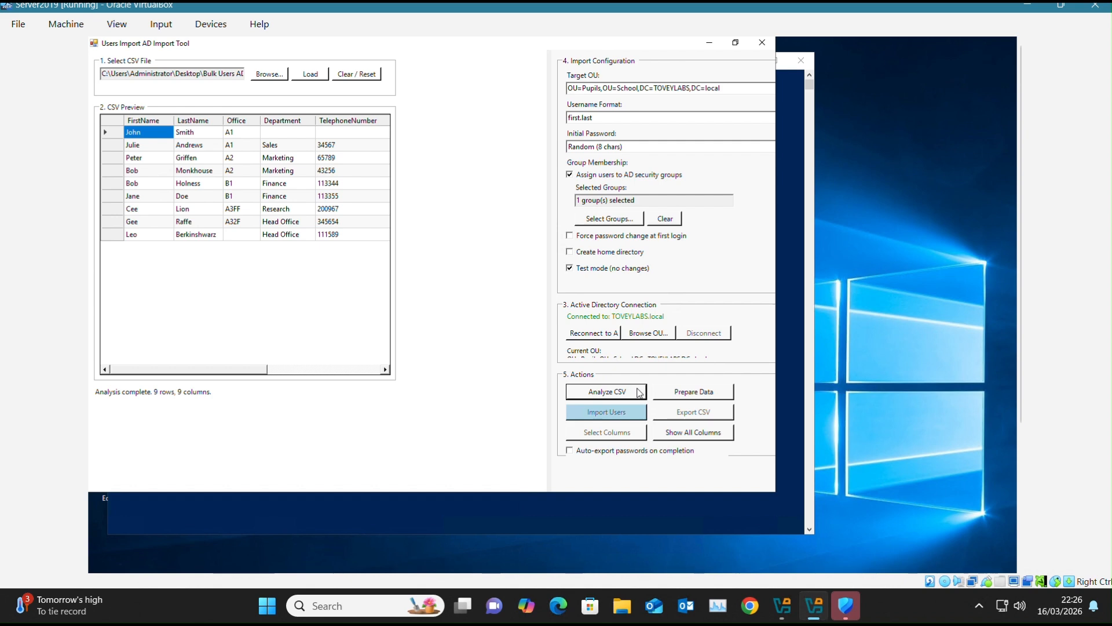
Prepare the data for import without customizing the visible columns, and review the generated username, display name and email columns
left_click(688, 395)
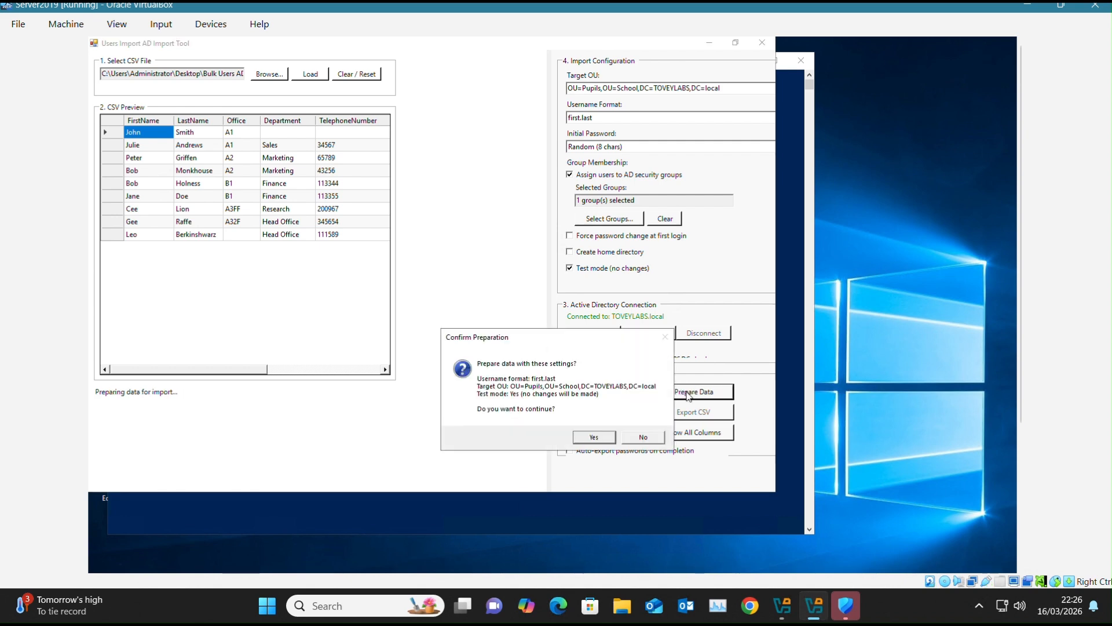
left_click(595, 438)
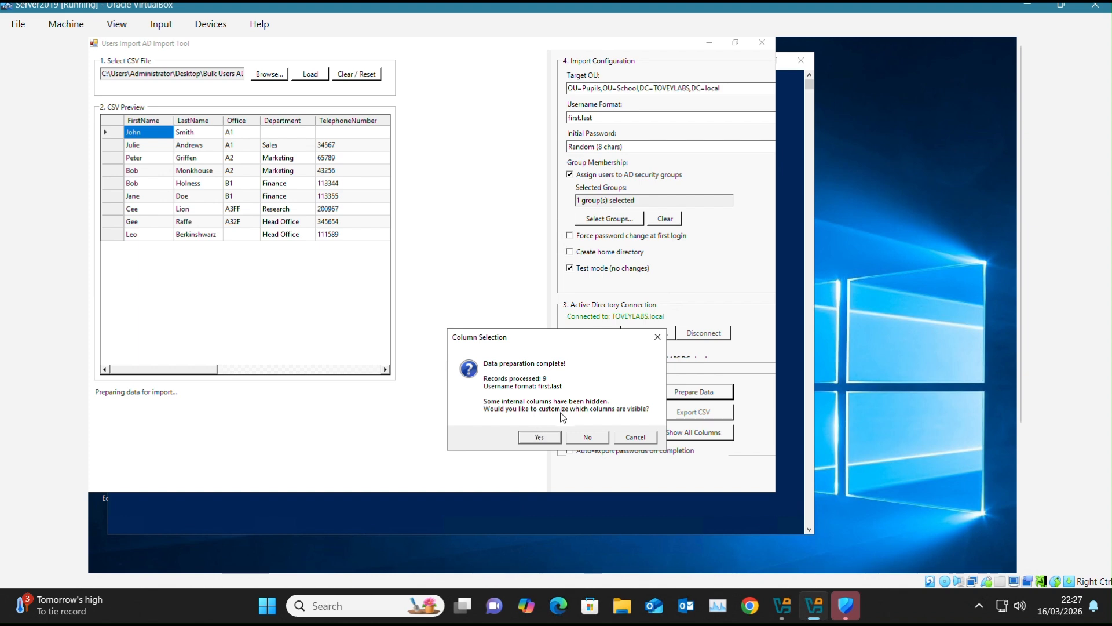
left_click(541, 438)
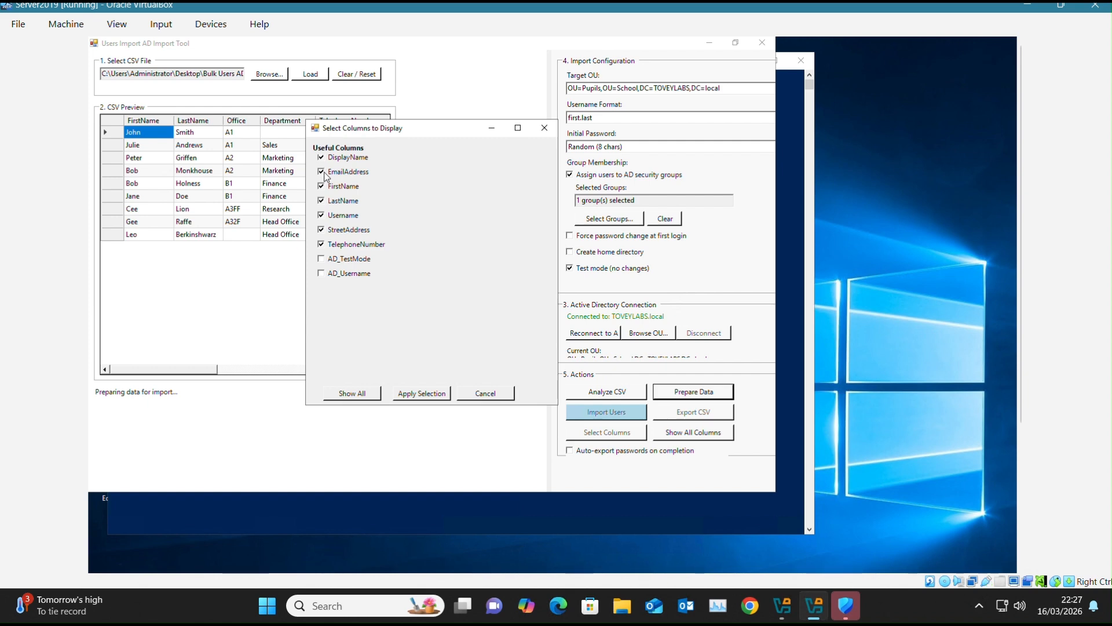
left_click(478, 394)
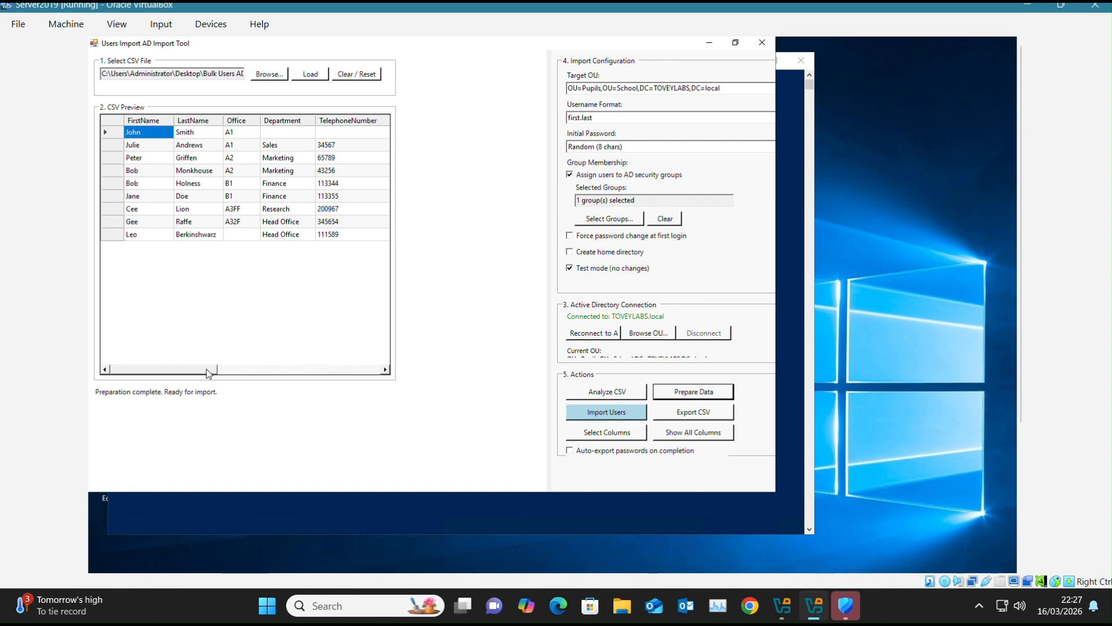
left_click_drag(209, 374, 373, 361)
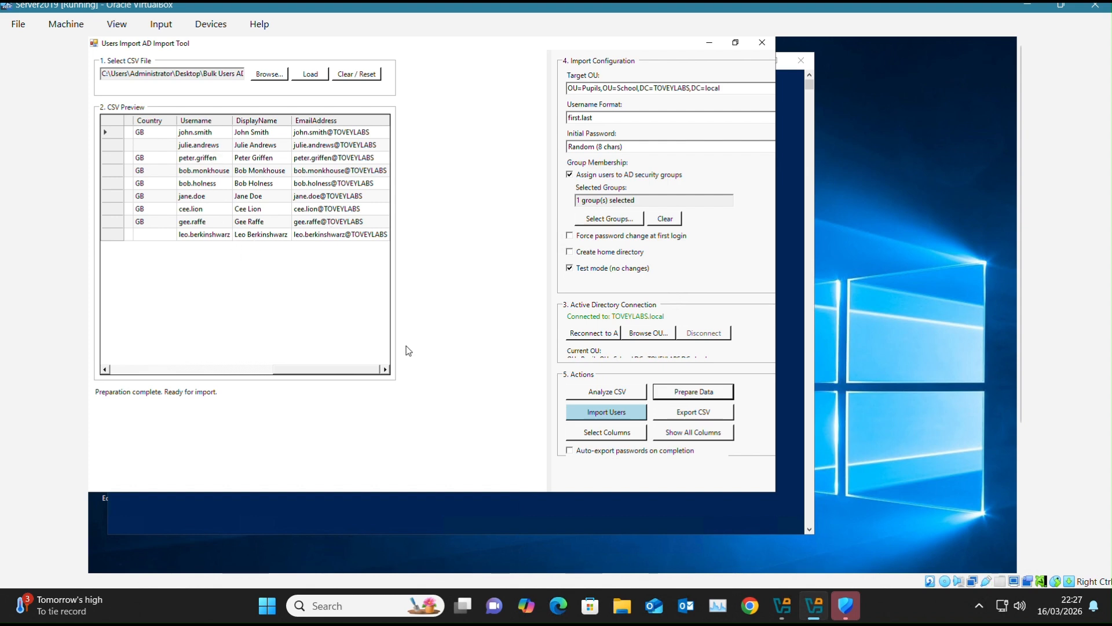
left_click_drag(349, 371, 161, 374)
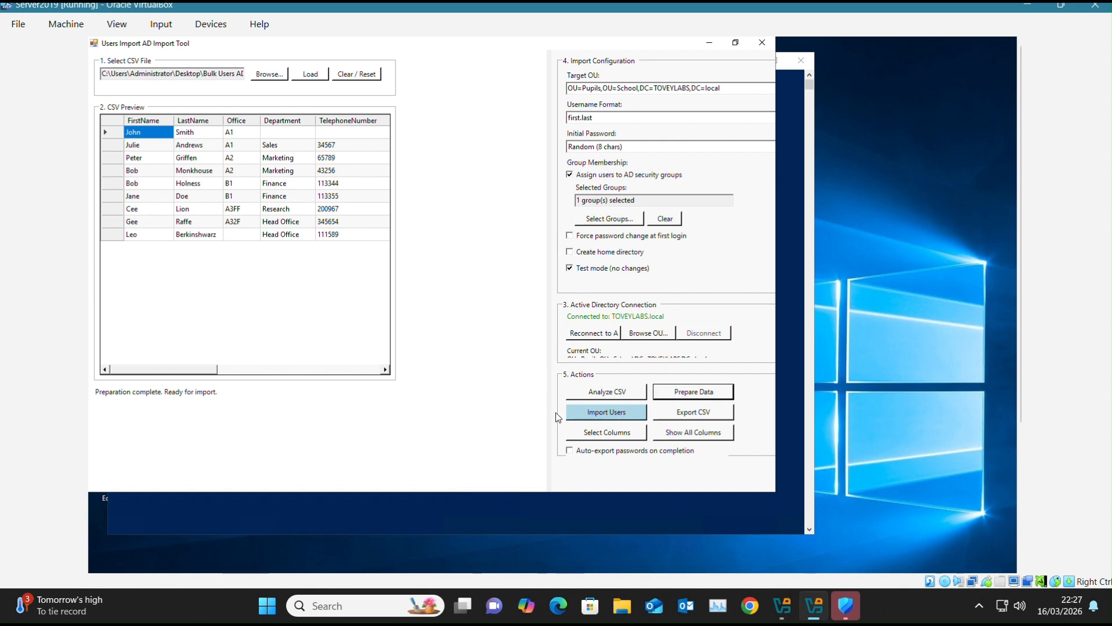
Enable auto-export of passwords on completion and run the user import in test mode
left_click(572, 453)
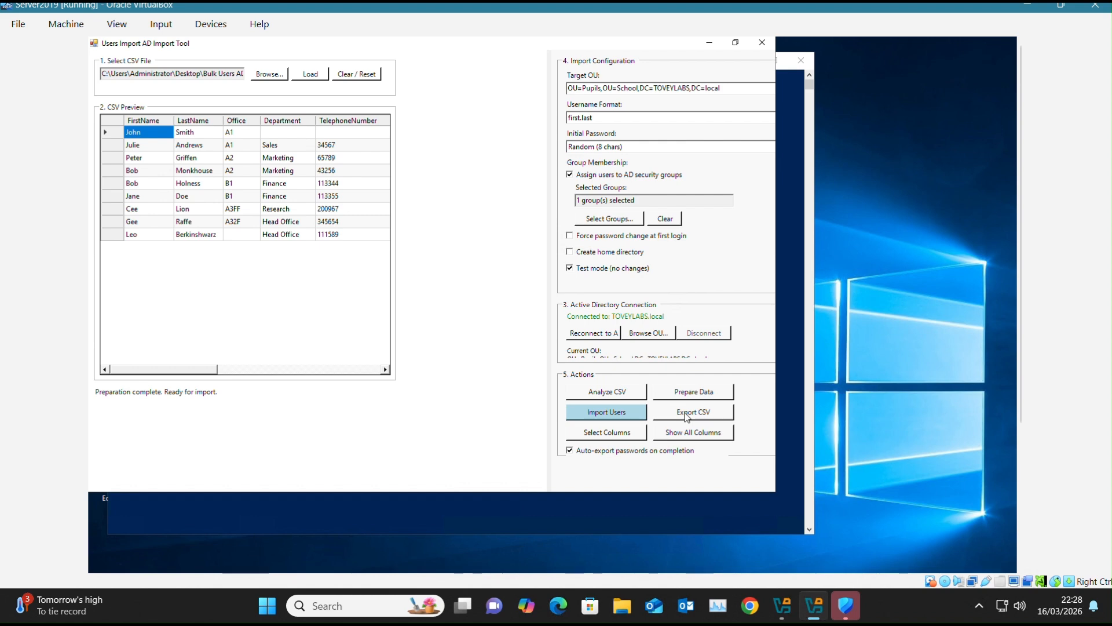
left_click(614, 416)
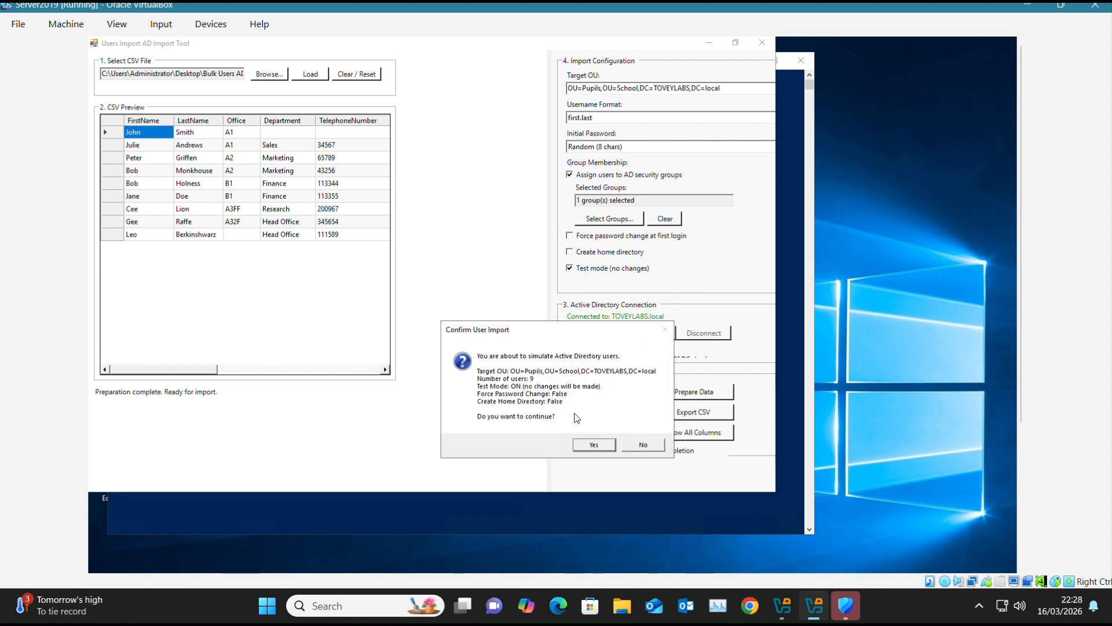
left_click(594, 445)
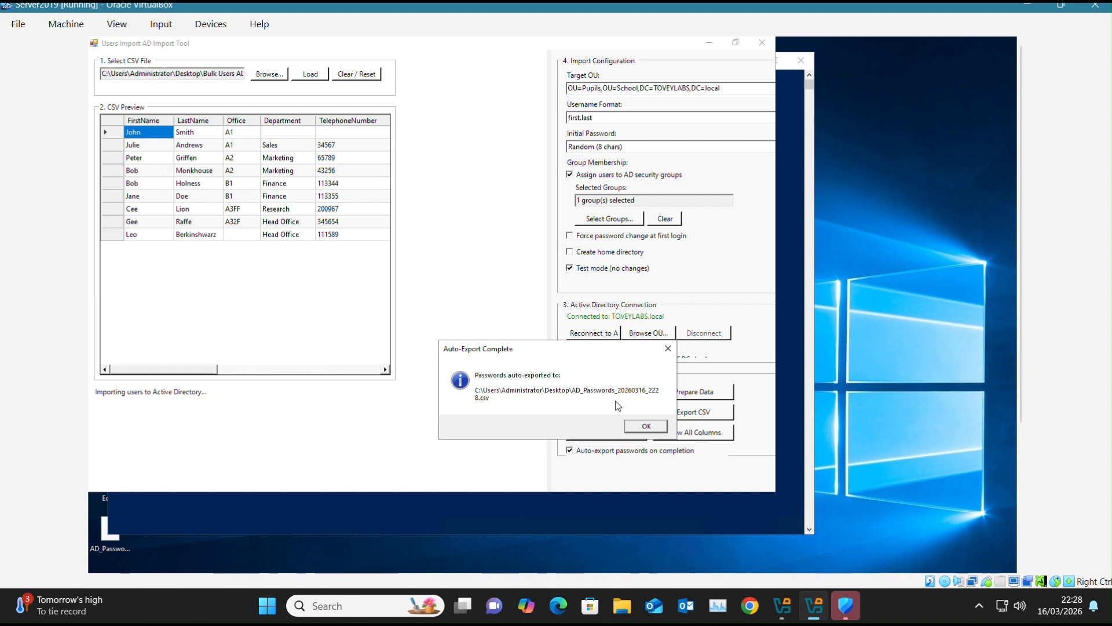
left_click(645, 428)
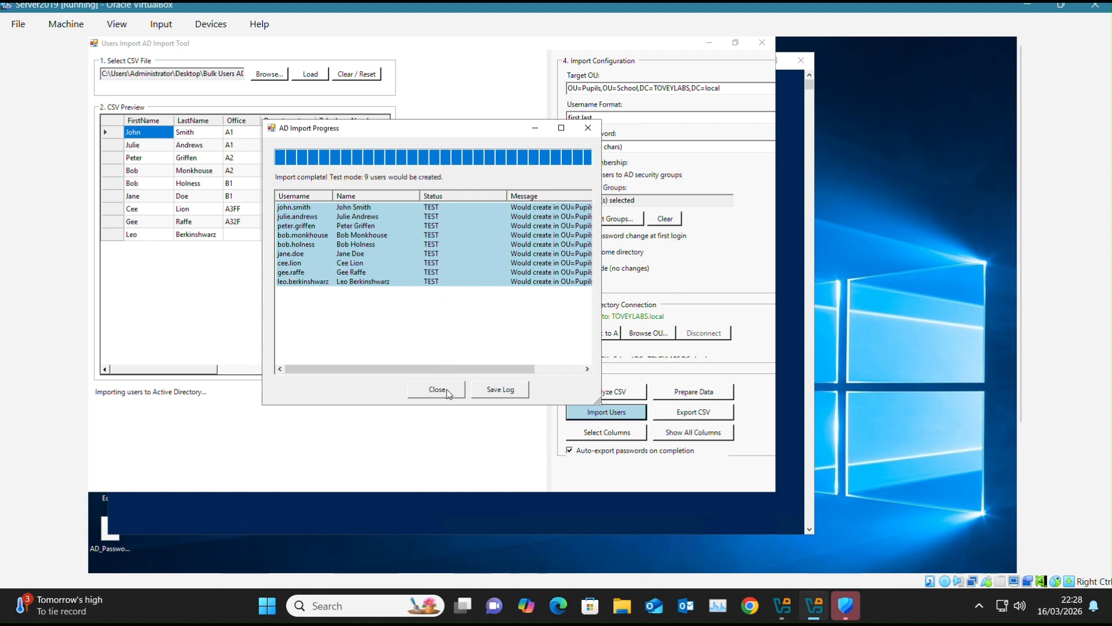
left_click(447, 389)
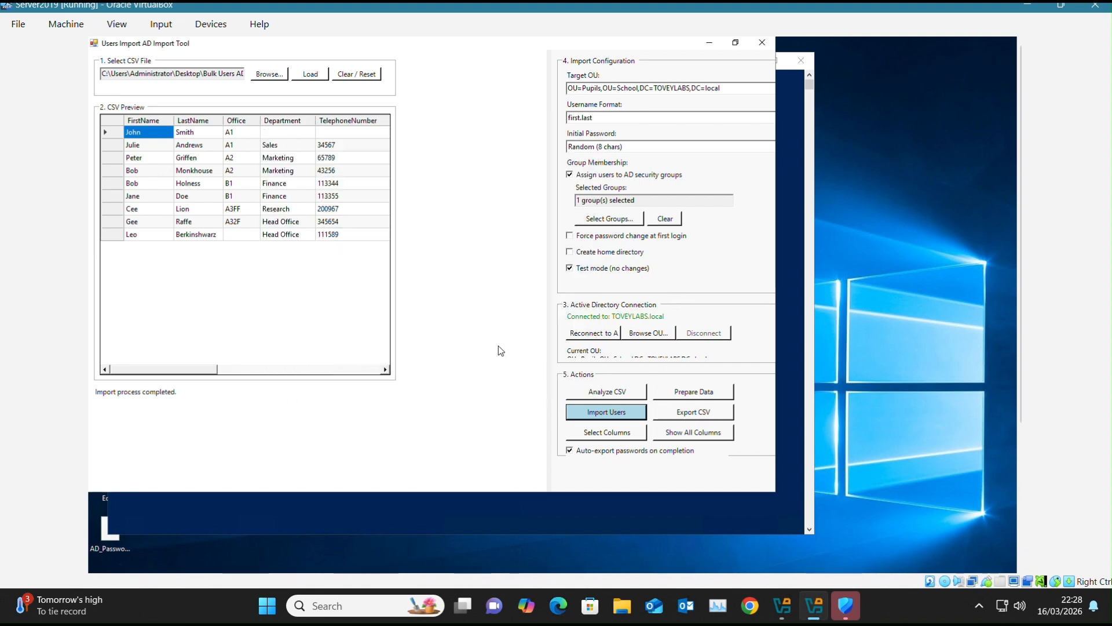
Turn off test mode, import the users into the Pupils OU, and review the import progress results
left_click(569, 268)
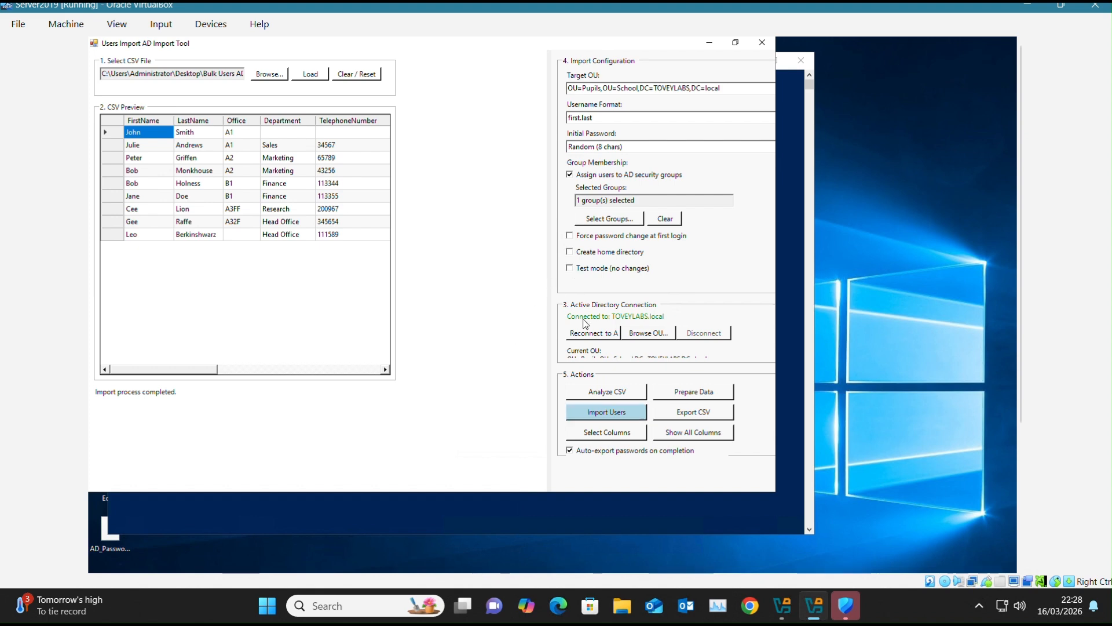
left_click(599, 416)
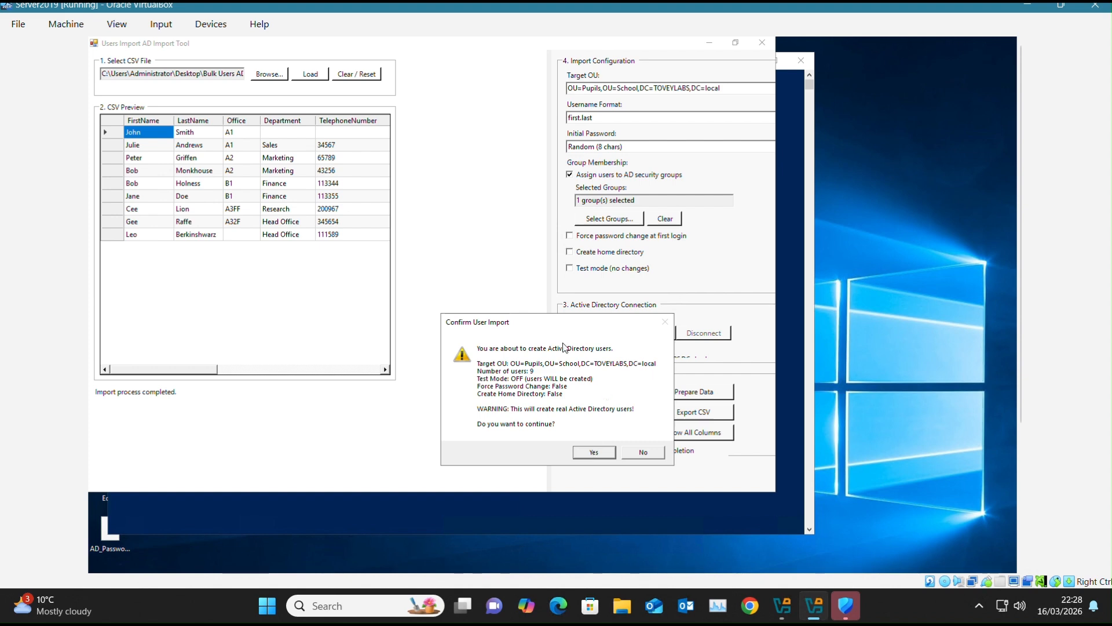
left_click(594, 453)
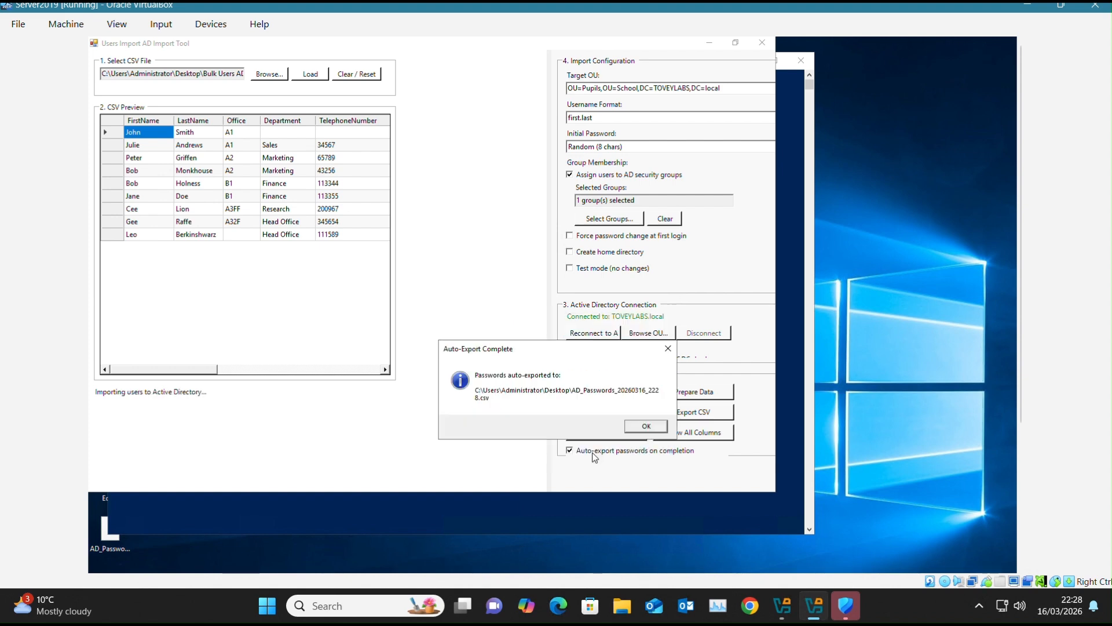
left_click(653, 427)
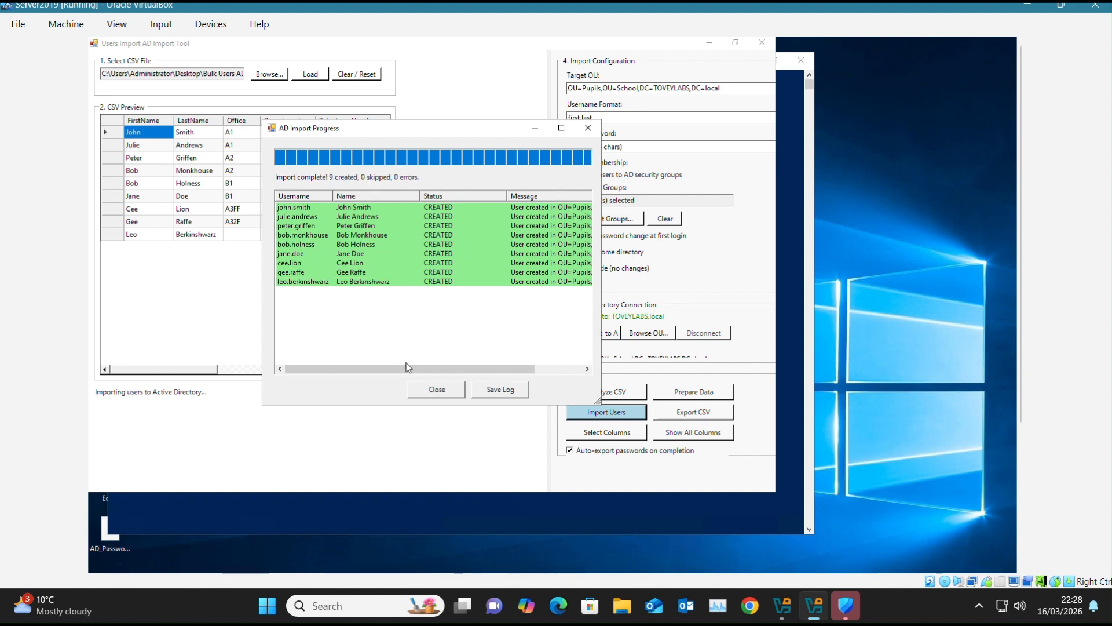
left_click_drag(409, 375, 499, 377)
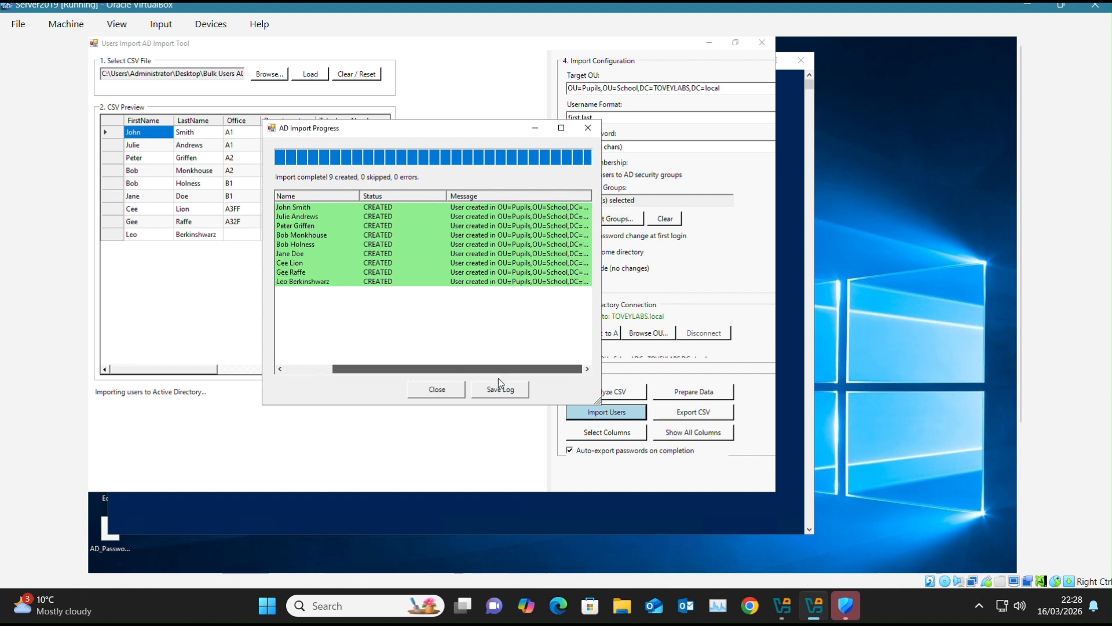
left_click(439, 389)
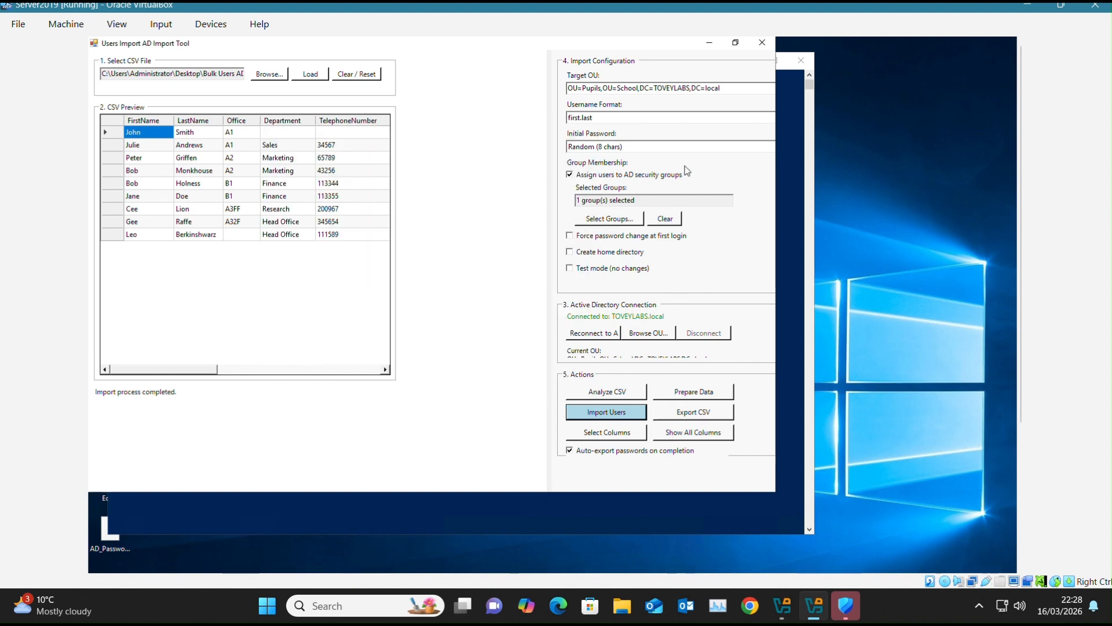
Switch to Active Directory Users and Computers and display the refreshed contents of the Pupils OU under School
left_click(711, 45)
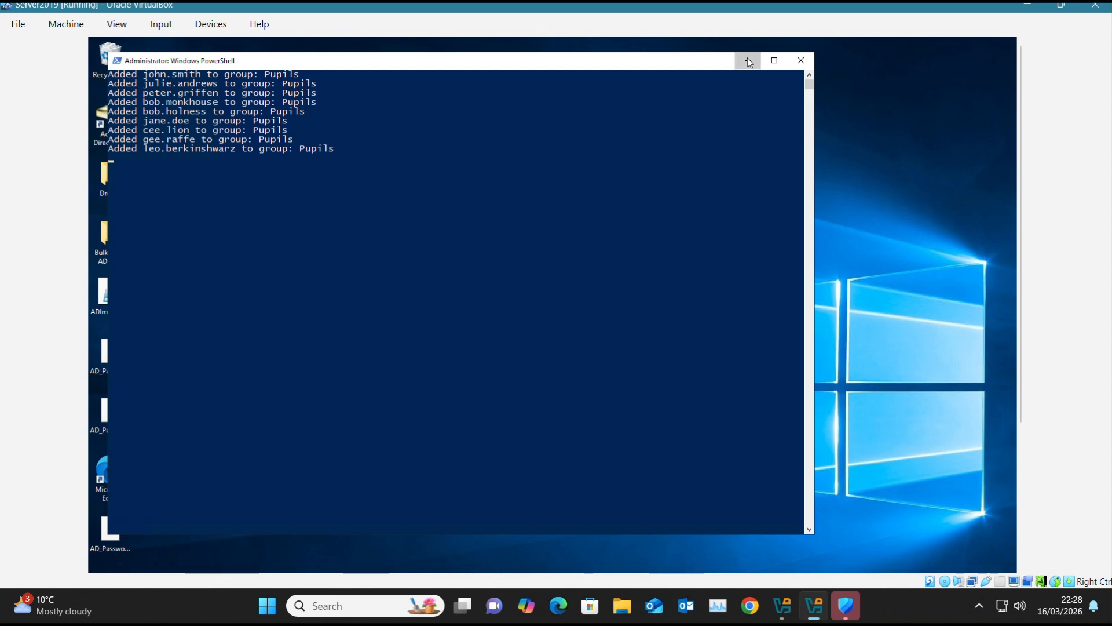
left_click(747, 61)
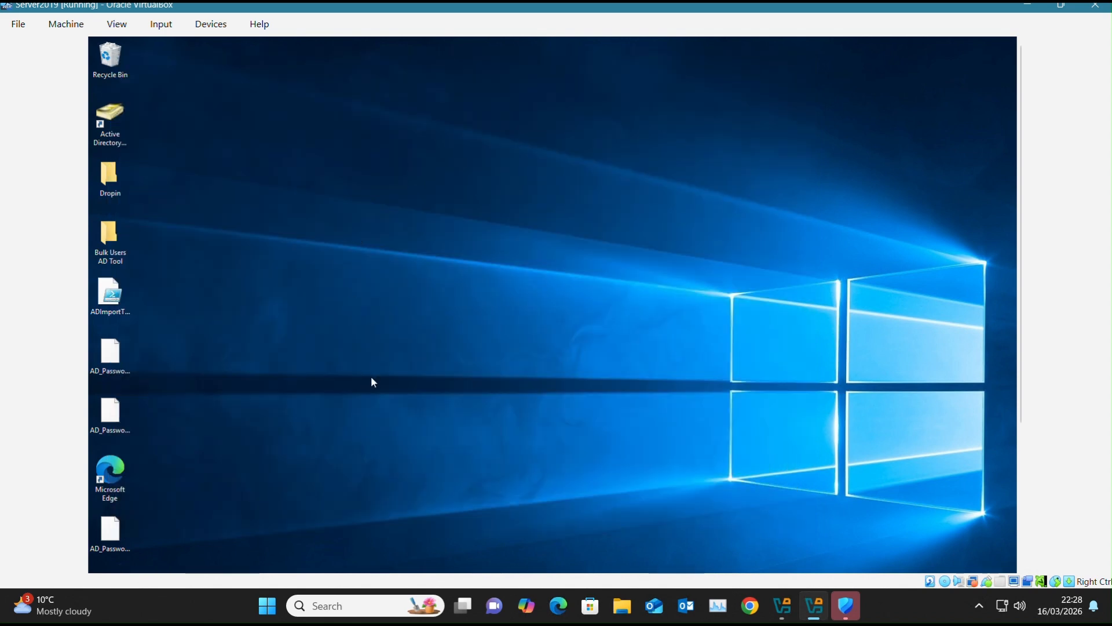
left_click_drag(1020, 347, 1020, 507)
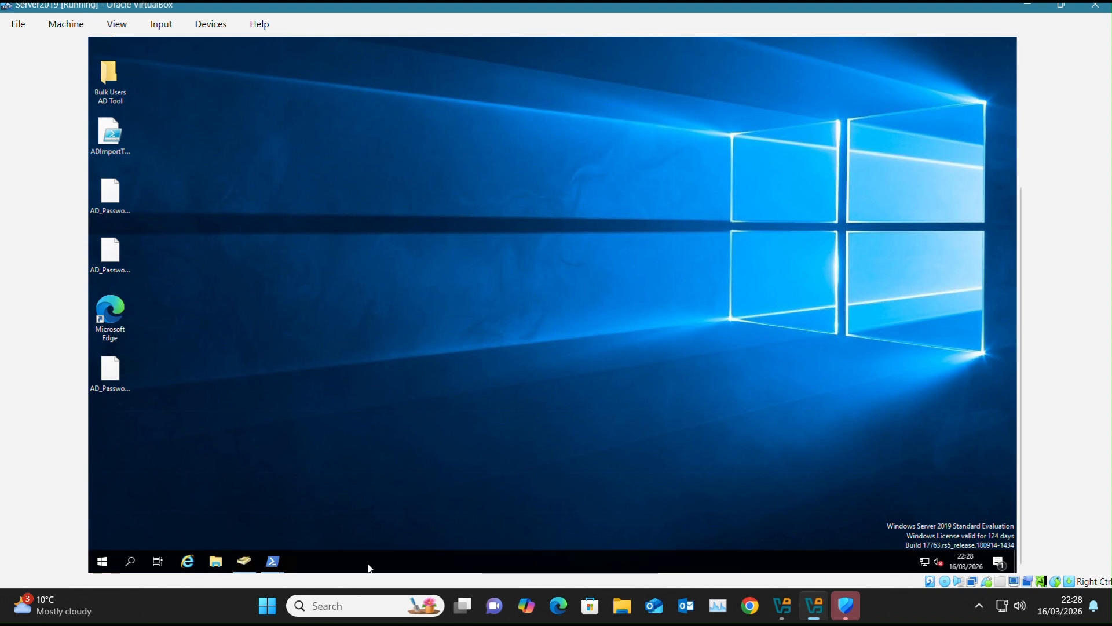
left_click(245, 560)
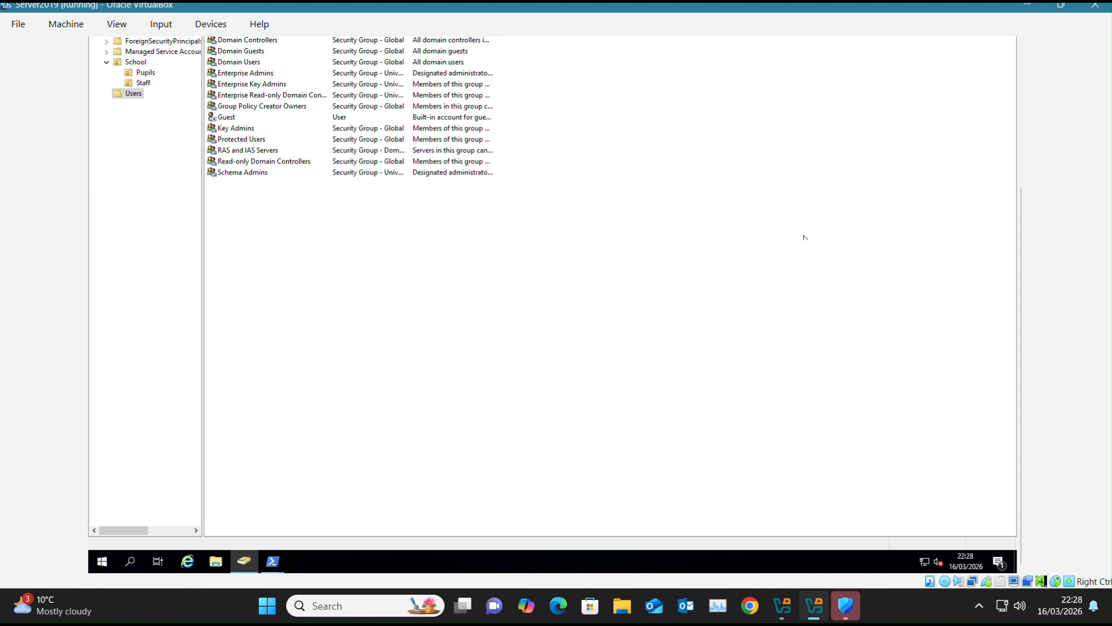
scroll(1014, 240, "up", 3)
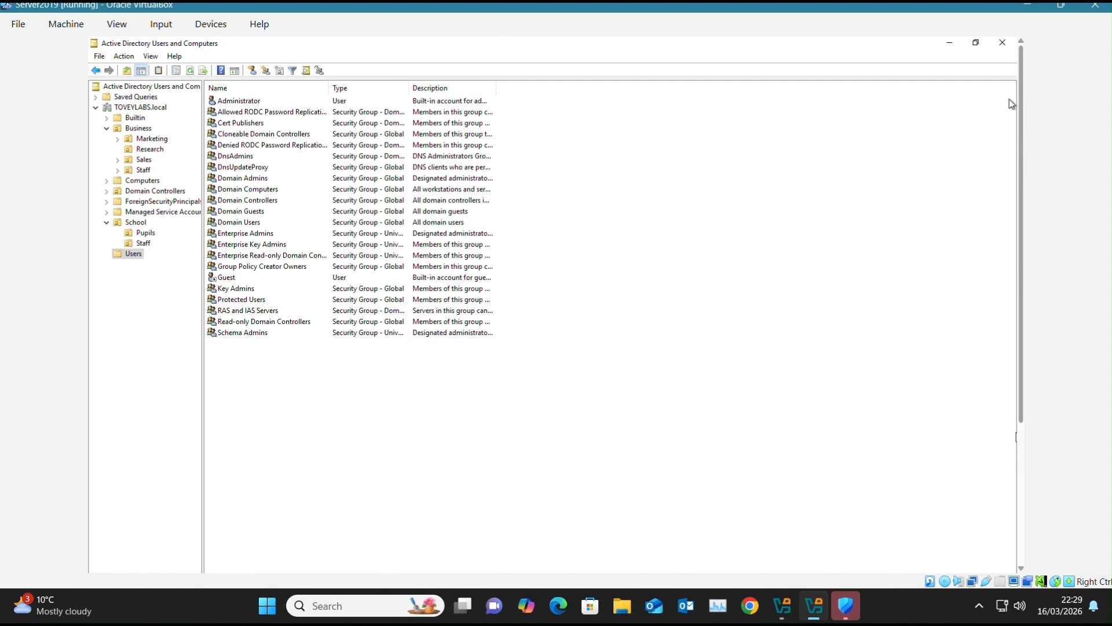
left_click(145, 234)
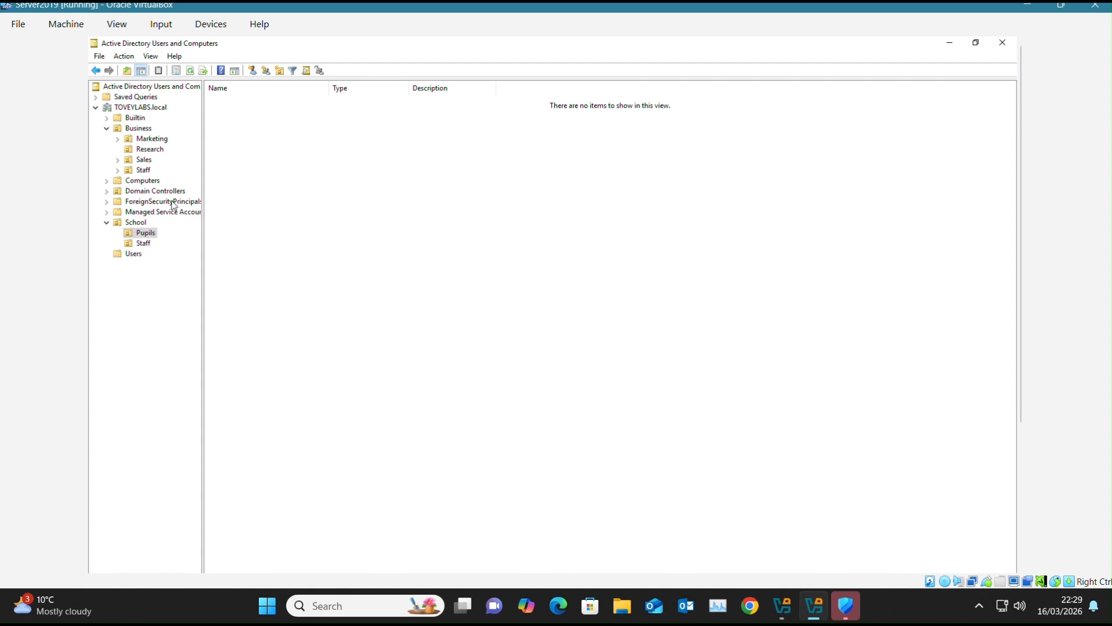
left_click(193, 71)
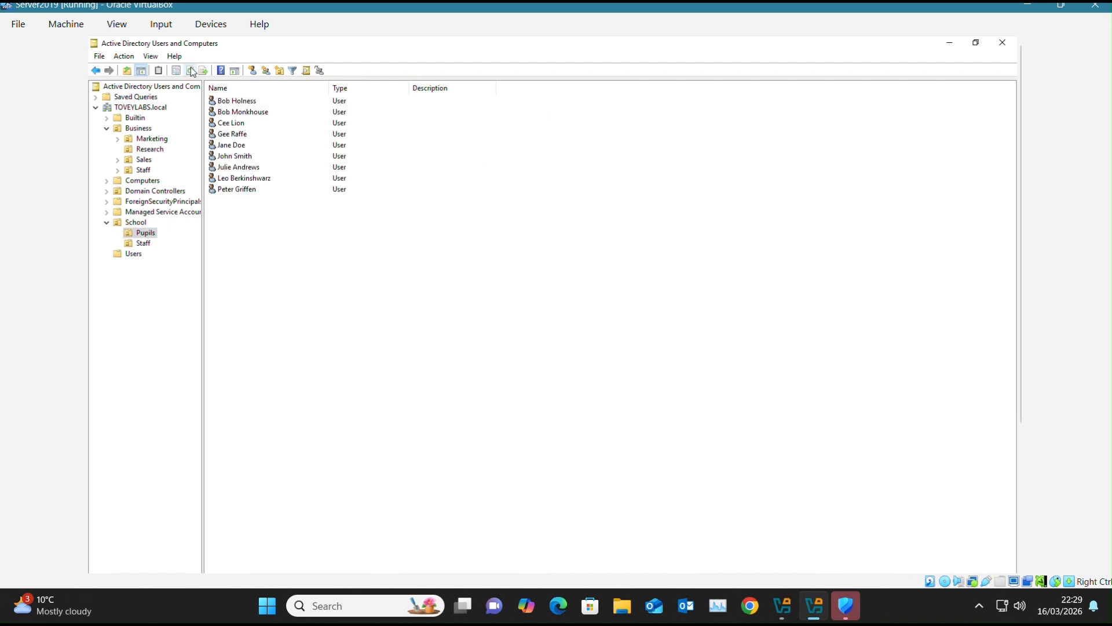
Inspect the properties of the first imported user in Pupils, covering general, account, telephone, profile and group membership details
right_click(246, 101)
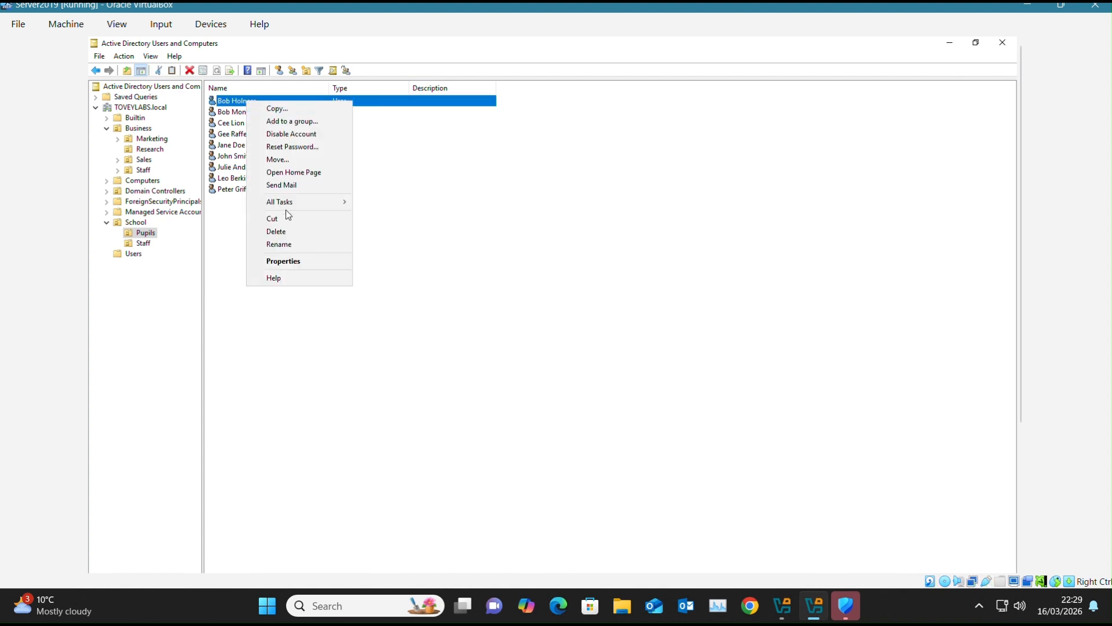
left_click(291, 262)
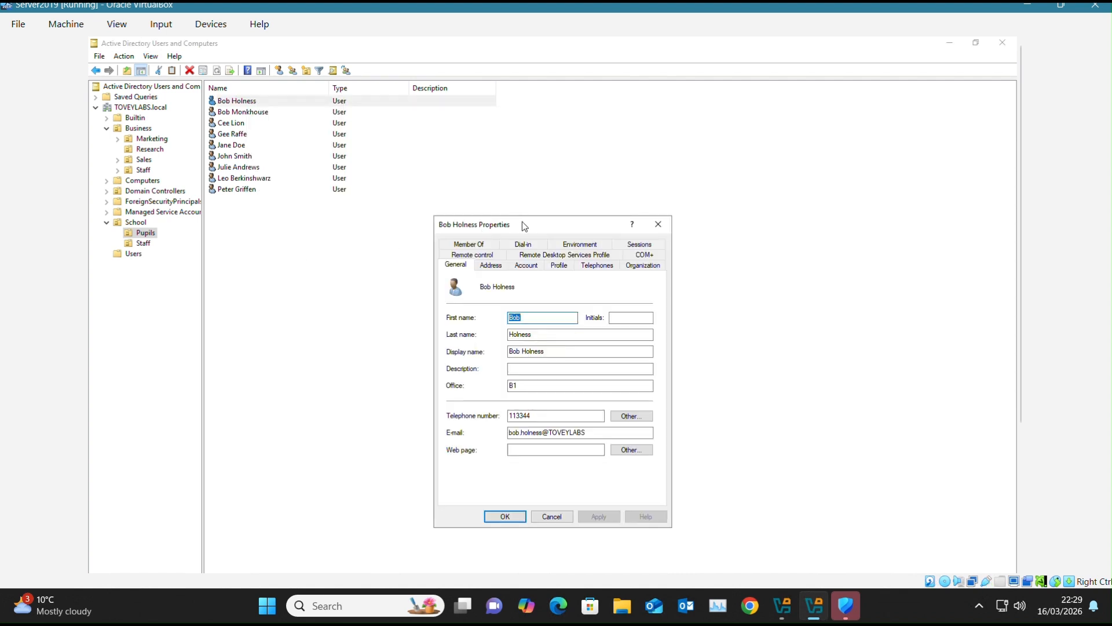
left_click_drag(522, 221, 502, 165)
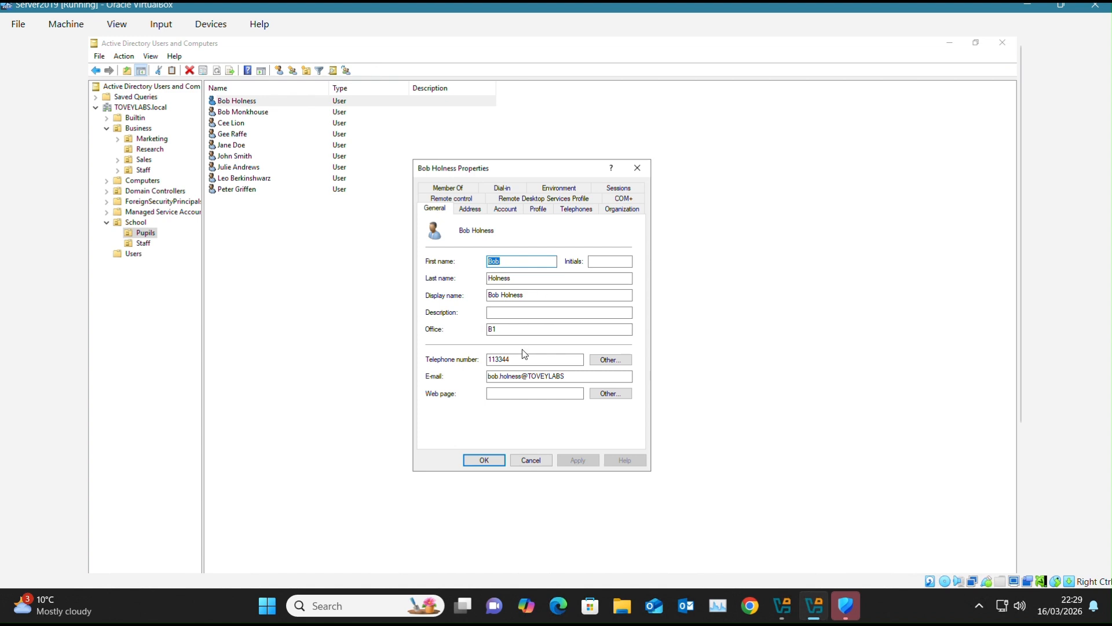
left_click(513, 210)
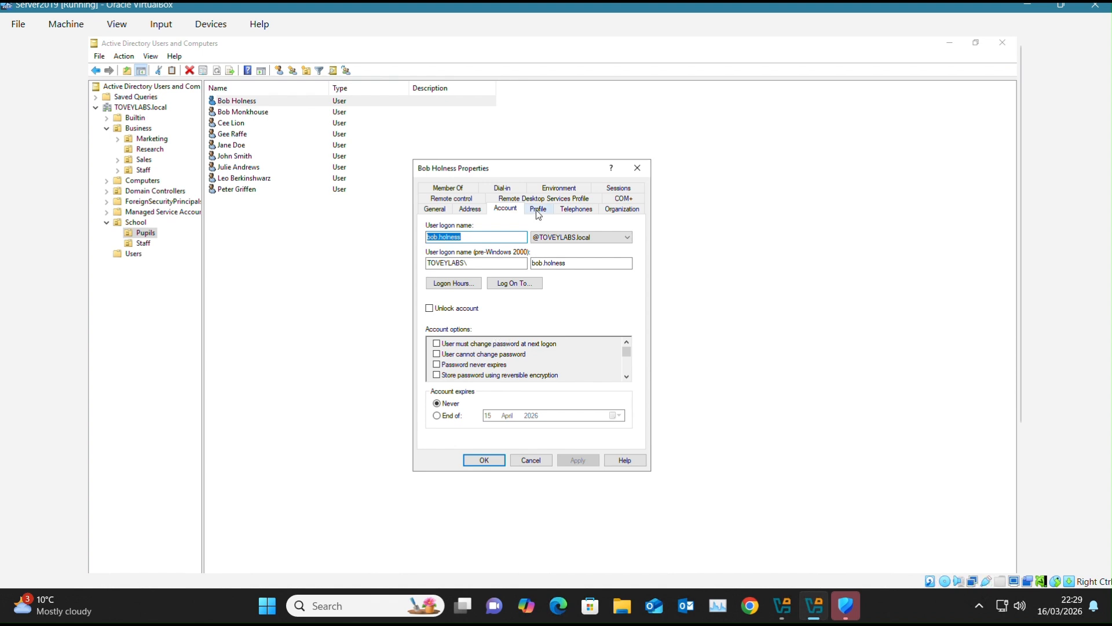
left_click(578, 211)
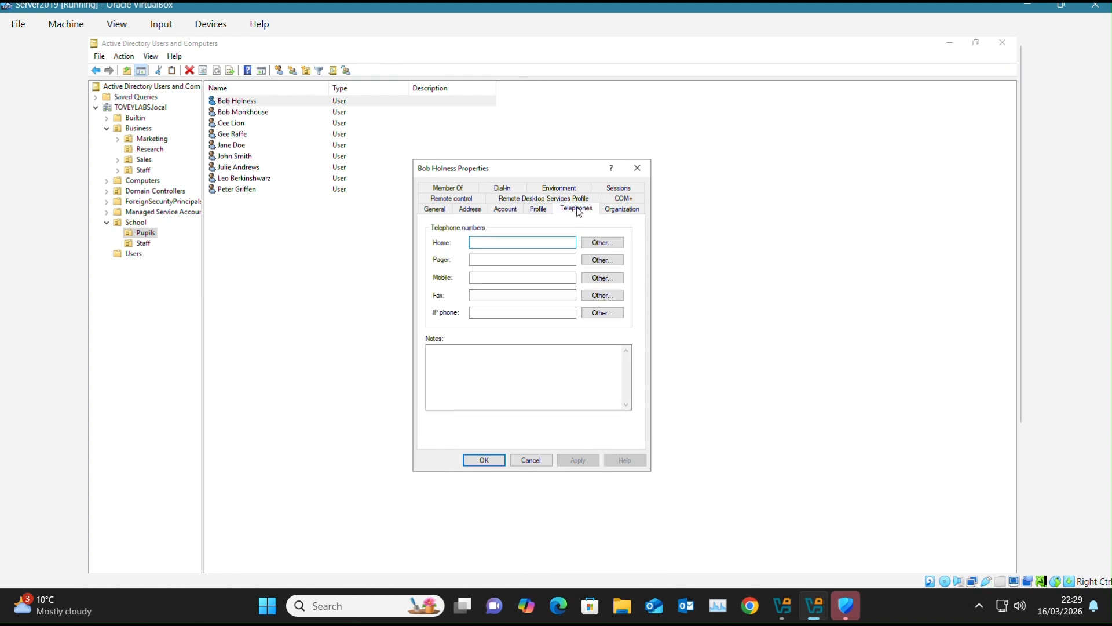
left_click(545, 209)
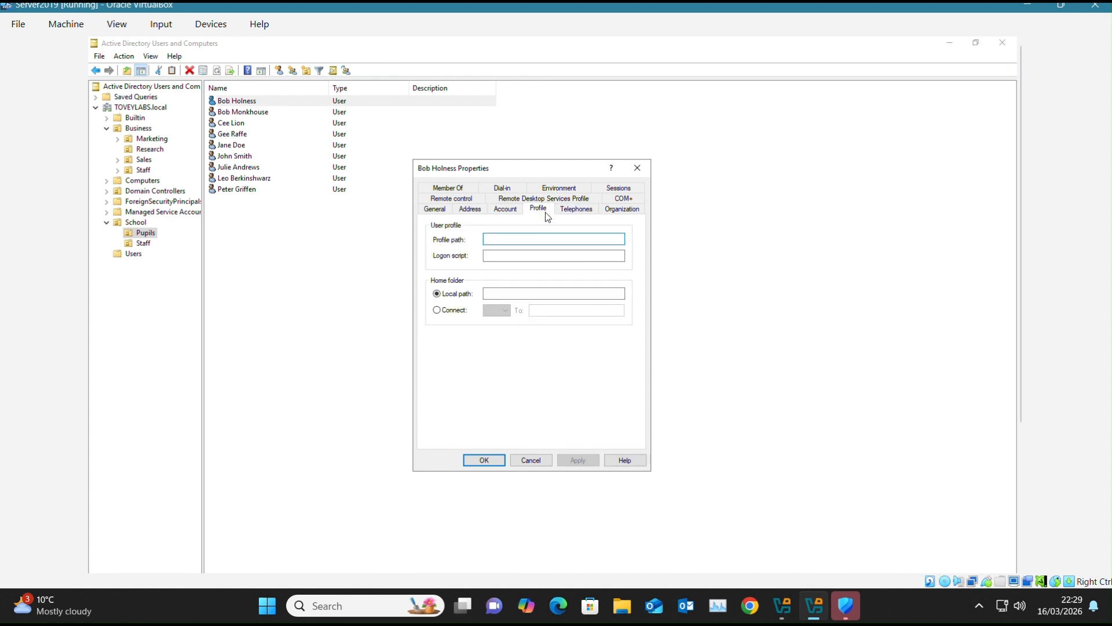
left_click(507, 210)
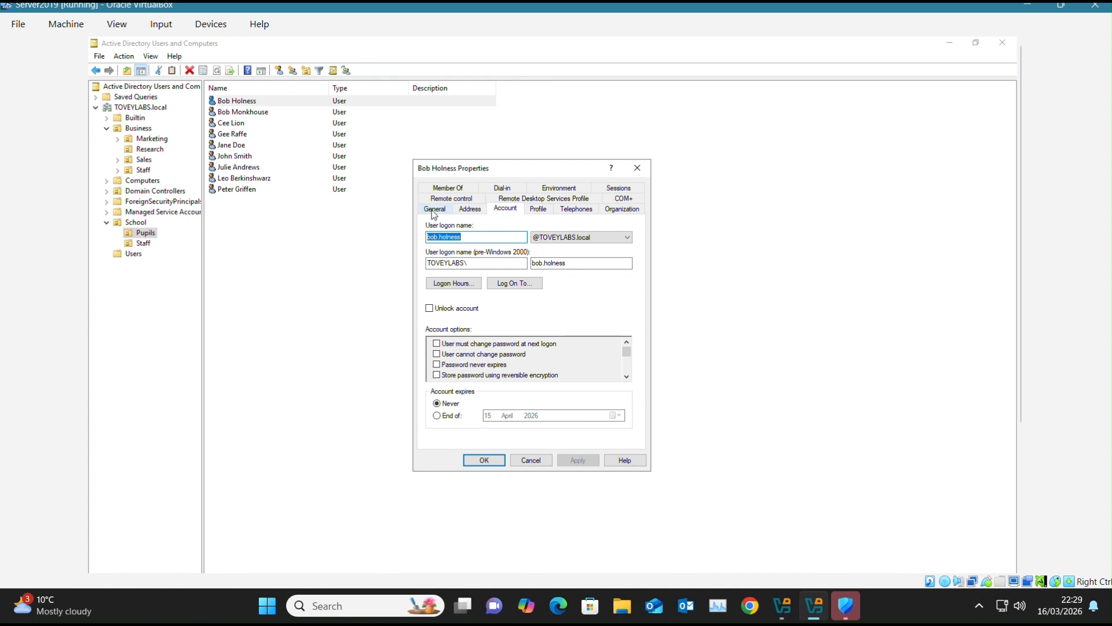
left_click(454, 189)
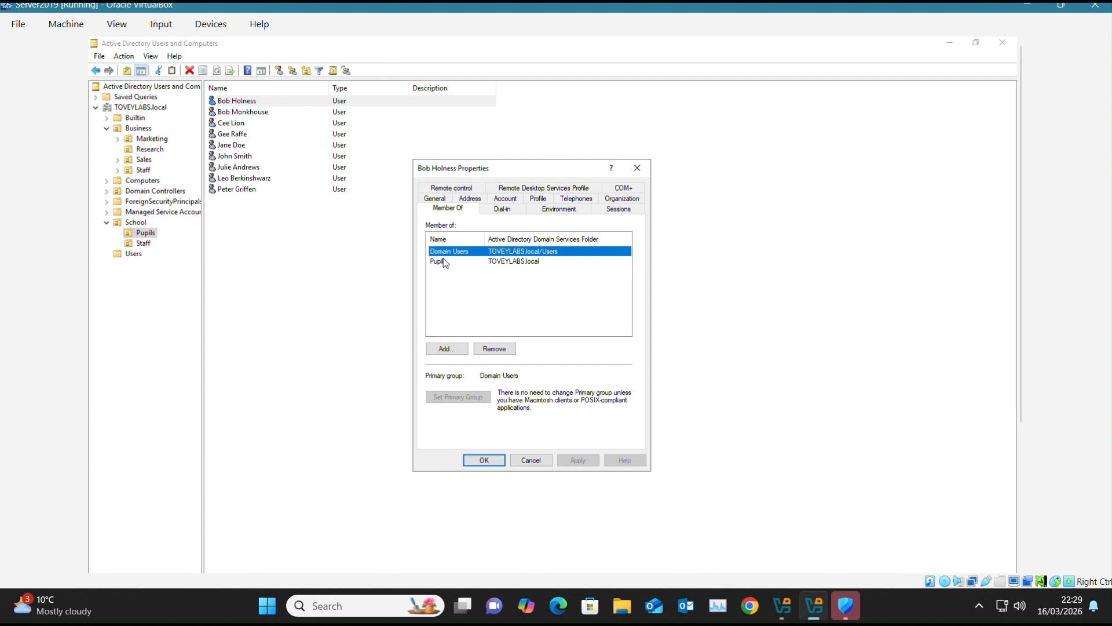
left_click(486, 459)
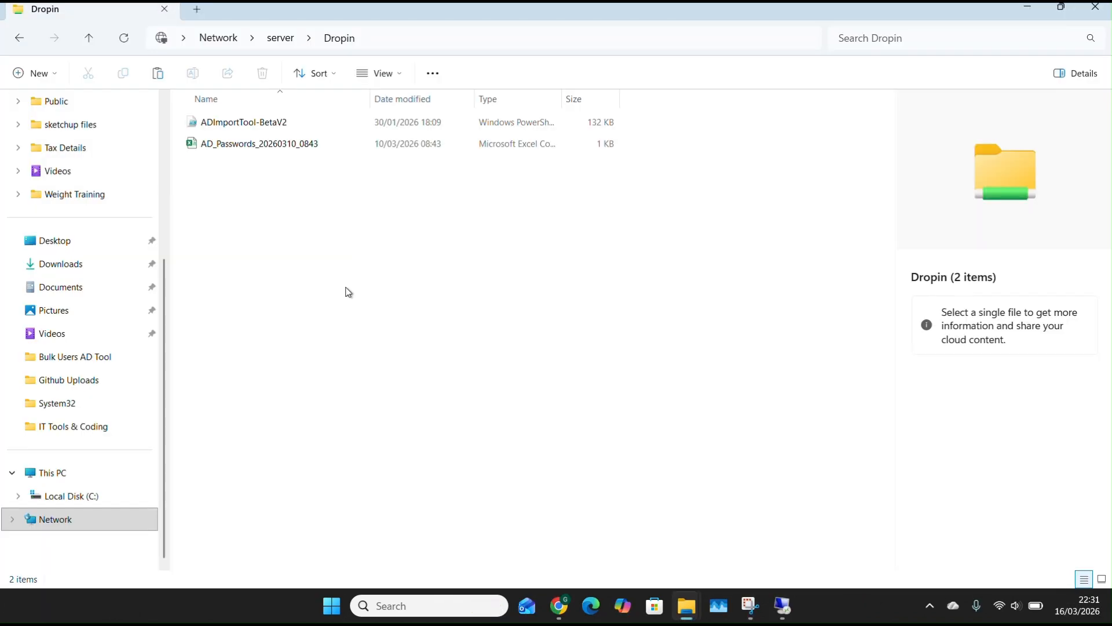
Open the exported AD_Passwords_20260310_0843 file from the Dropin share in Excel and widen the Username, Name and Password columns
left_click(240, 144)
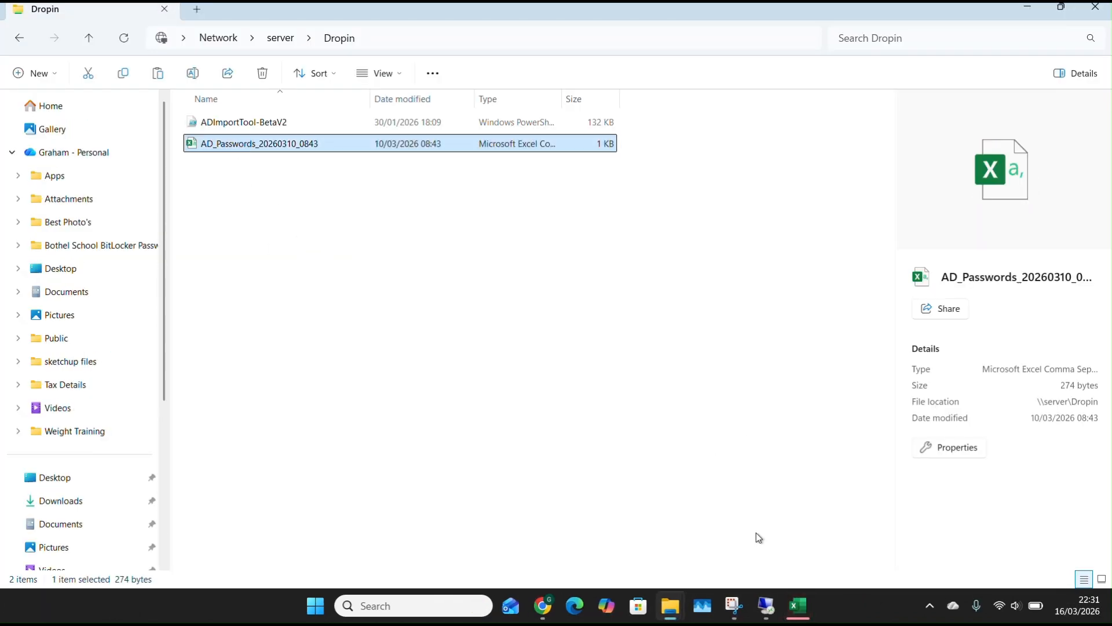
left_click(796, 606)
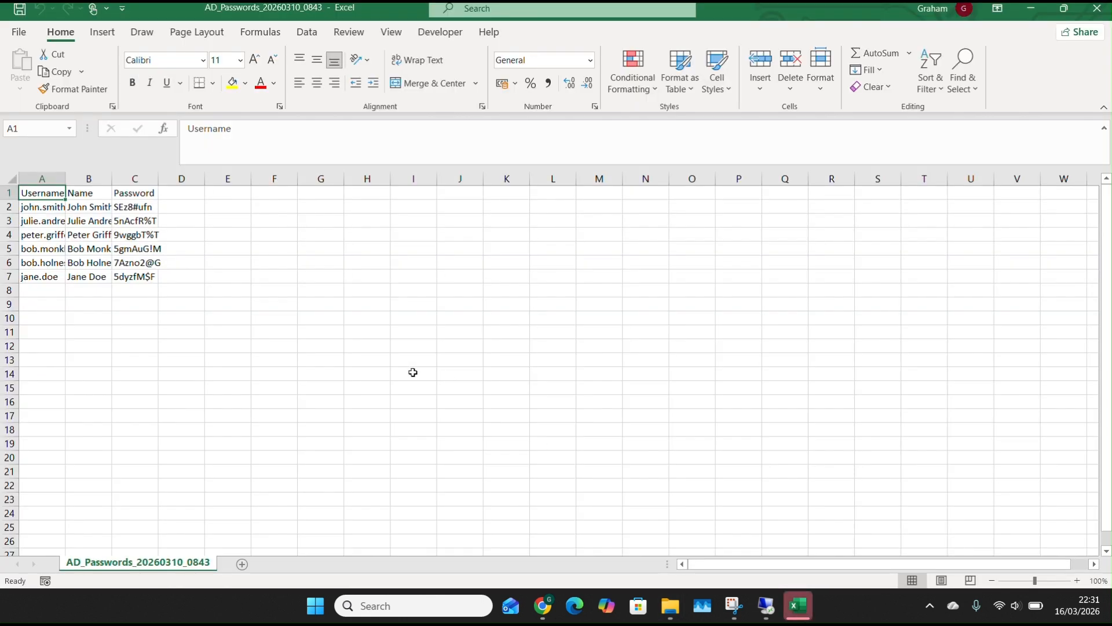
left_click_drag(112, 178, 207, 179)
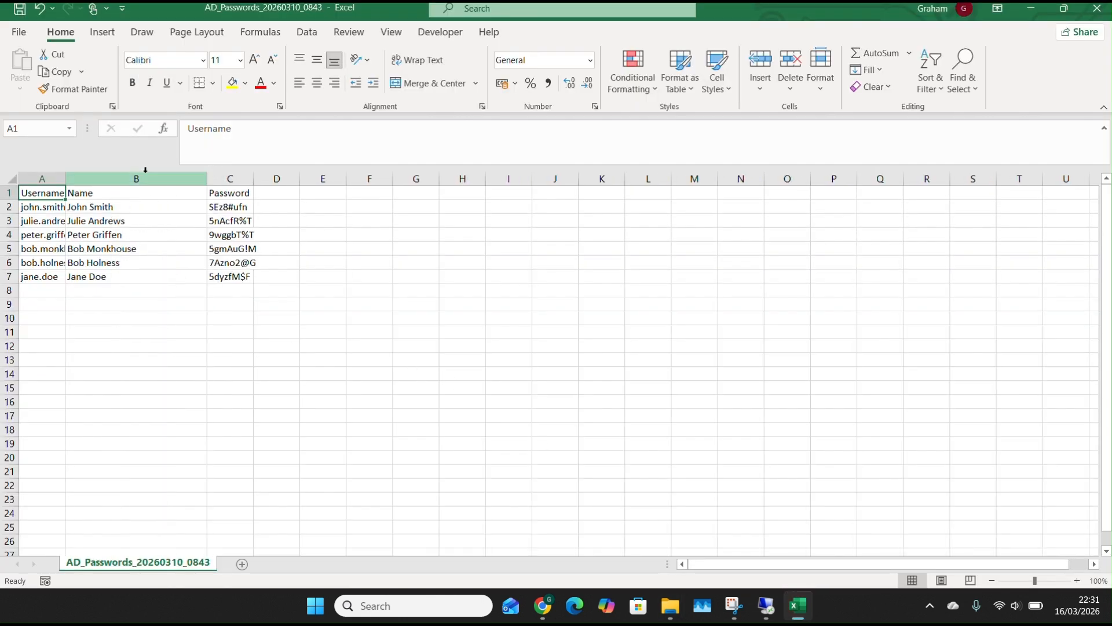
double_click(68, 180)
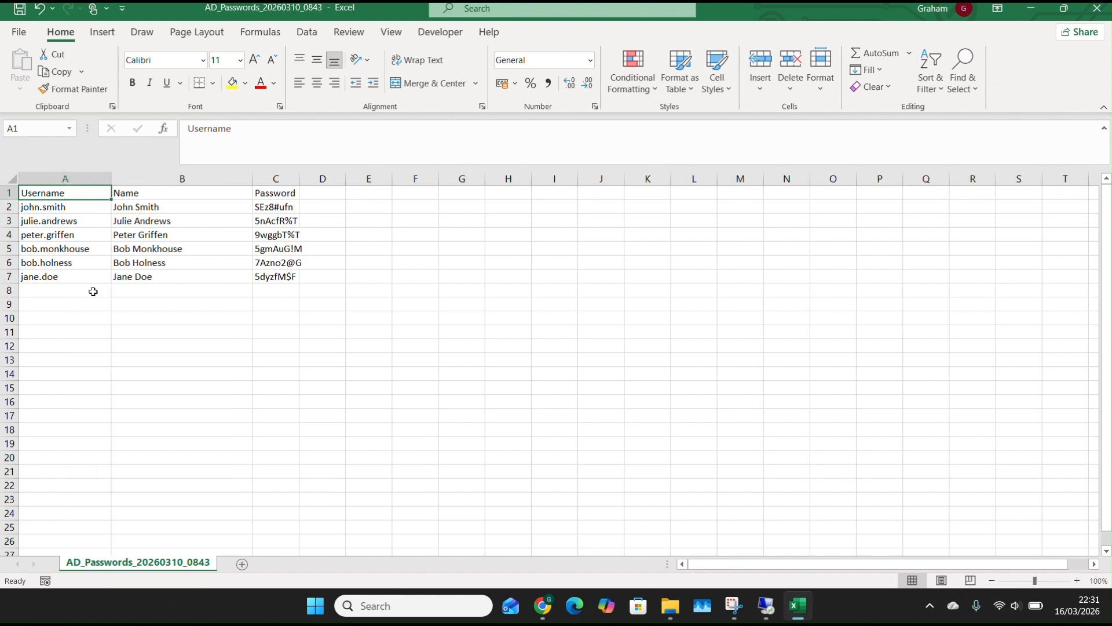
left_click_drag(298, 181, 356, 180)
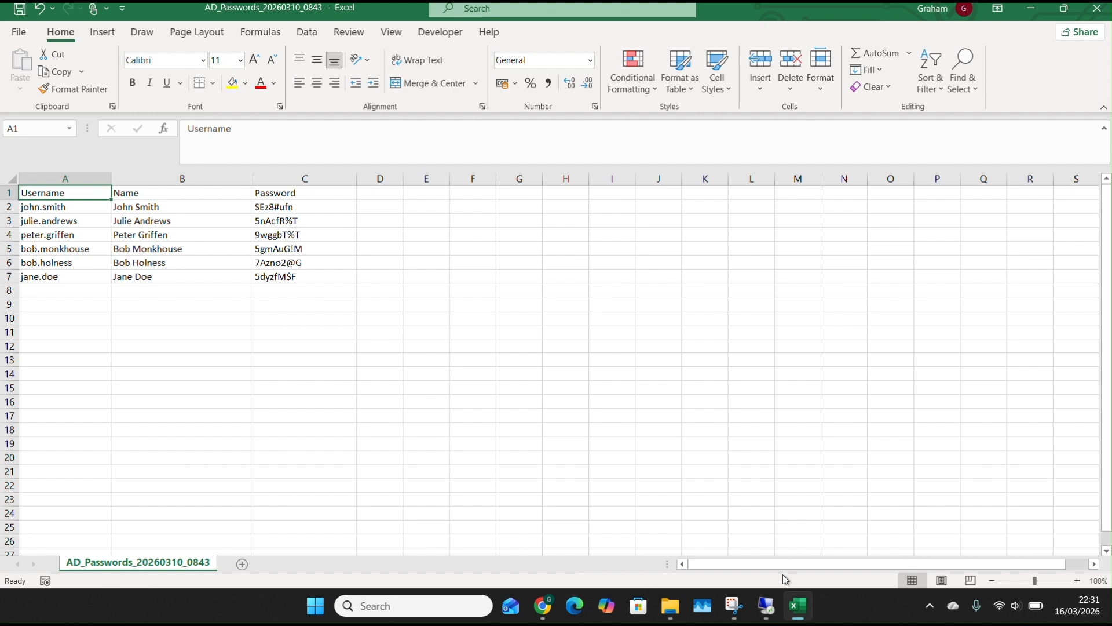
Switch back to the AD Import Tool on the Server2019 virtual machine and clear the loaded CSV data
left_click(767, 606)
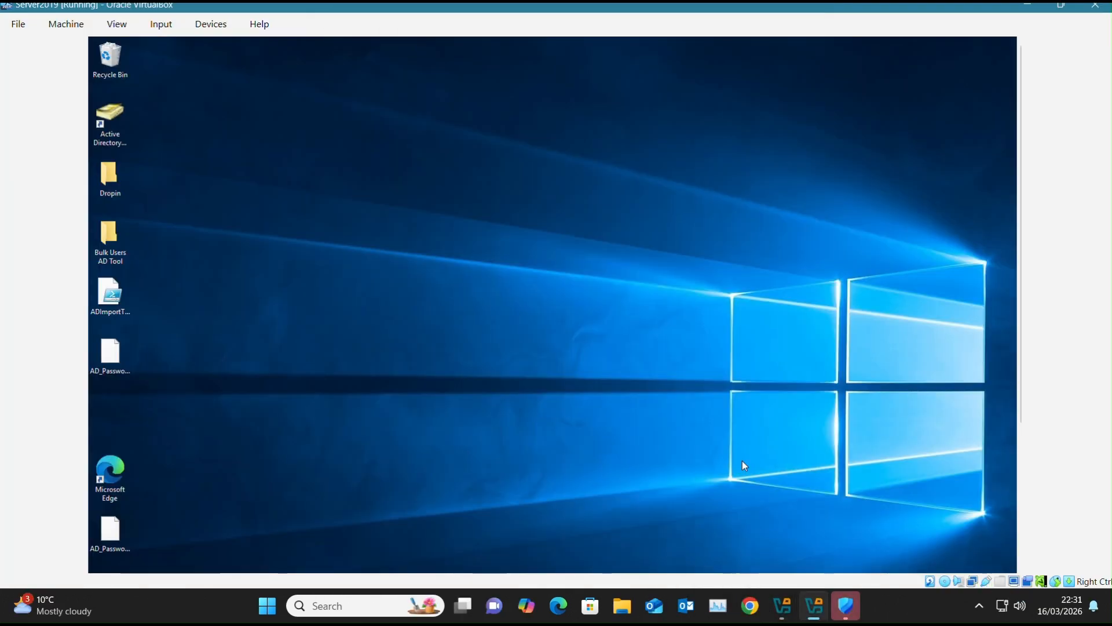
scroll(1030, 517, "down", 3)
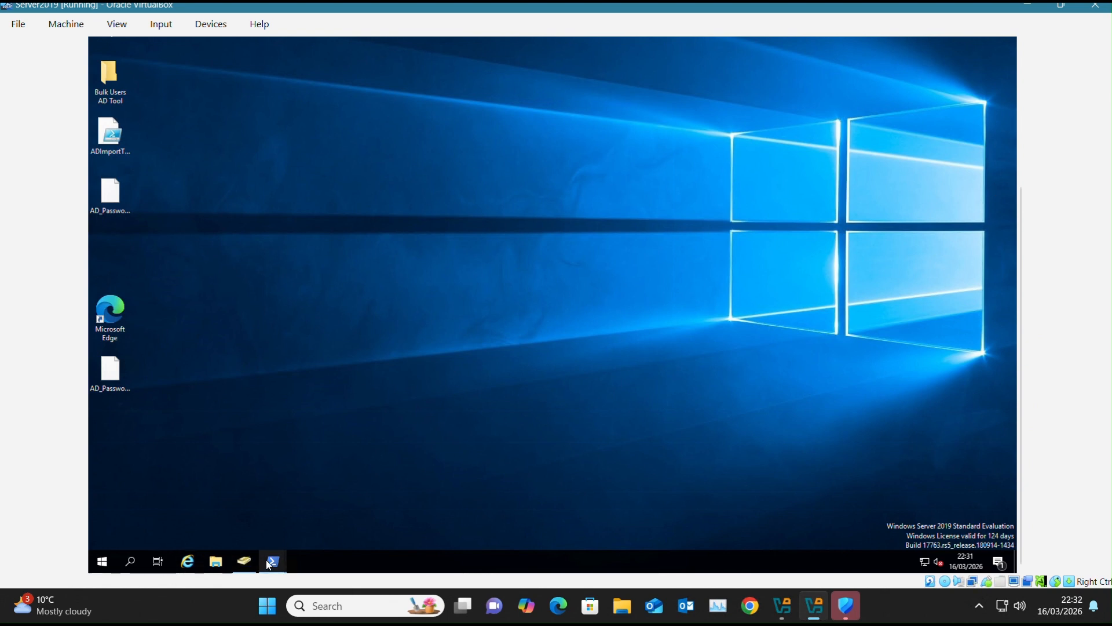
mouse_move(279, 561)
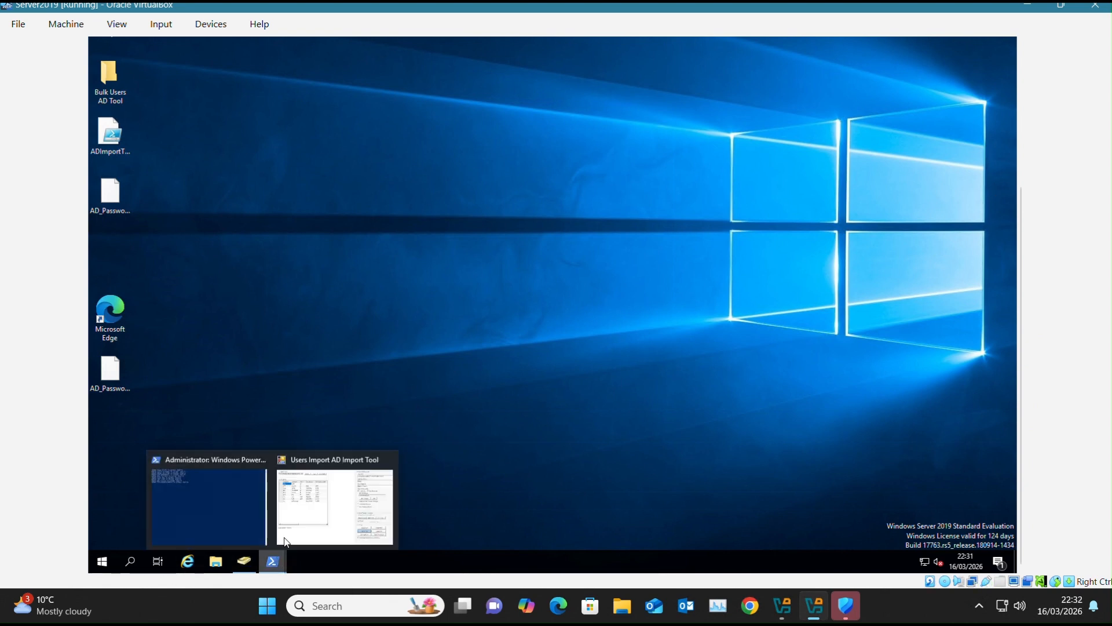
left_click(349, 502)
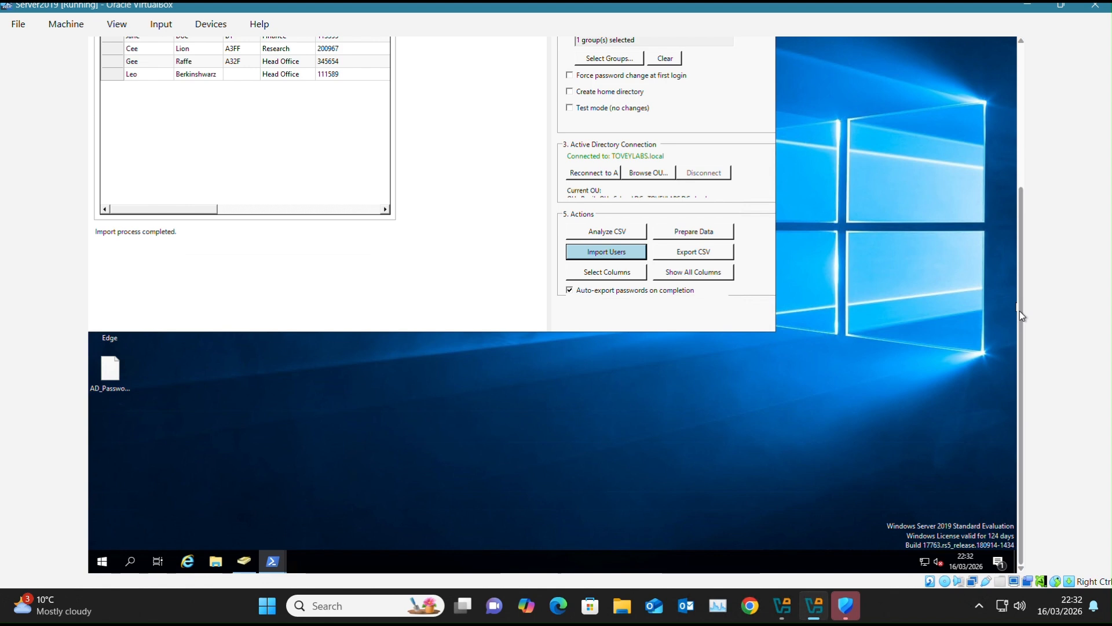
left_click_drag(1021, 311, 1010, 142)
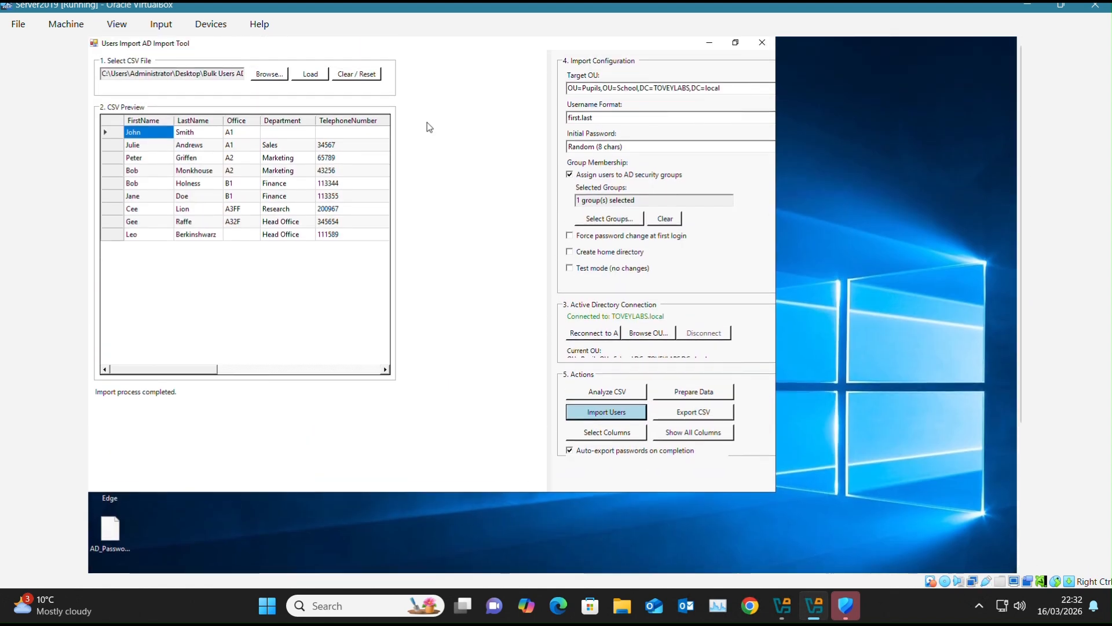
left_click(344, 75)
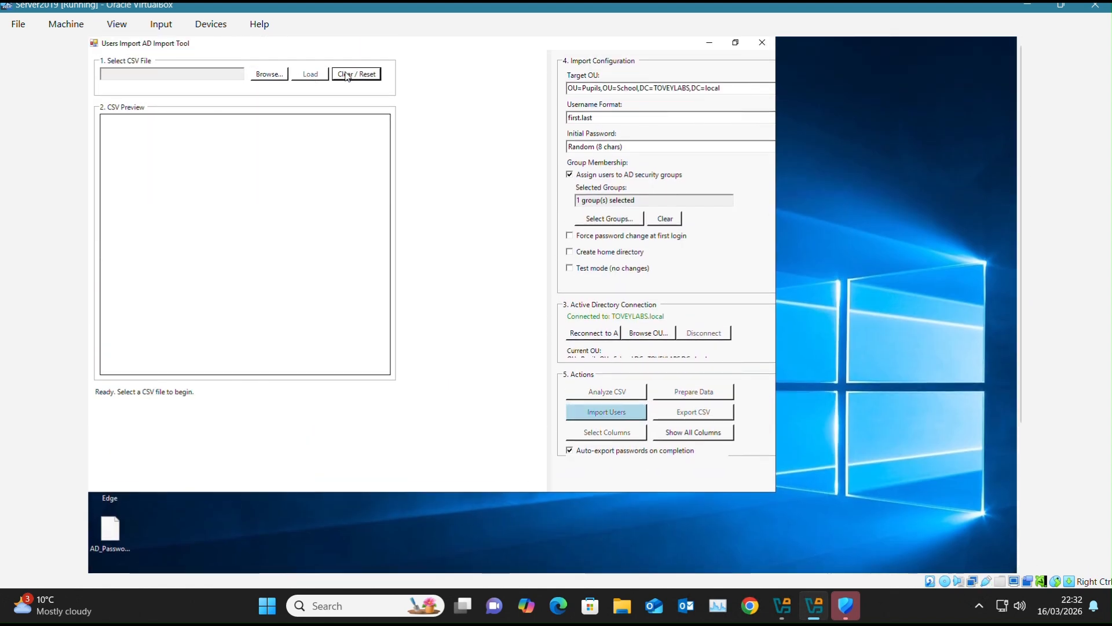
Load TestUsers - Wrong Headers.csv from the Bulk Users AD Tool folder into the CSV preview
left_click(270, 76)
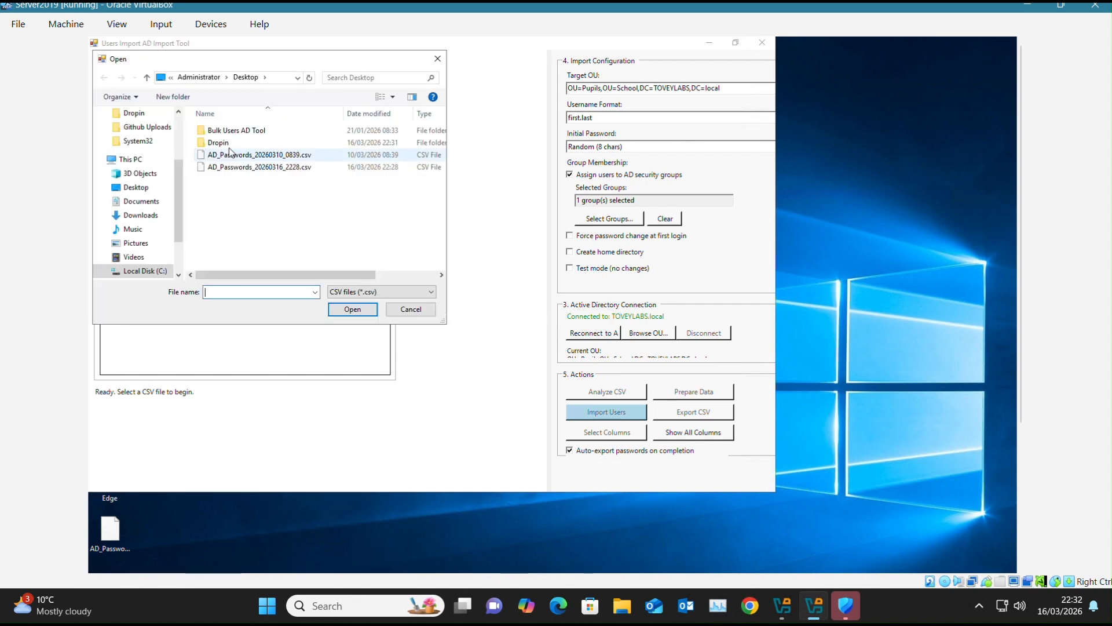
double_click(230, 133)
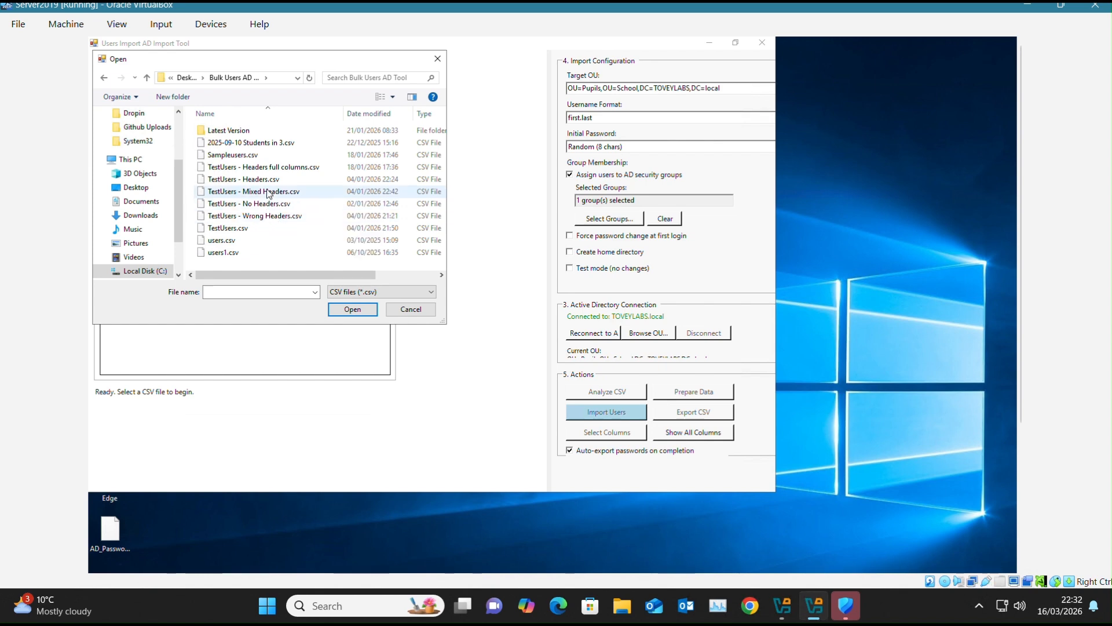
left_click(271, 216)
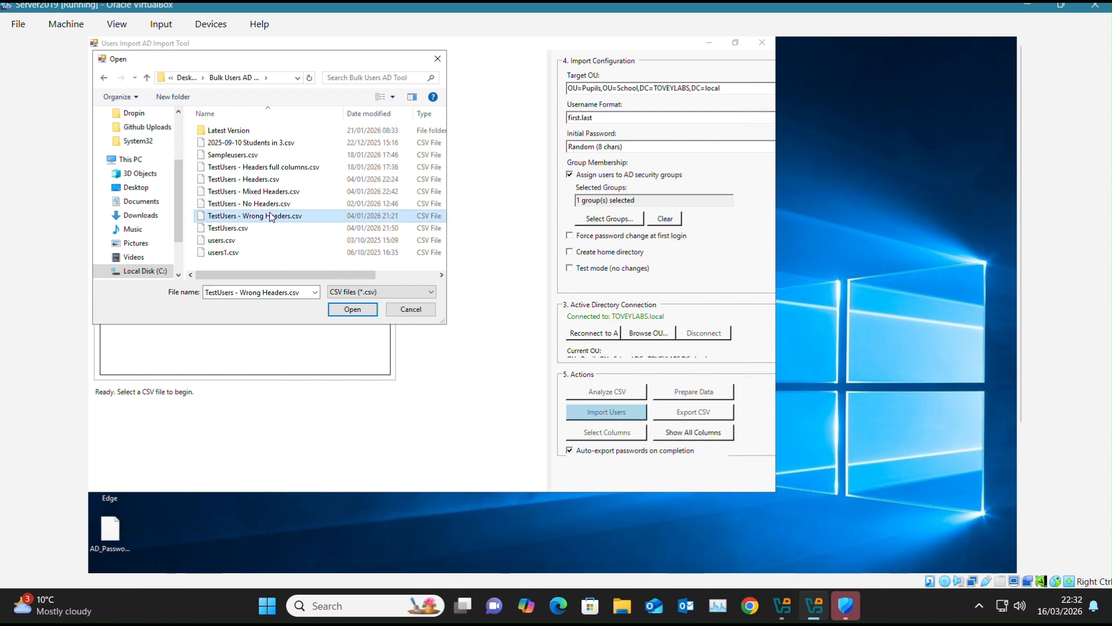
left_click(352, 311)
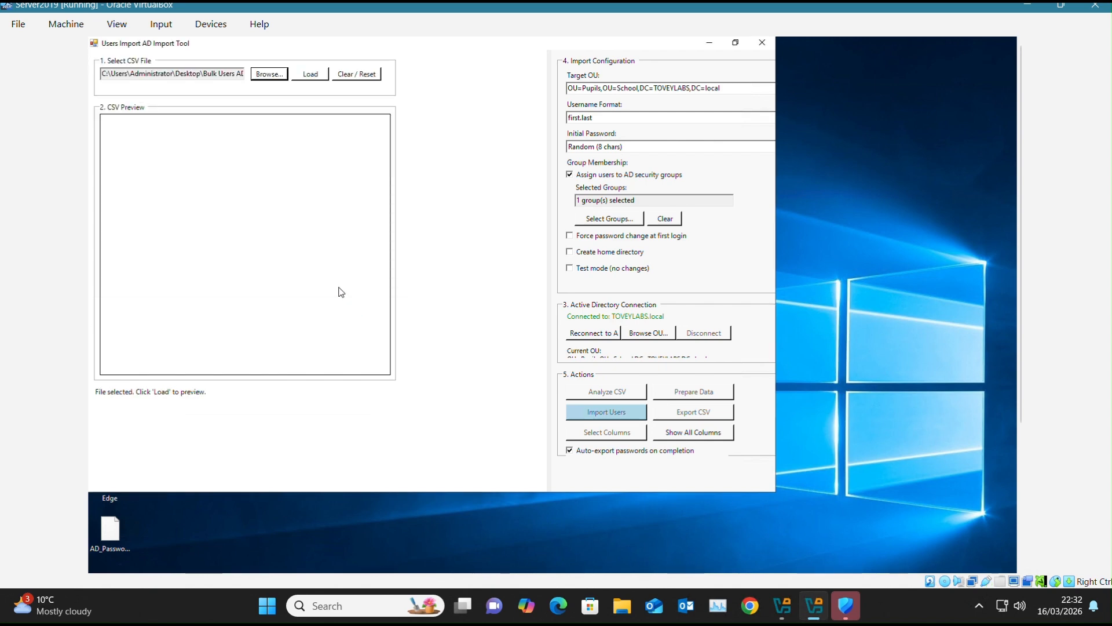
left_click(311, 79)
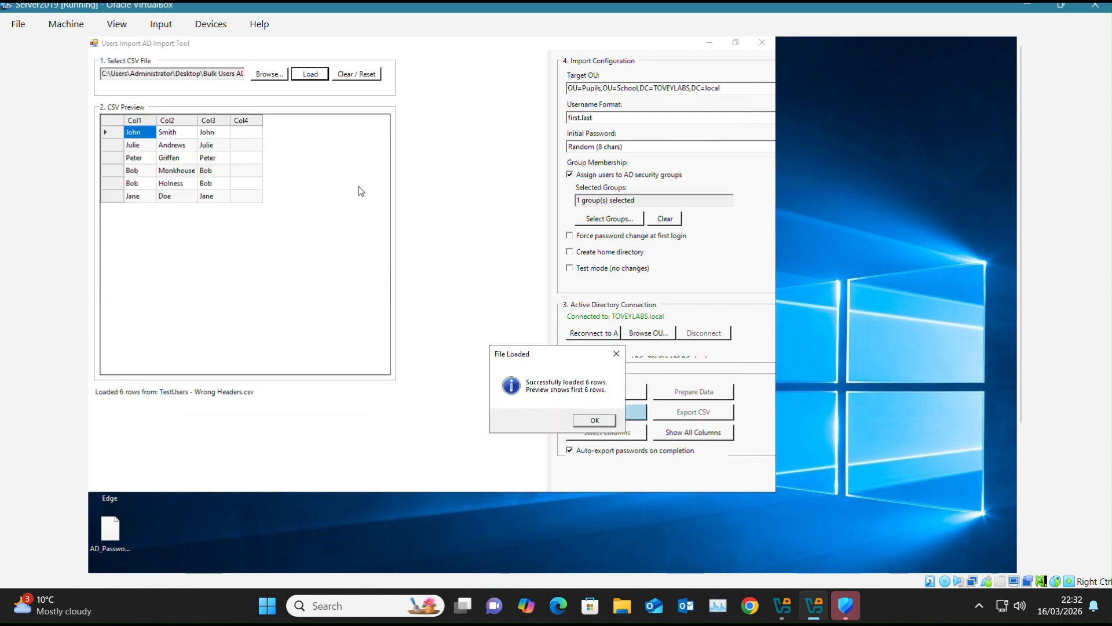
left_click(586, 420)
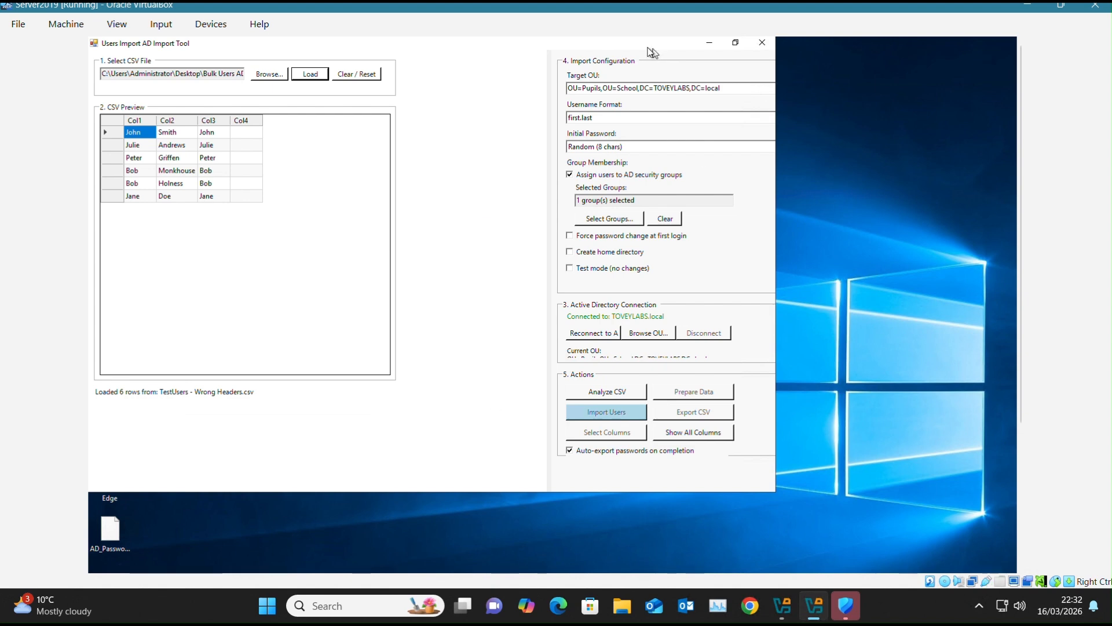
Switch to Active Directory Users and Computers and delete all users in the Pupils OU under School
left_click(710, 44)
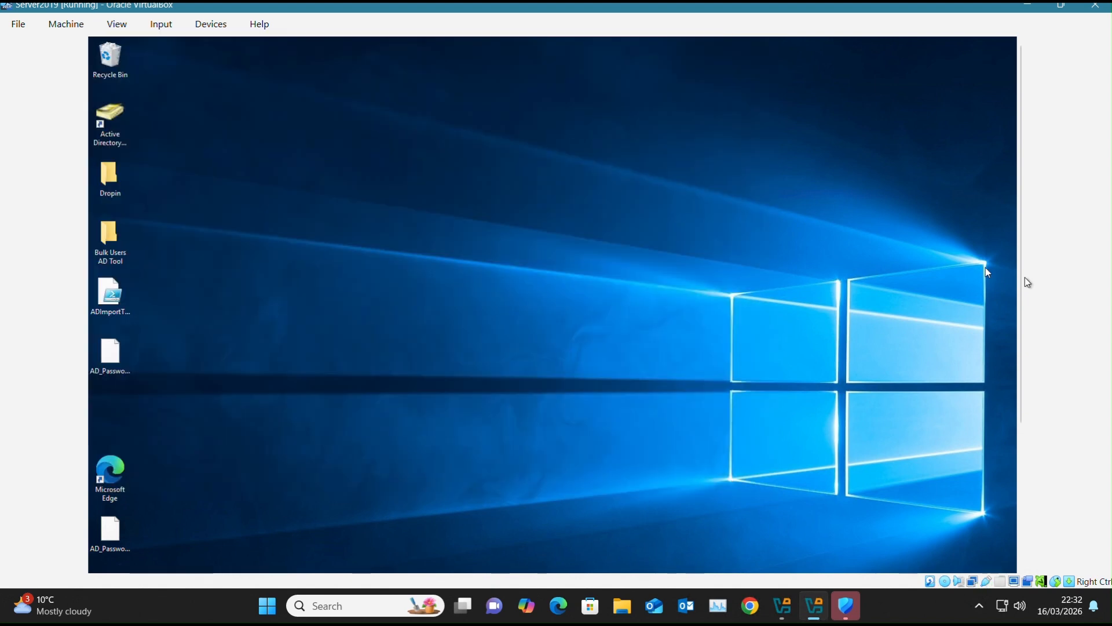
scroll(1029, 307, "down", 3)
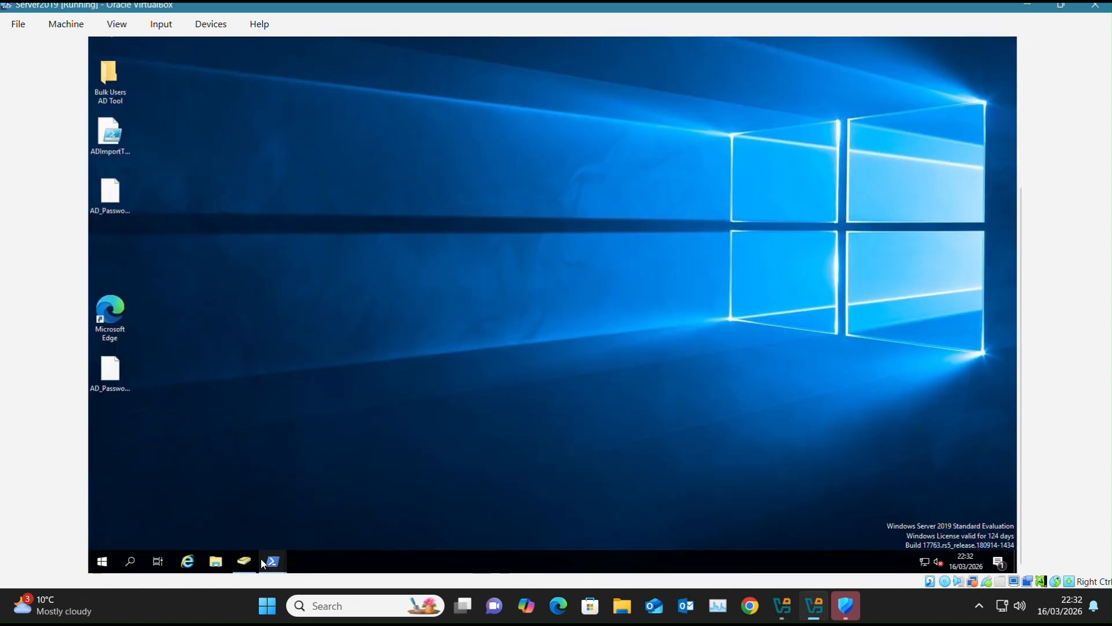
left_click(250, 560)
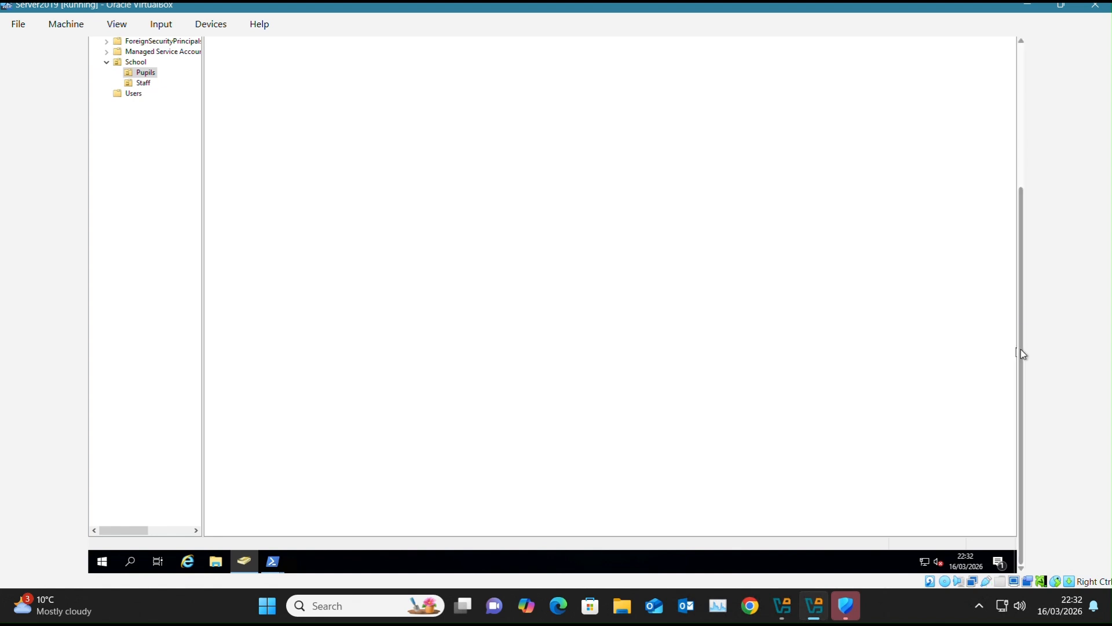
scroll(1021, 349, "up", 3)
left_click_drag(245, 230, 223, 100)
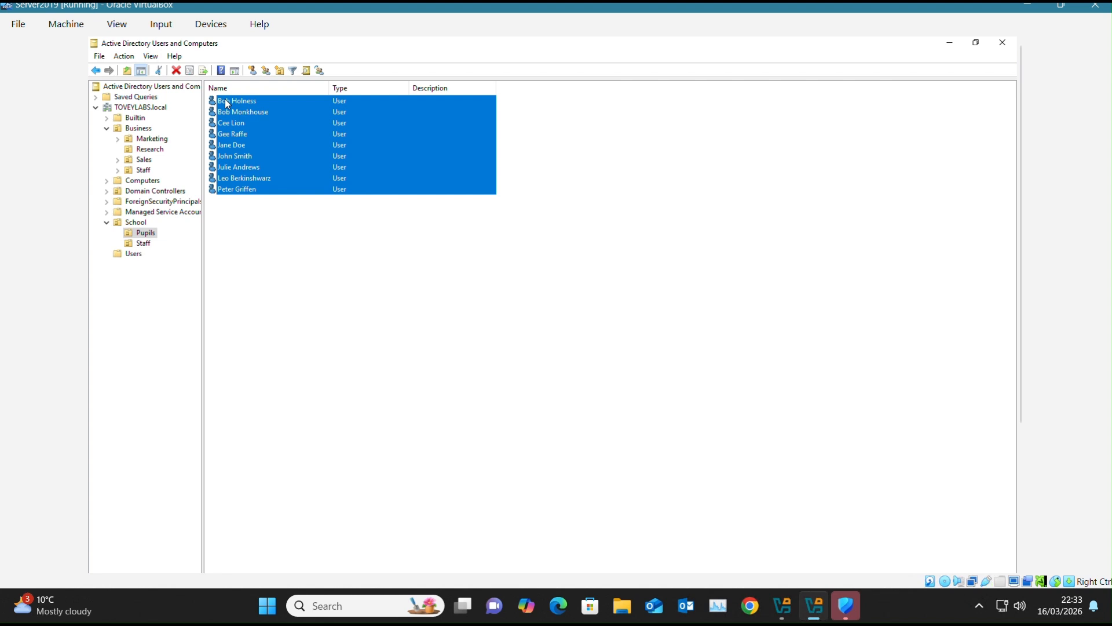
left_click(176, 72)
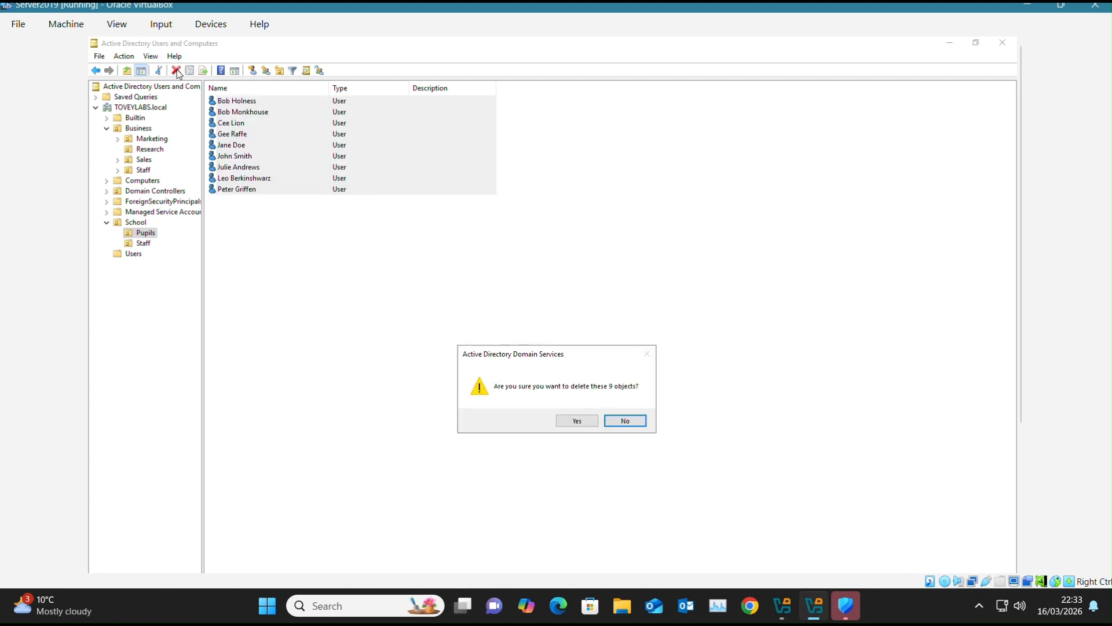
left_click(577, 421)
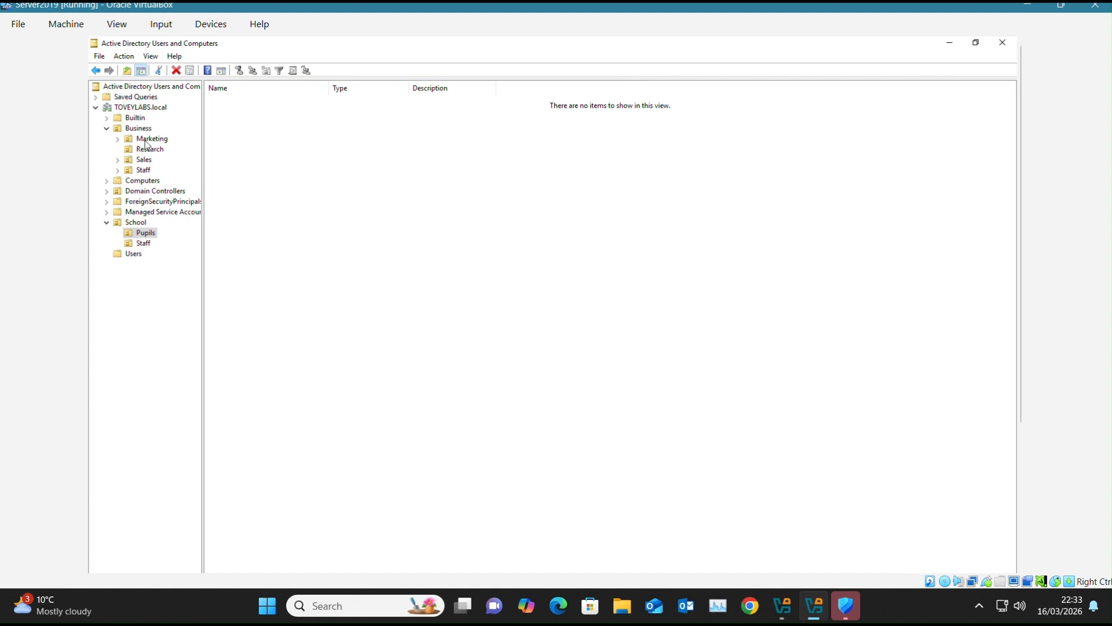
View the Sales OU under Business in Active Directory Users and Computers and switch back to the AD Import Tool
left_click(147, 162)
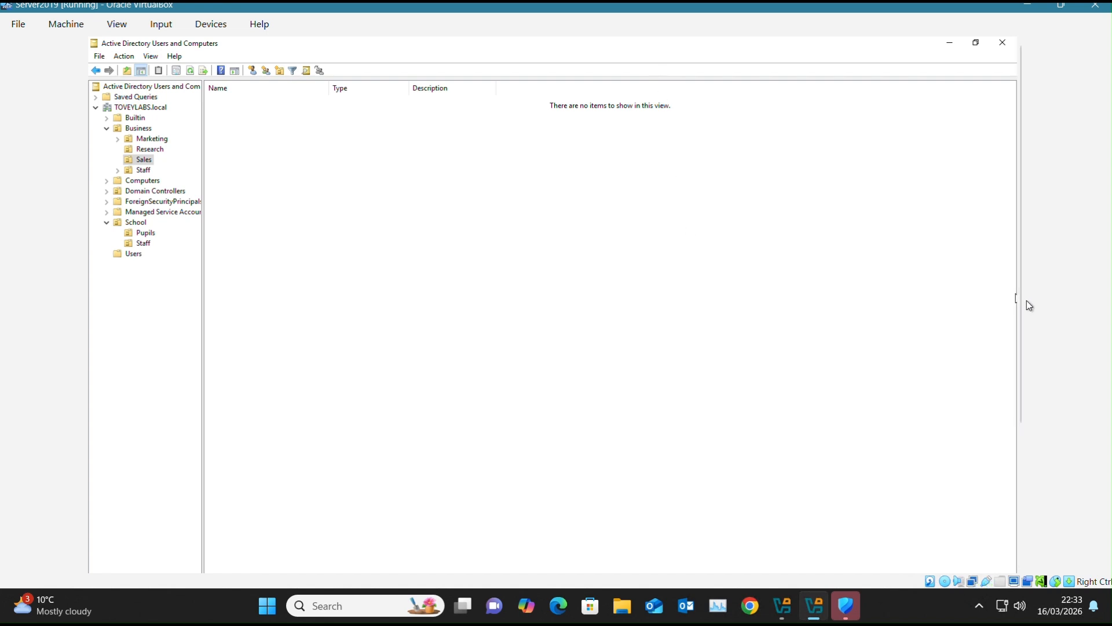
left_click_drag(1021, 300, 1011, 464)
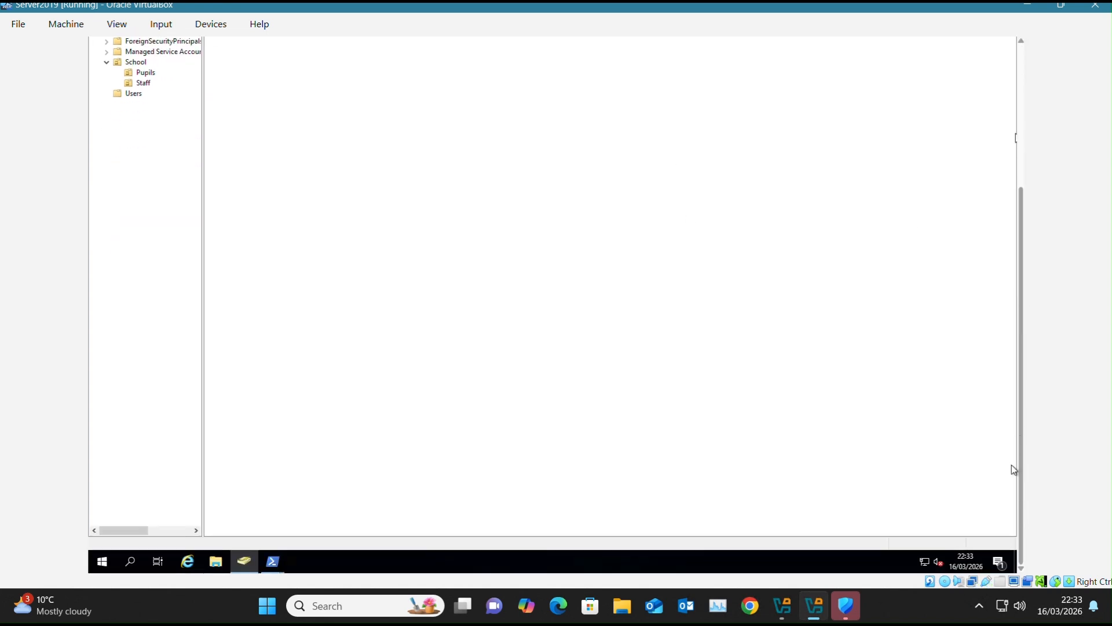
mouse_move(283, 570)
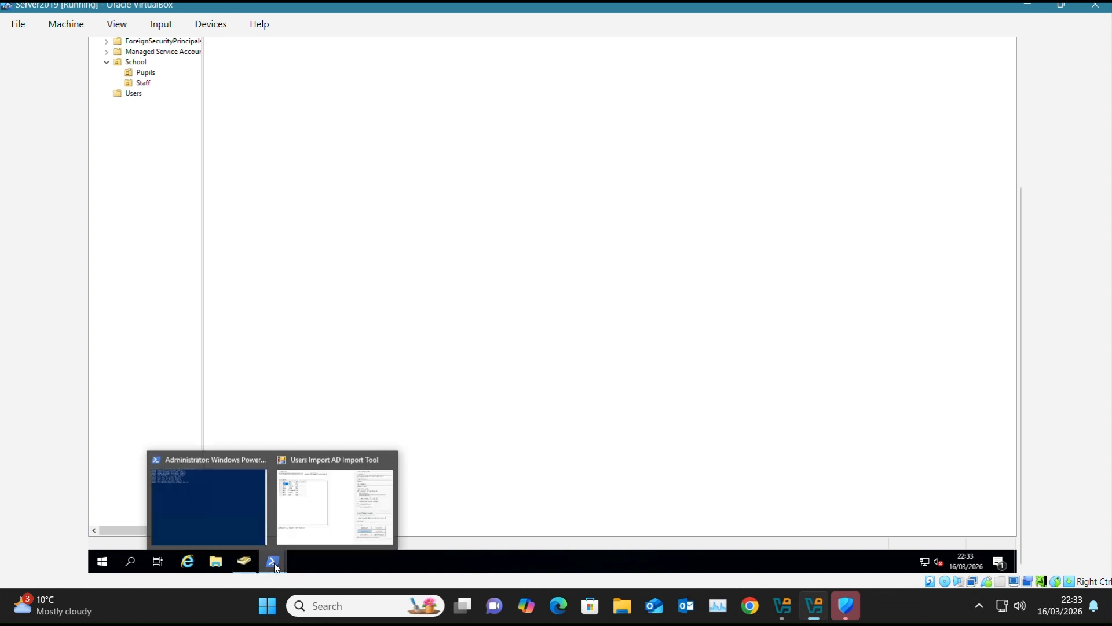
left_click(362, 530)
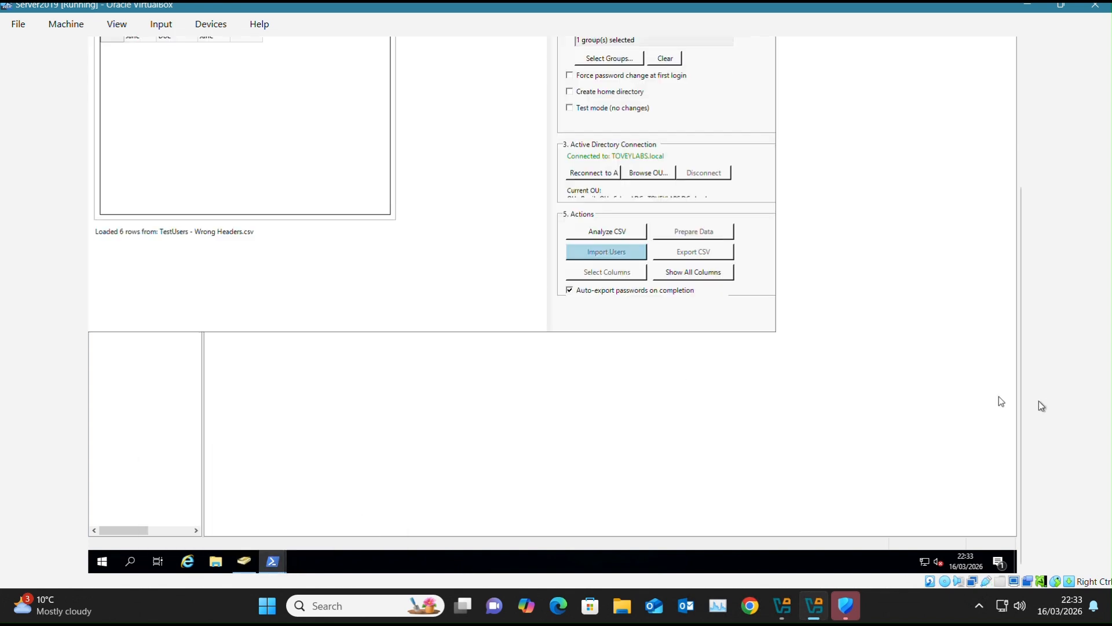
scroll(1020, 394, "up", 5)
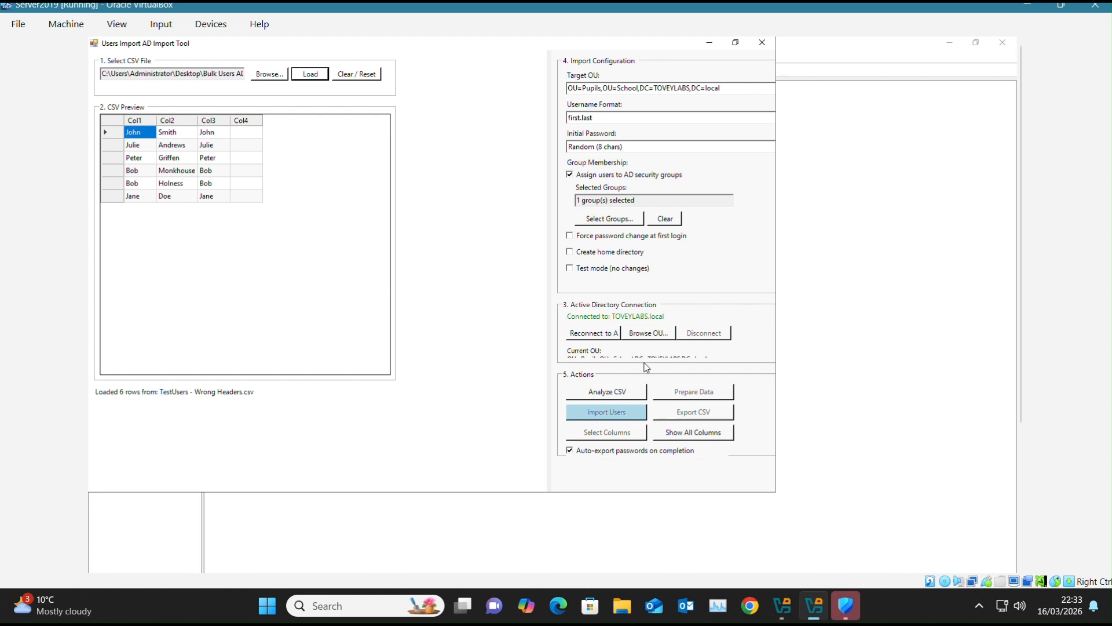
Set the import's target OU to Sales under Business in the TOVEYLABS.local domain
left_click(647, 335)
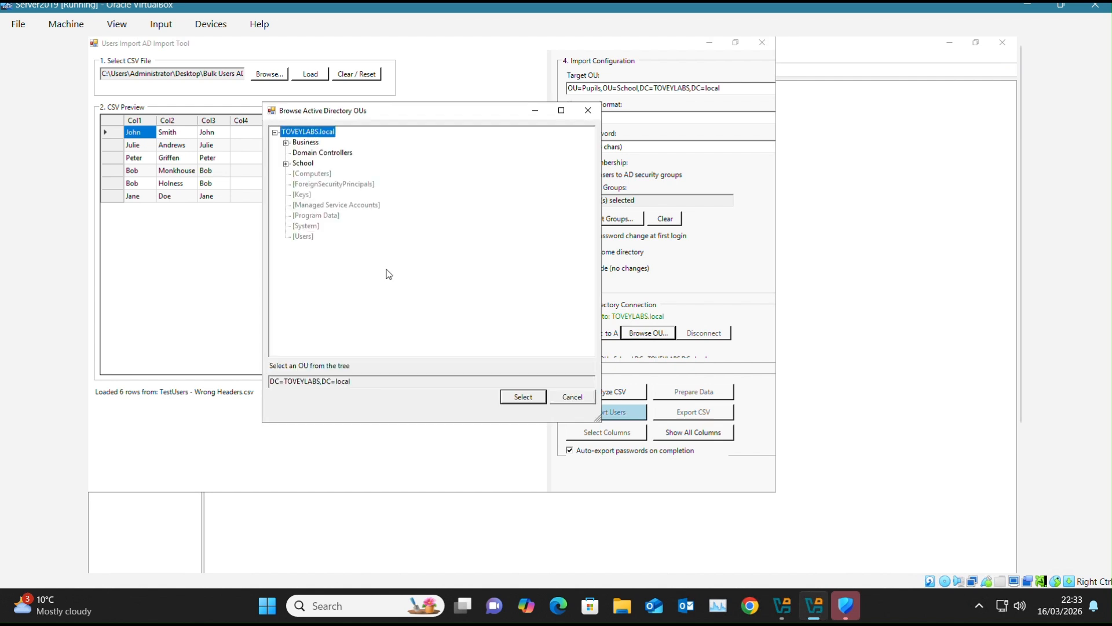
left_click(286, 164)
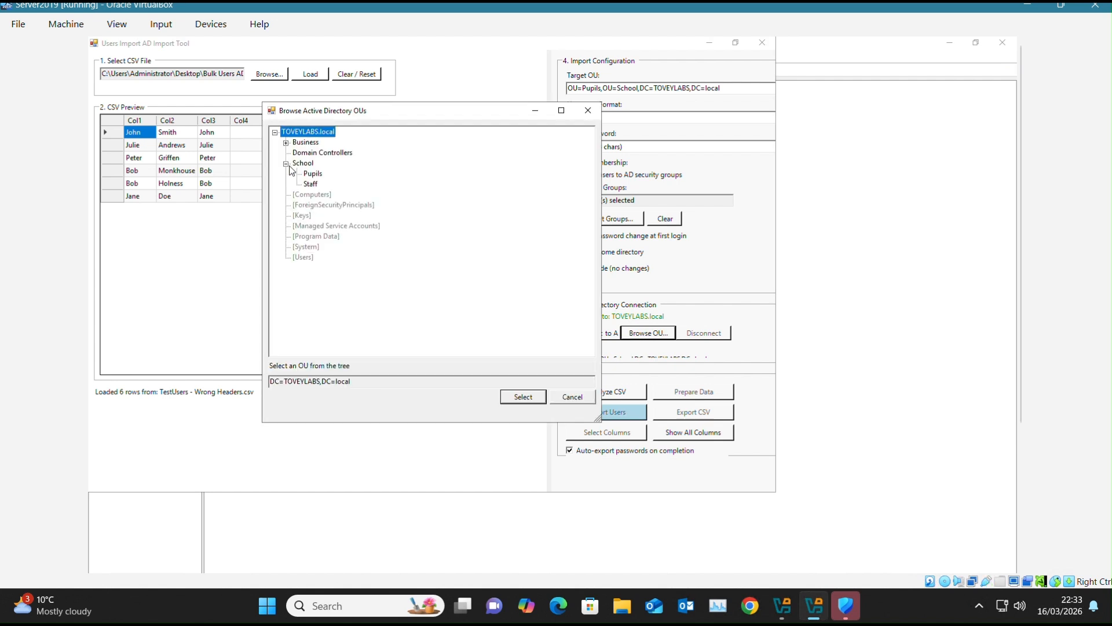
left_click(286, 143)
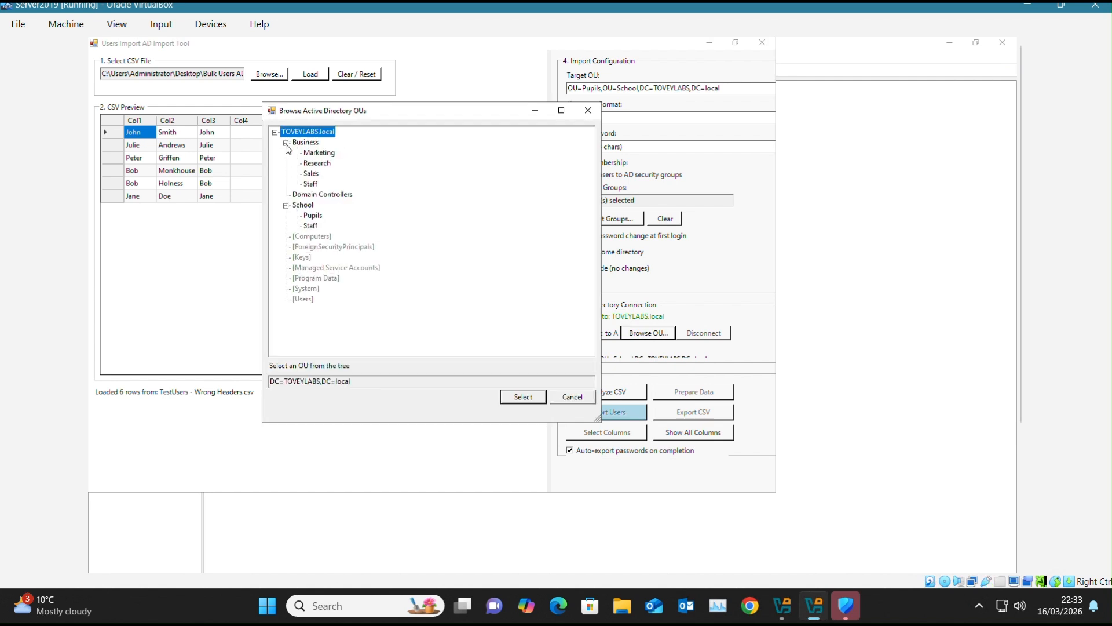
left_click(311, 173)
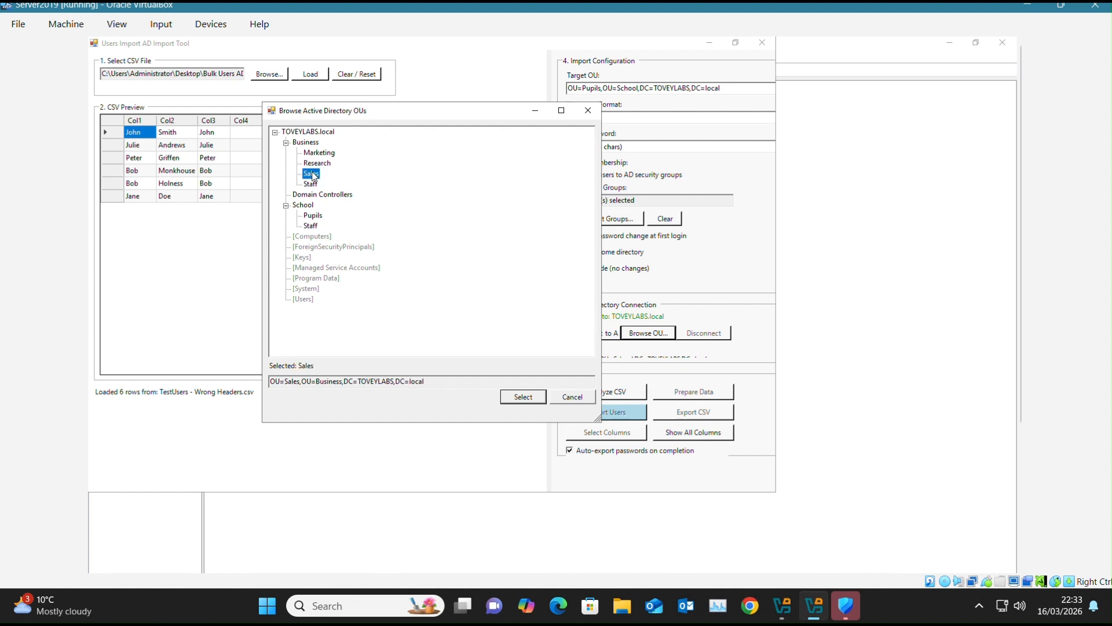
left_click(534, 399)
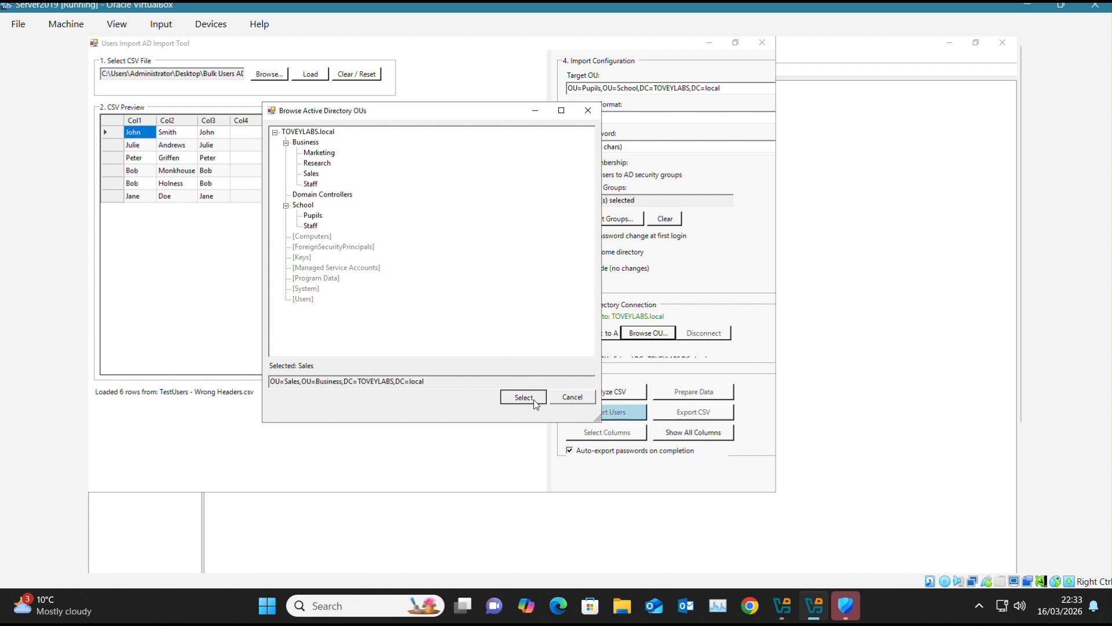
Set the initial password to the fixed default, force a password change at first login, and turn off auto-export of passwords
left_click(620, 148)
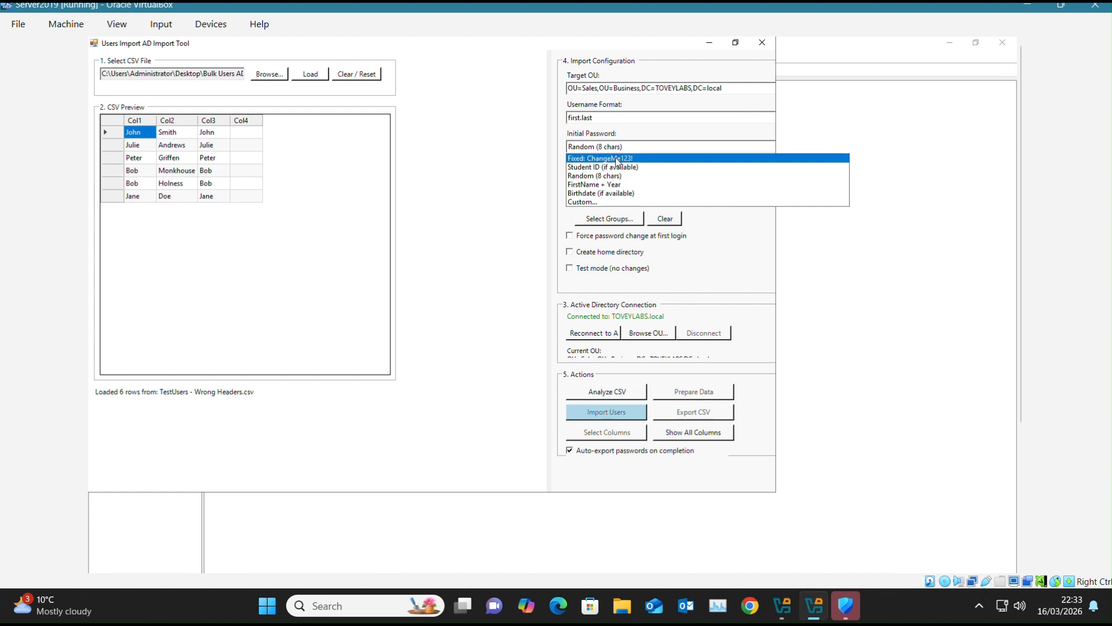
left_click(619, 158)
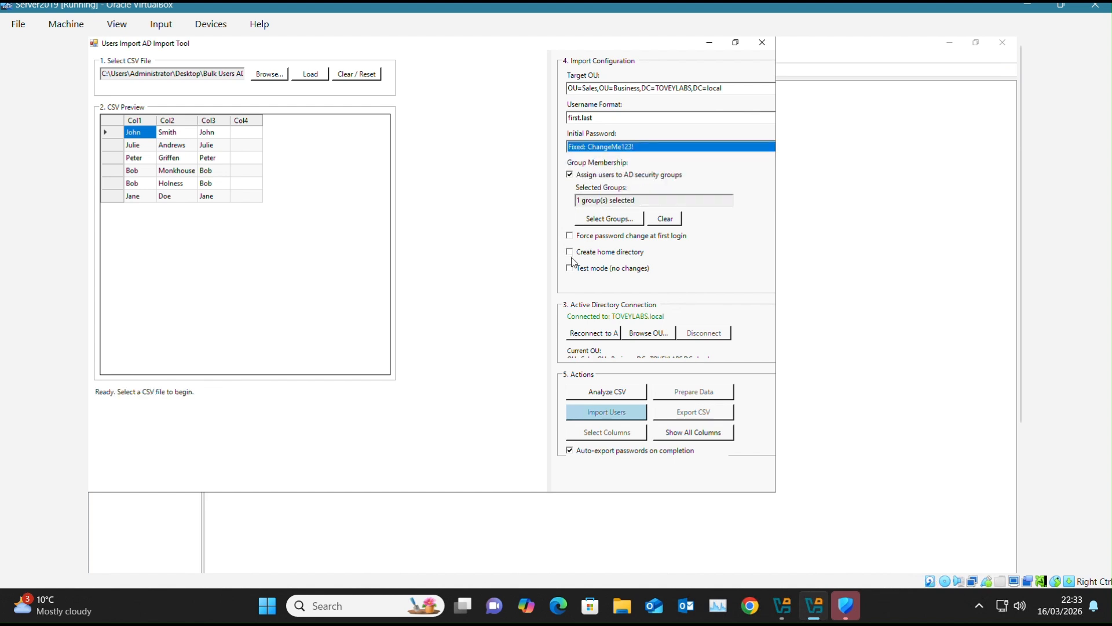
left_click(572, 237)
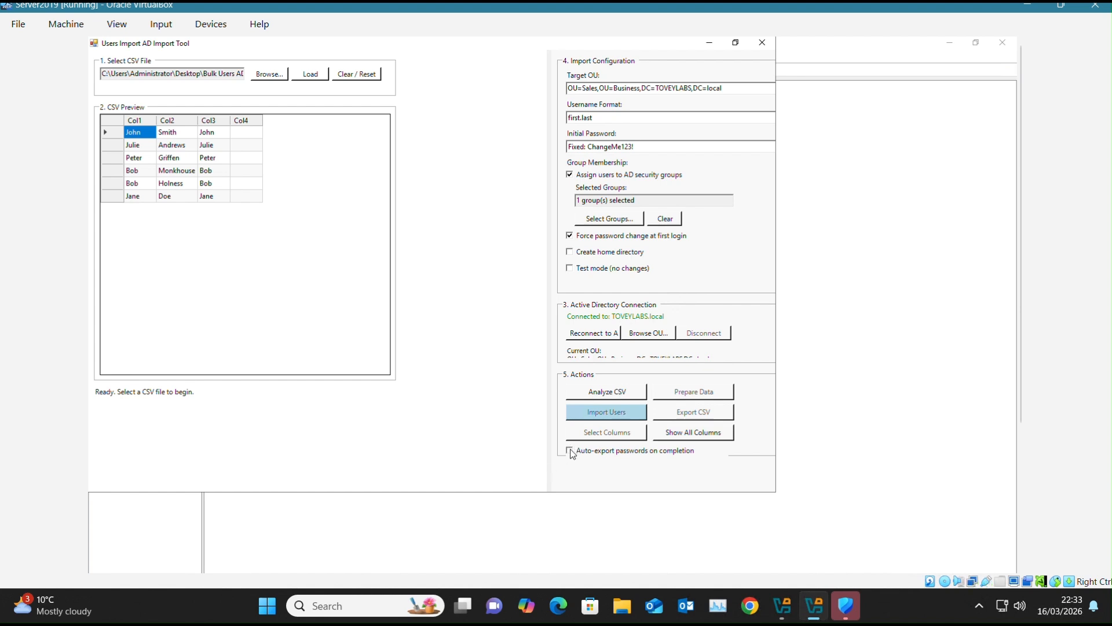
Analyze the loaded CSV and review the column summary and the required AD fields
left_click(599, 396)
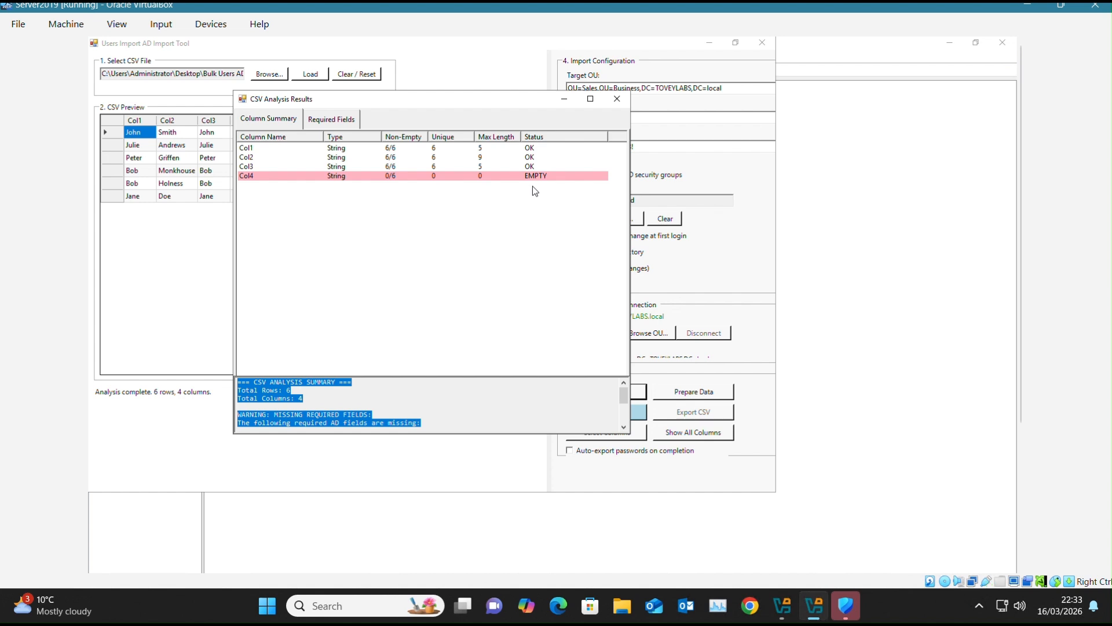
left_click(322, 126)
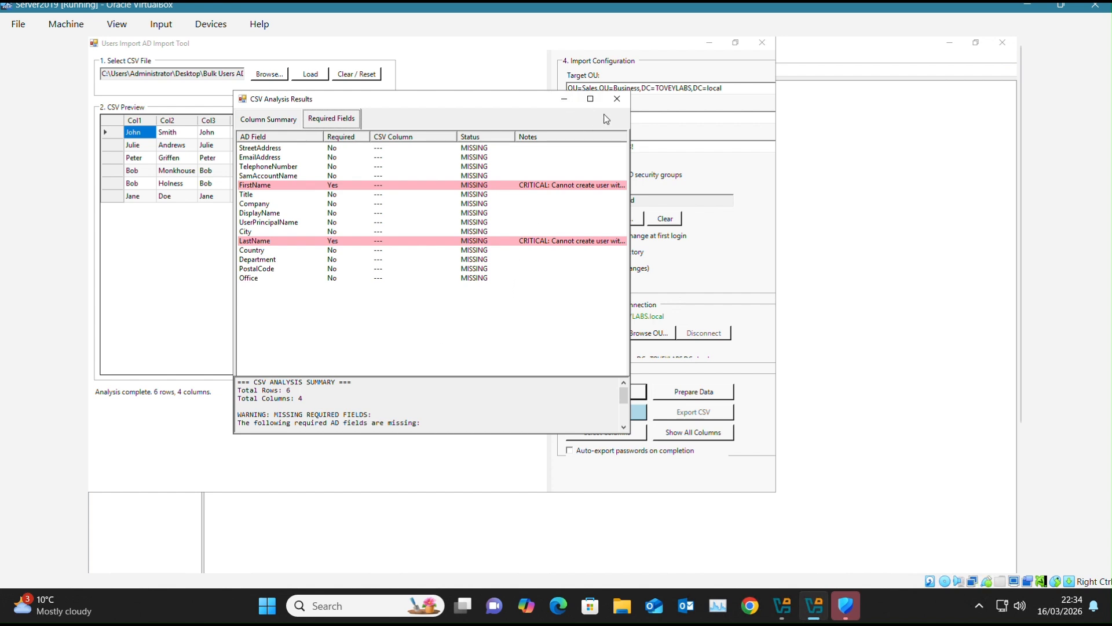
left_click(615, 102)
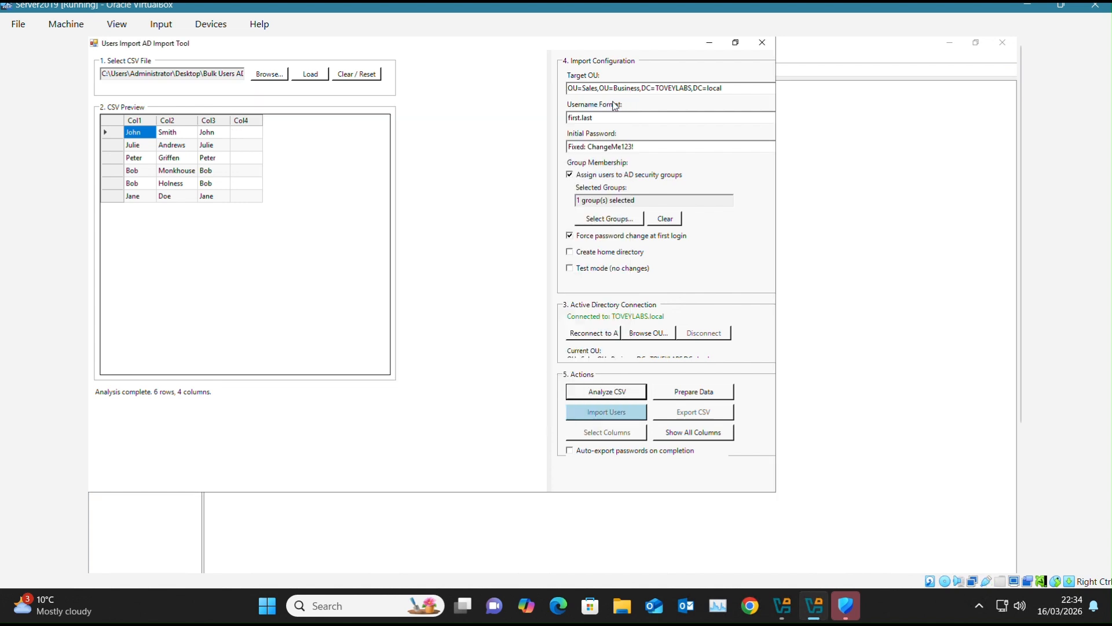
Prepare the data for the Sales OU, mapping Column 1 to First Name and Column 2 to Last Name, without customizing visible columns
left_click(701, 394)
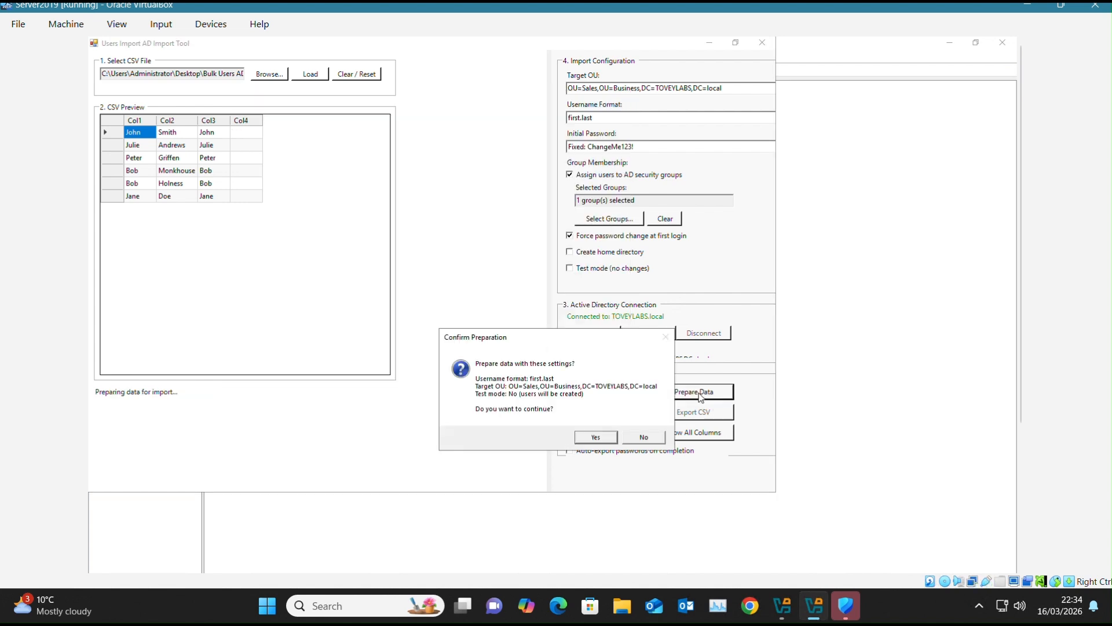
left_click(596, 439)
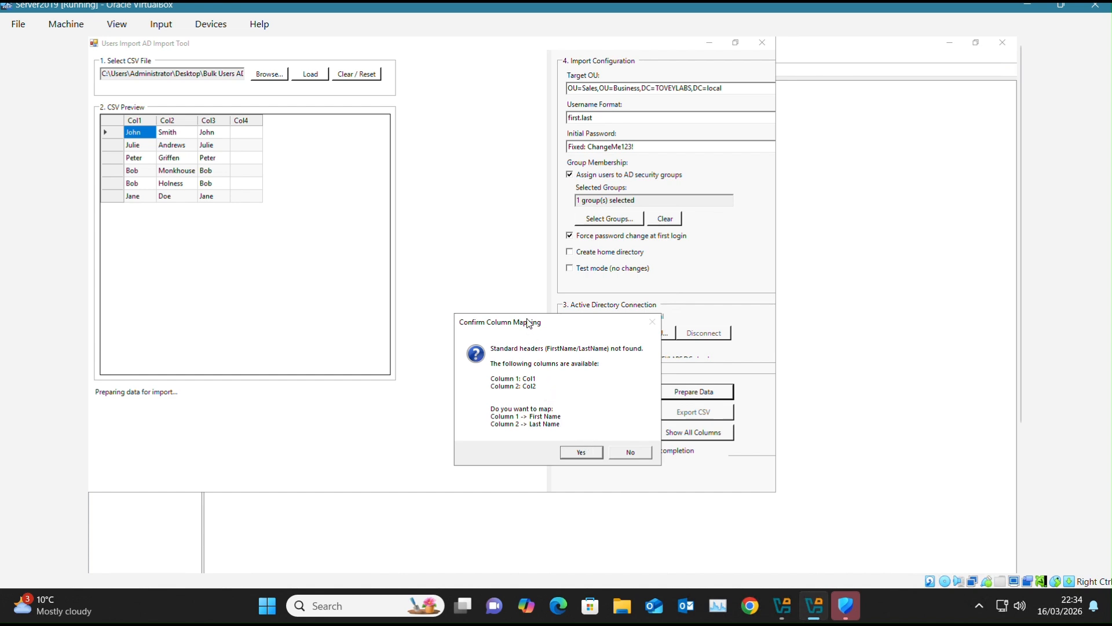
left_click_drag(526, 317, 484, 270)
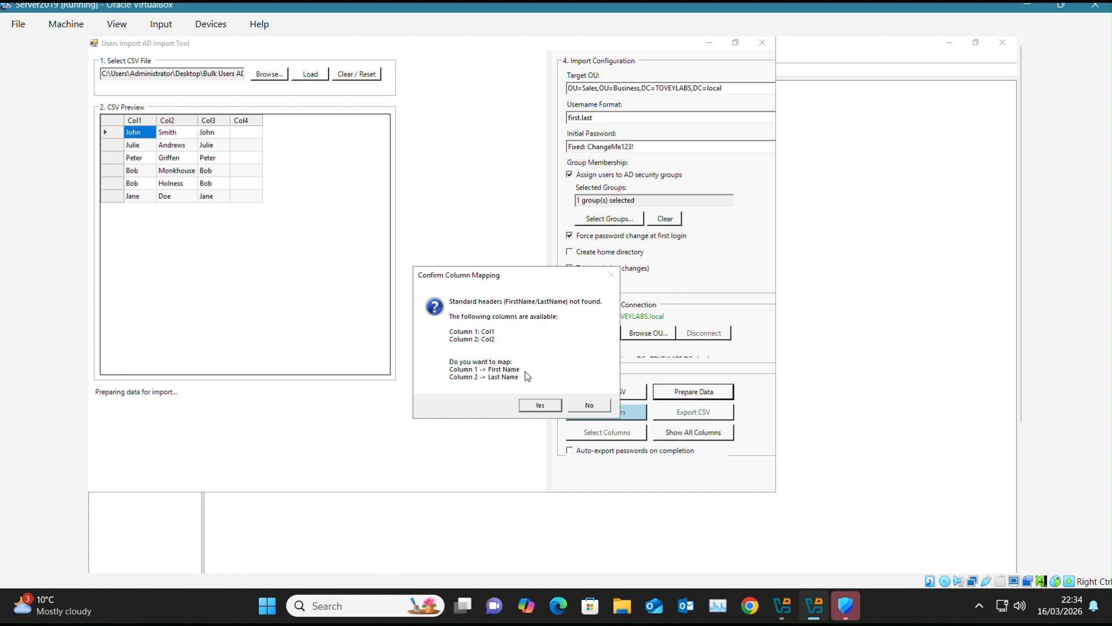
left_click(540, 405)
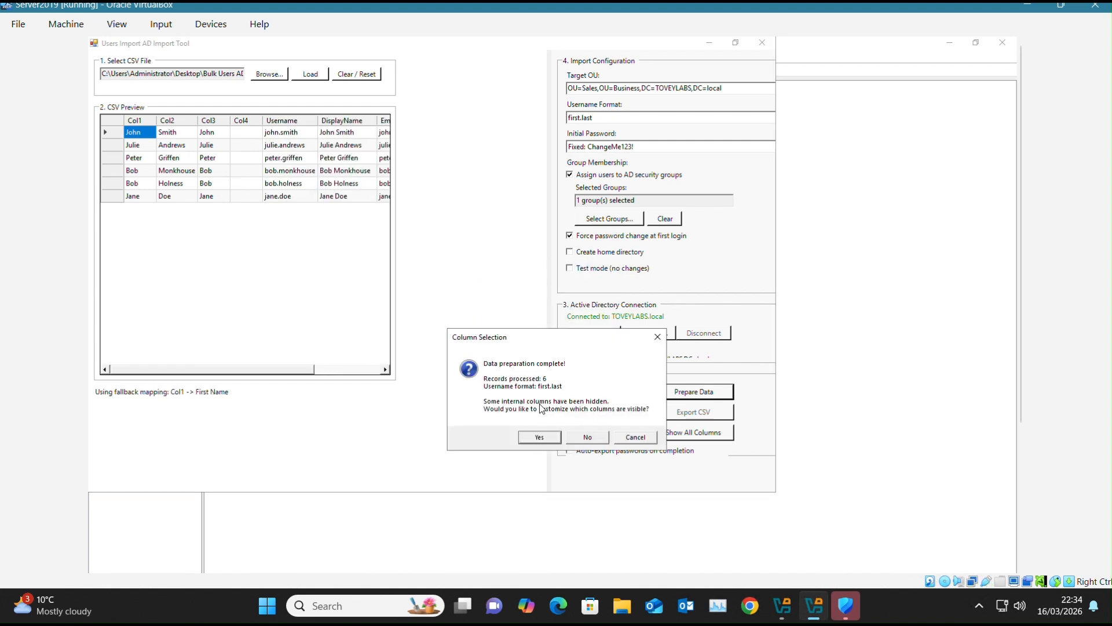
left_click(588, 437)
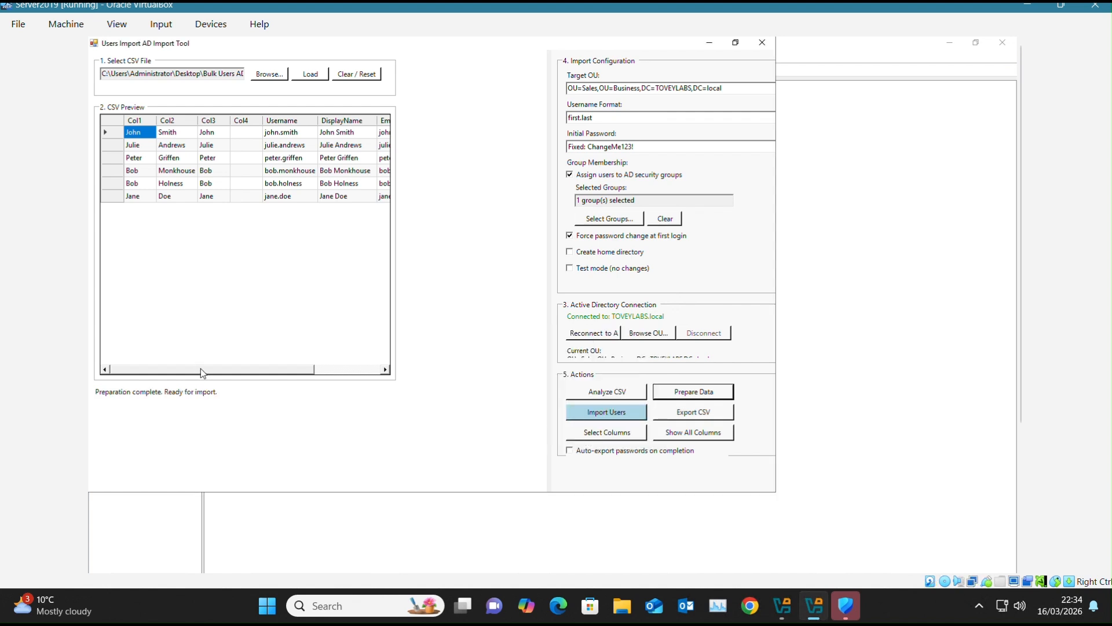
left_click_drag(200, 371, 173, 359)
Search the AD security groups for staff and select the Staff group for the imported users
left_click(627, 222)
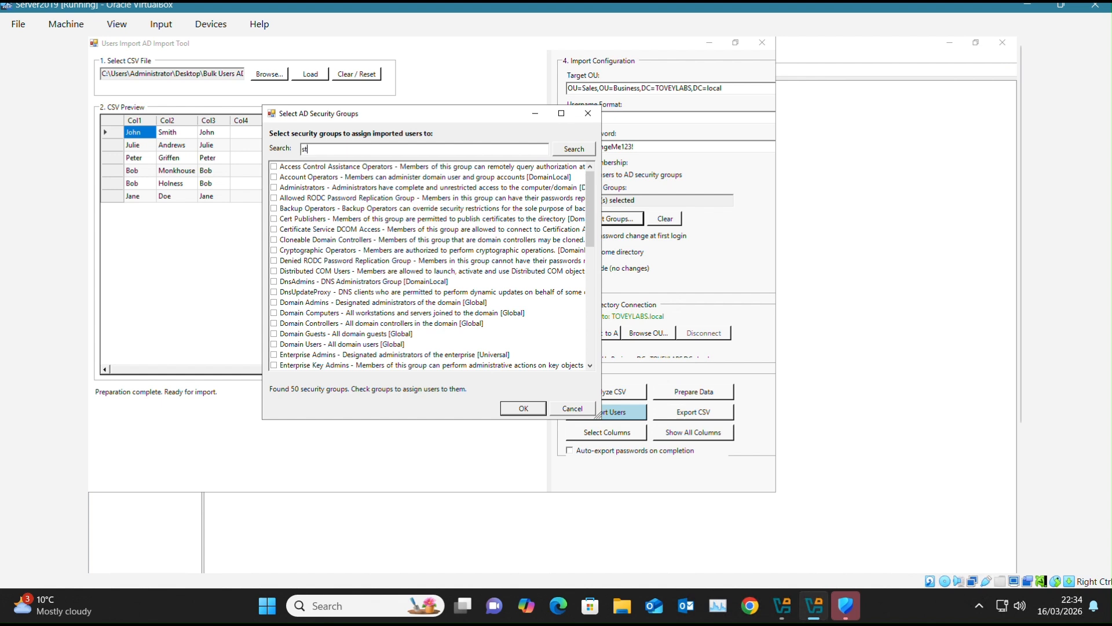
left_click(574, 150)
left_click(274, 167)
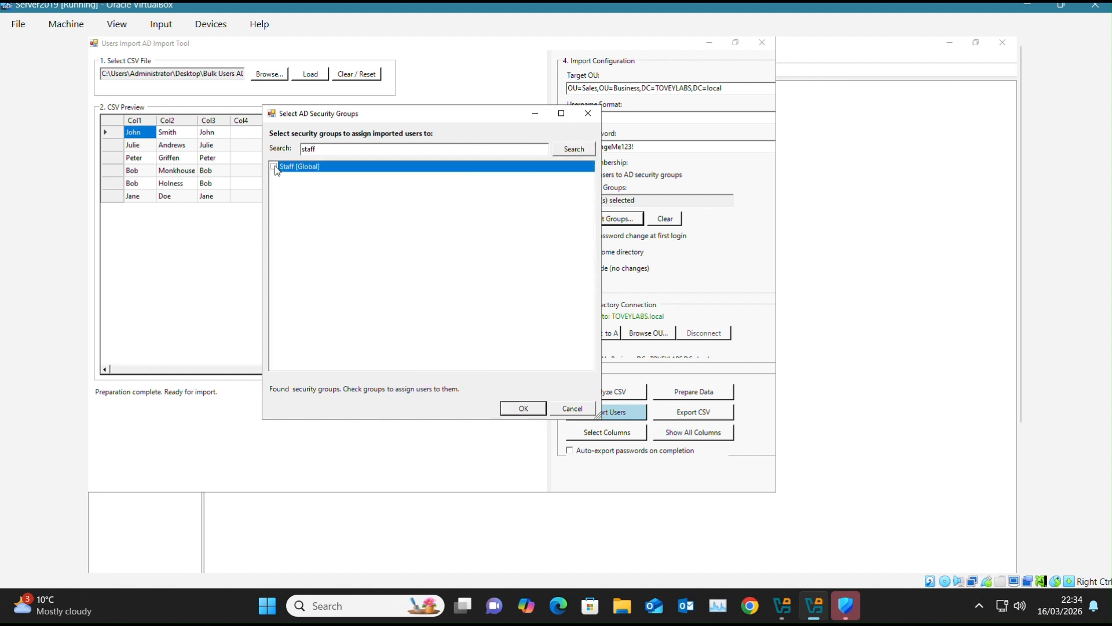
left_click(536, 408)
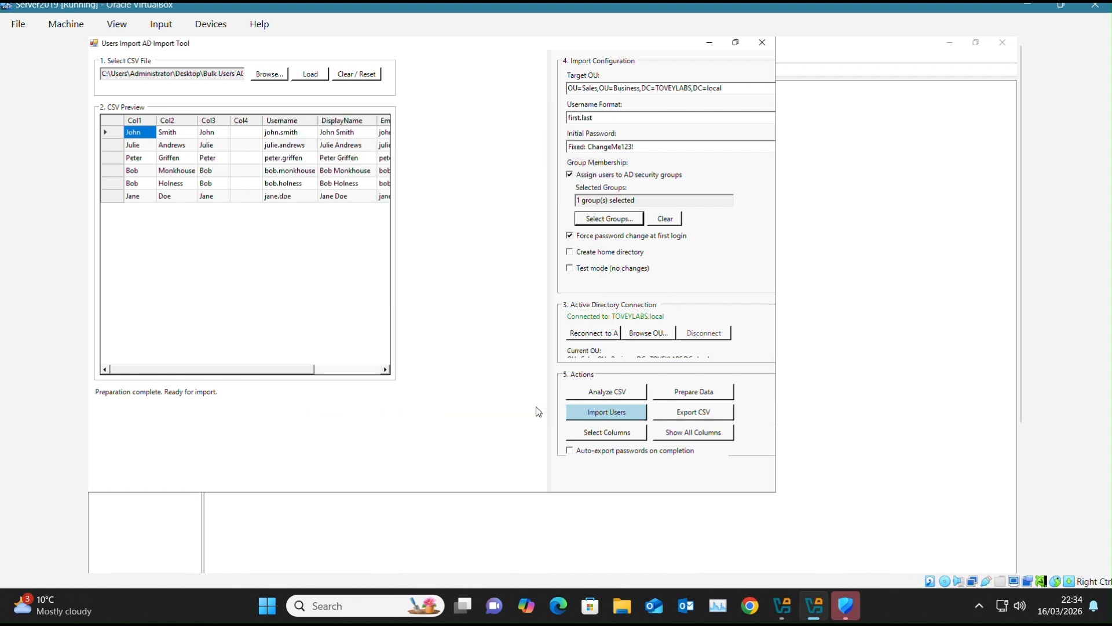
Prepare the data again with the Staff group selected, accepting the First Name and Last Name column mapping and the default visible columns
left_click(684, 395)
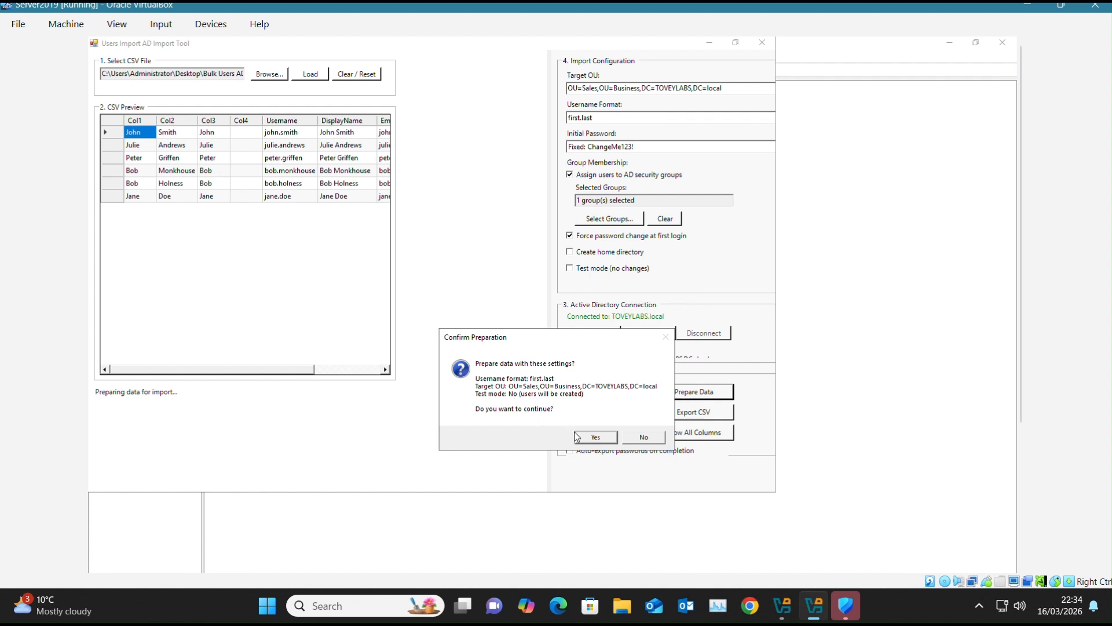
left_click(591, 438)
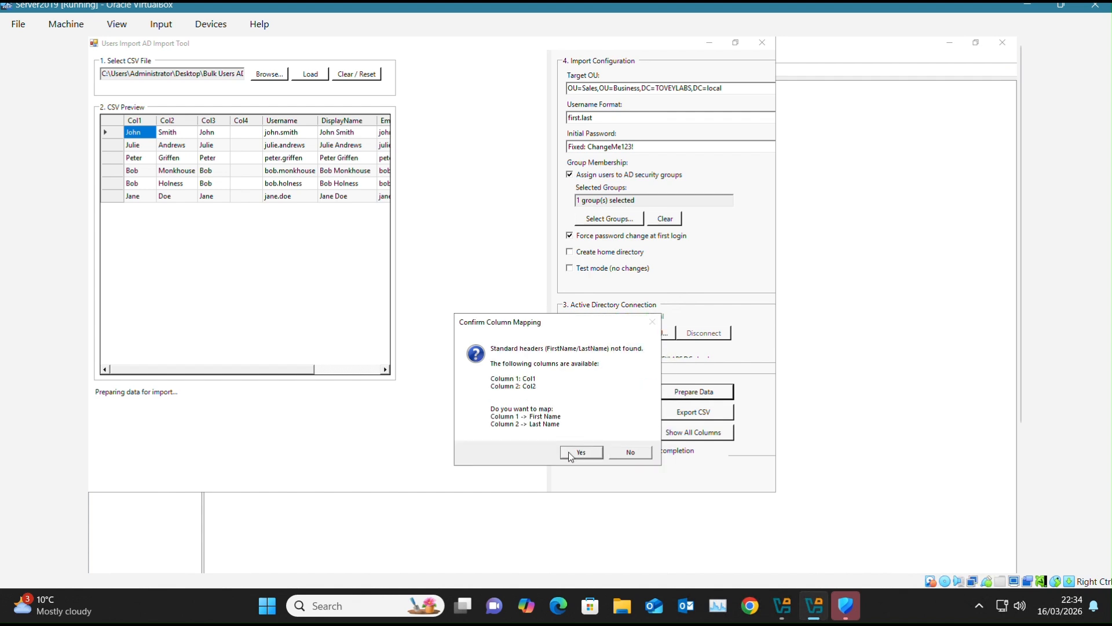
left_click(571, 454)
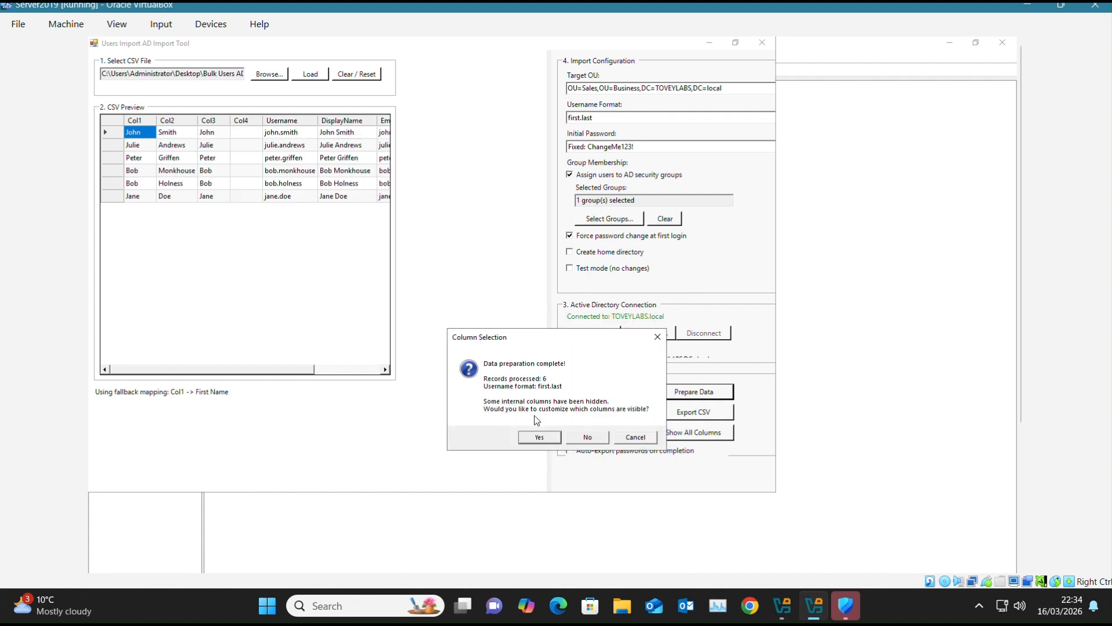
left_click(581, 438)
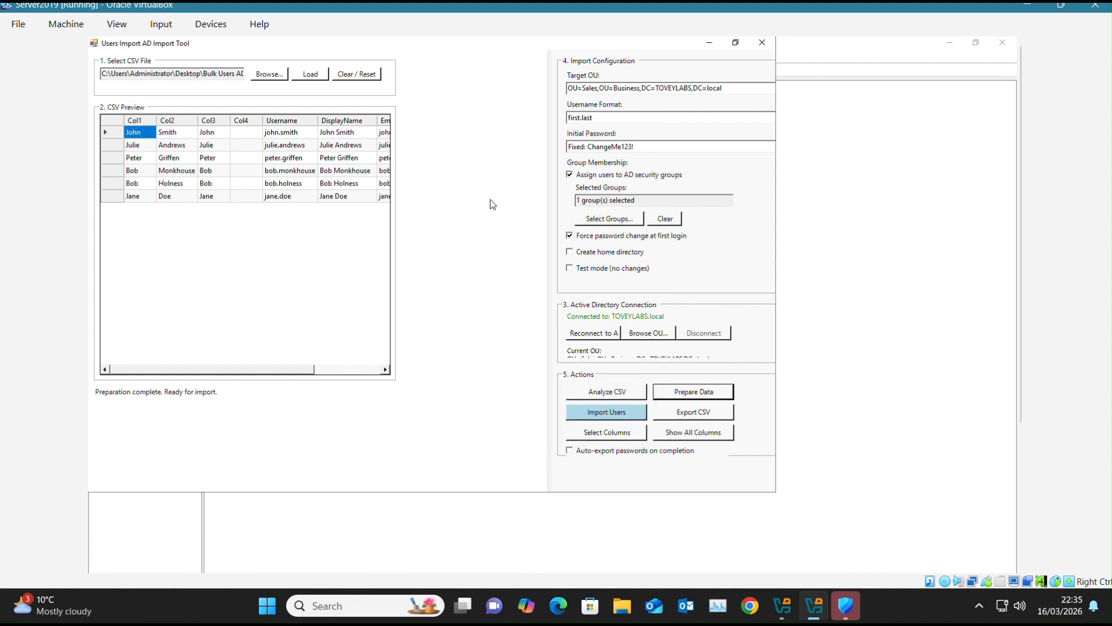
left_click_drag(292, 369, 228, 355)
Import the prepared users into the Sales OU and close the import progress report
left_click(602, 414)
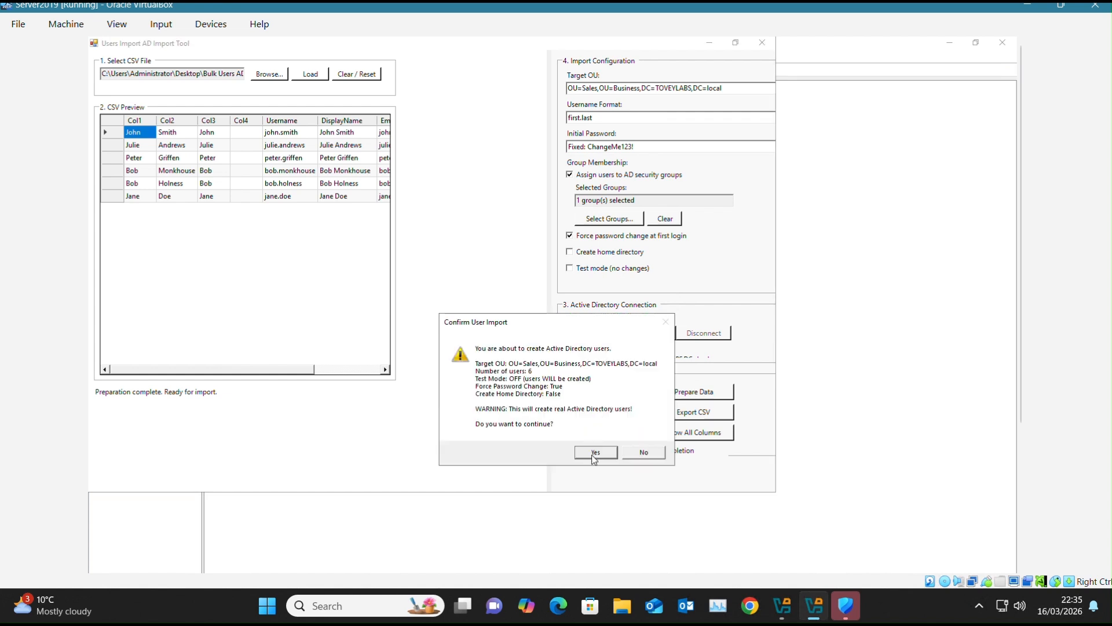
left_click(595, 453)
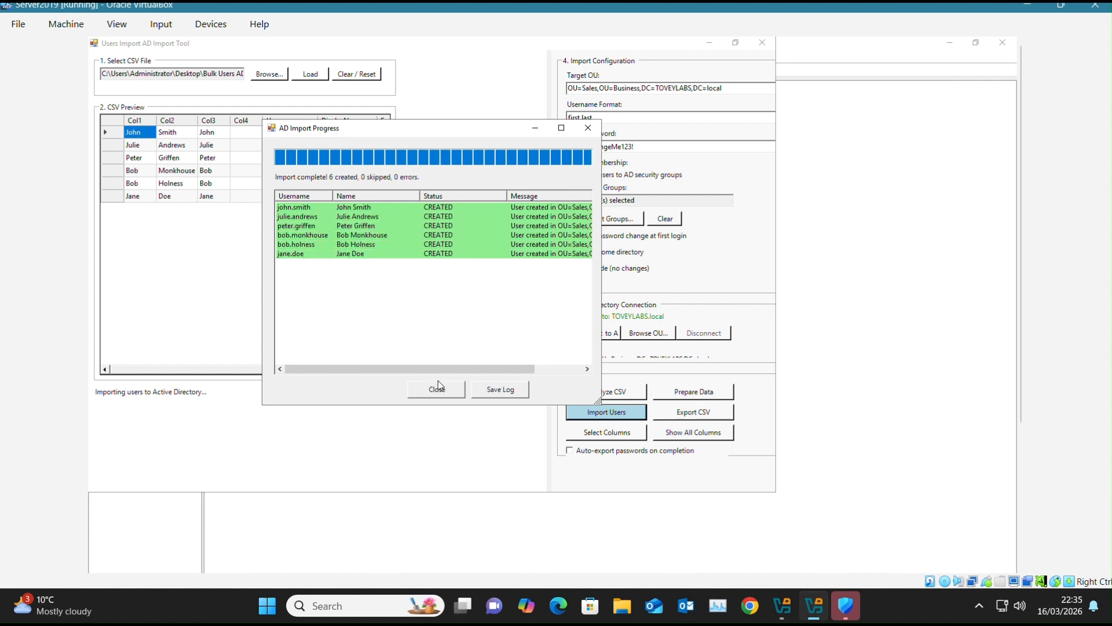
left_click(439, 387)
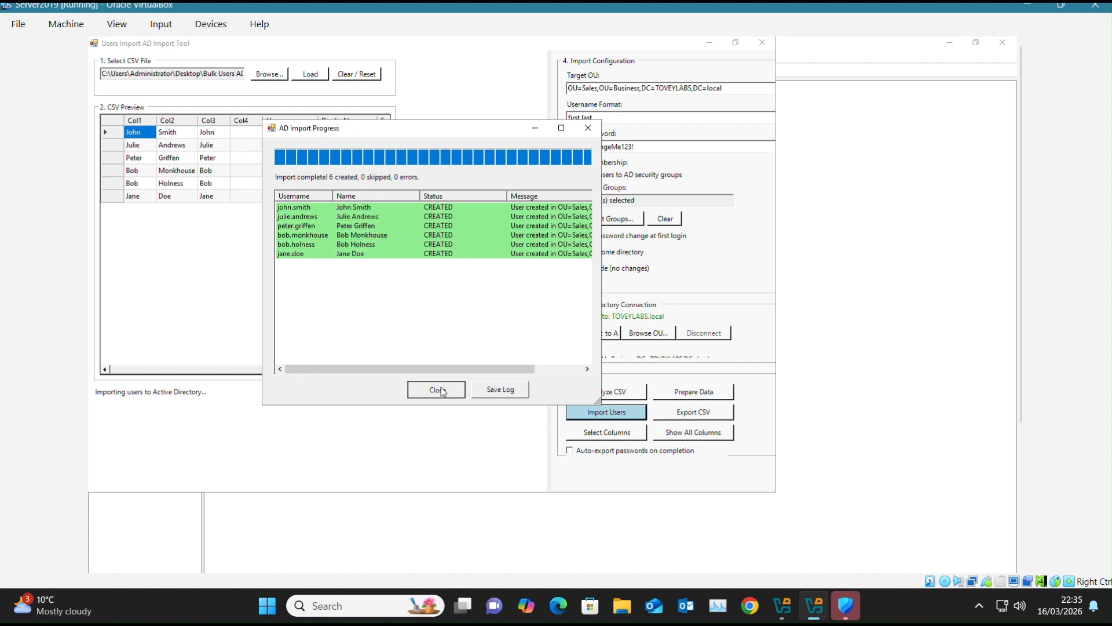
Switch to Active Directory Users and Computers, refresh the Sales OU, and open the third listed user's properties
left_click(708, 44)
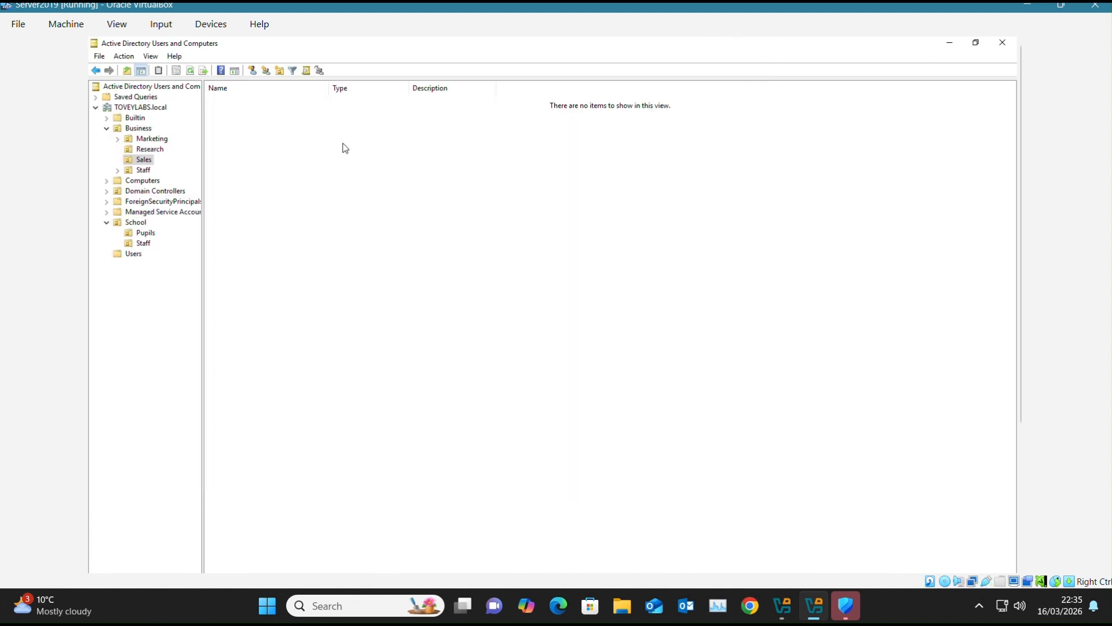
left_click(191, 72)
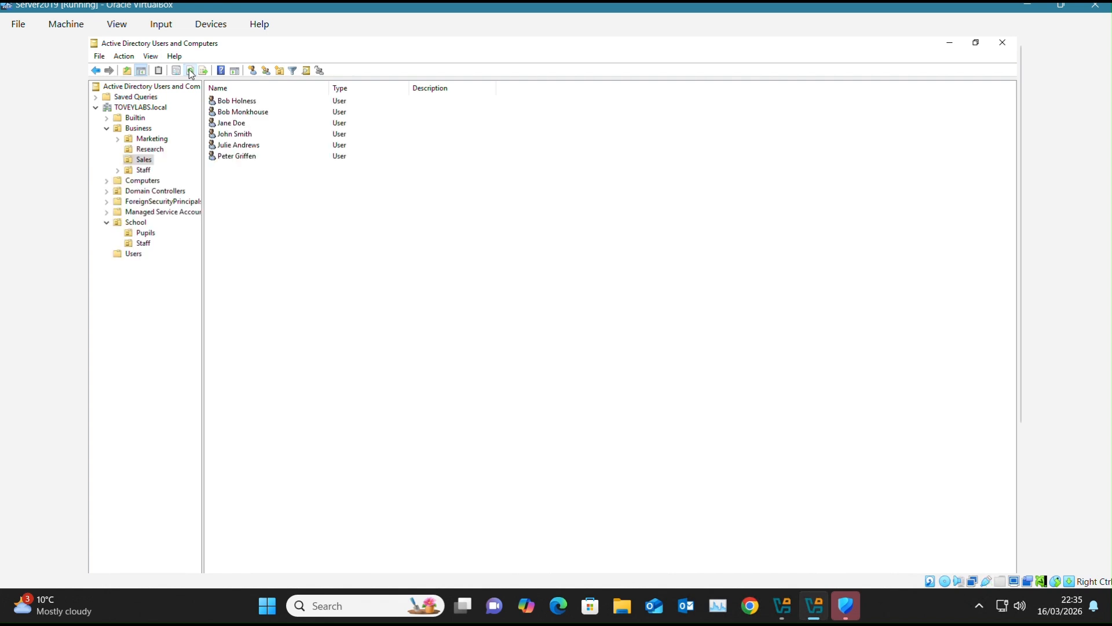
left_click(241, 124)
right_click(241, 124)
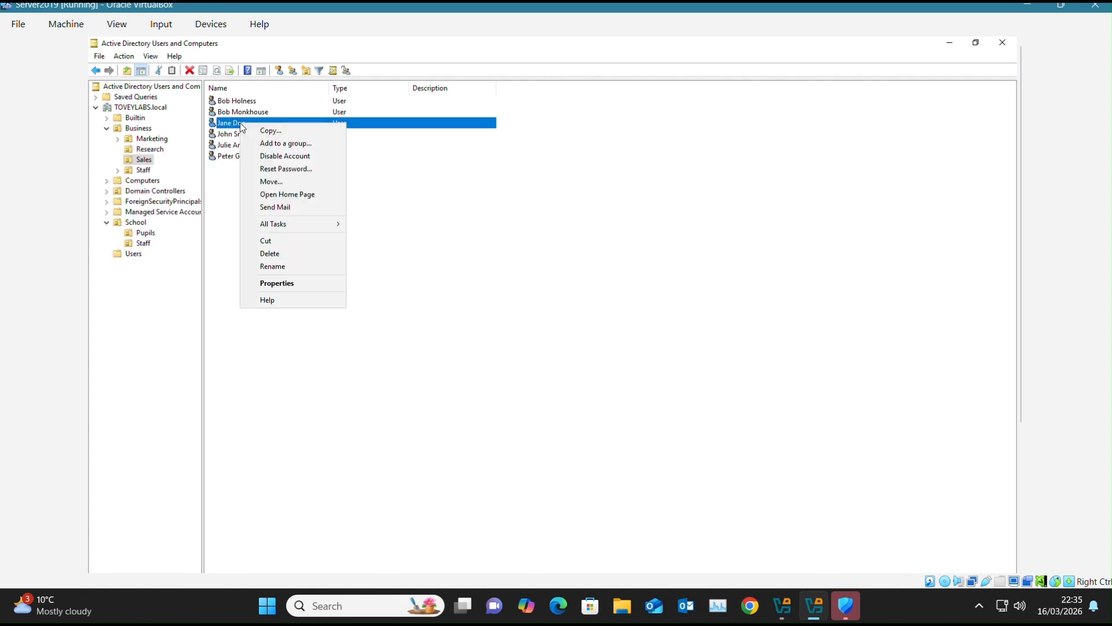
left_click(289, 284)
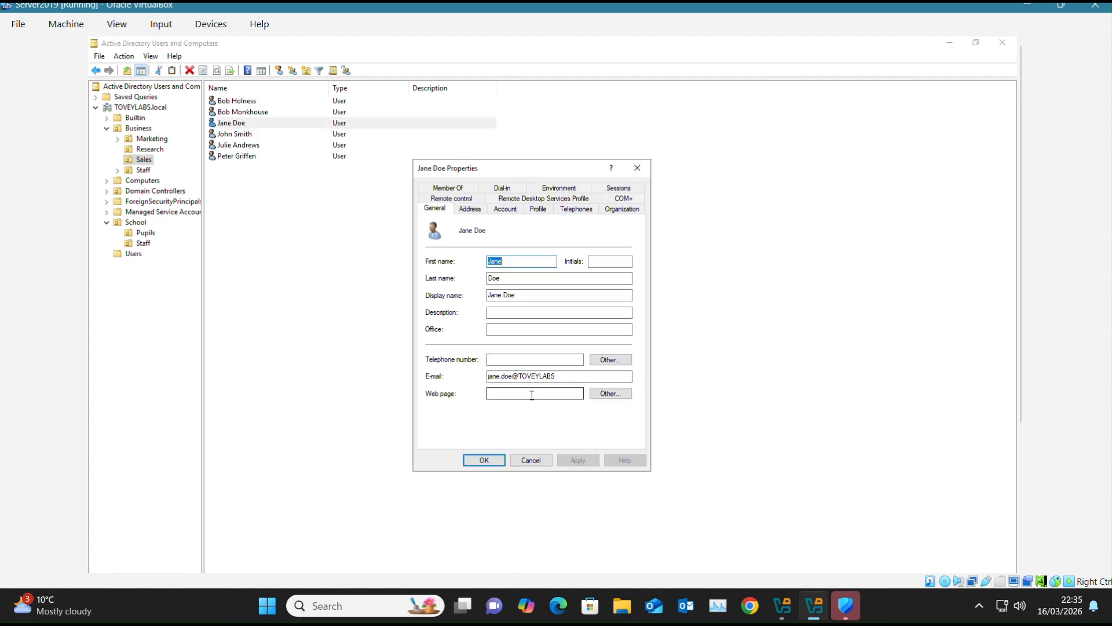
Check the imported user's account options and group membership, then close the properties
left_click(503, 210)
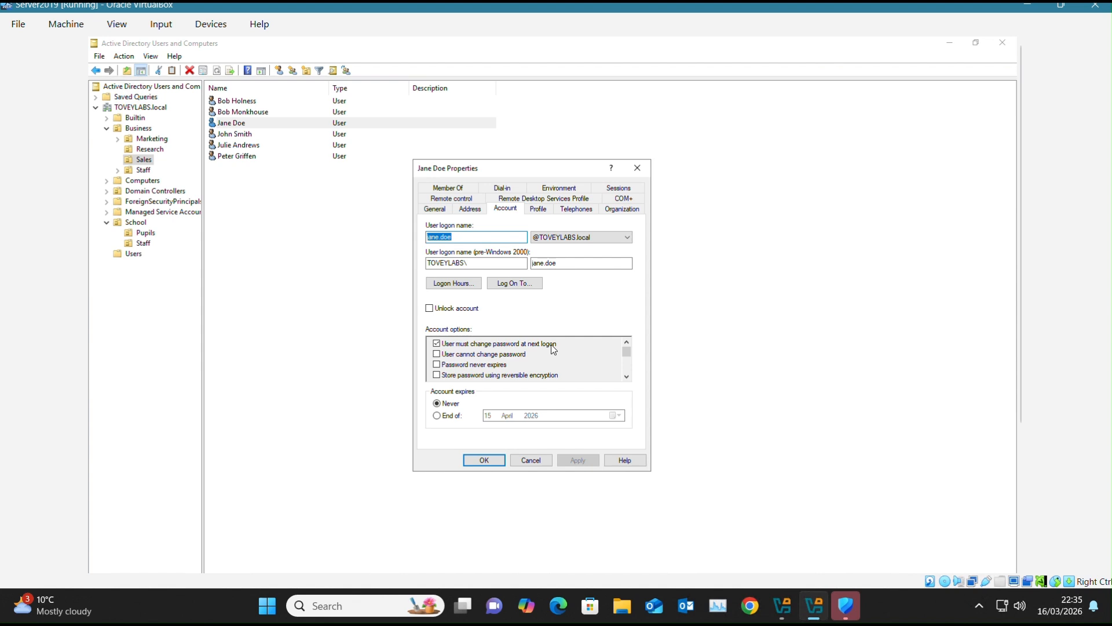
left_click(451, 189)
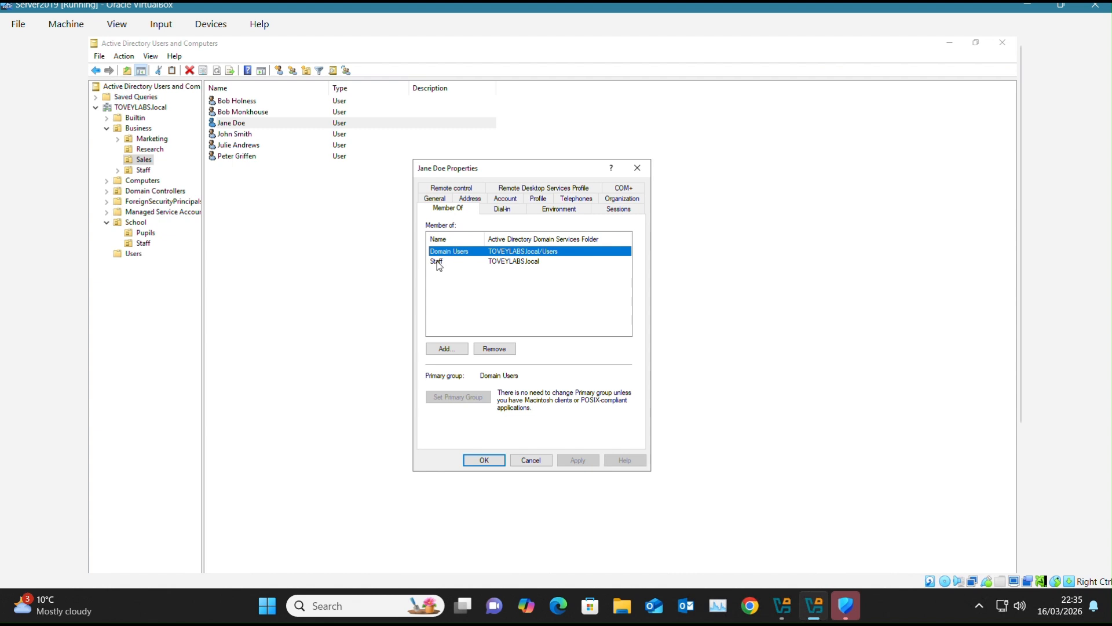
left_click(494, 461)
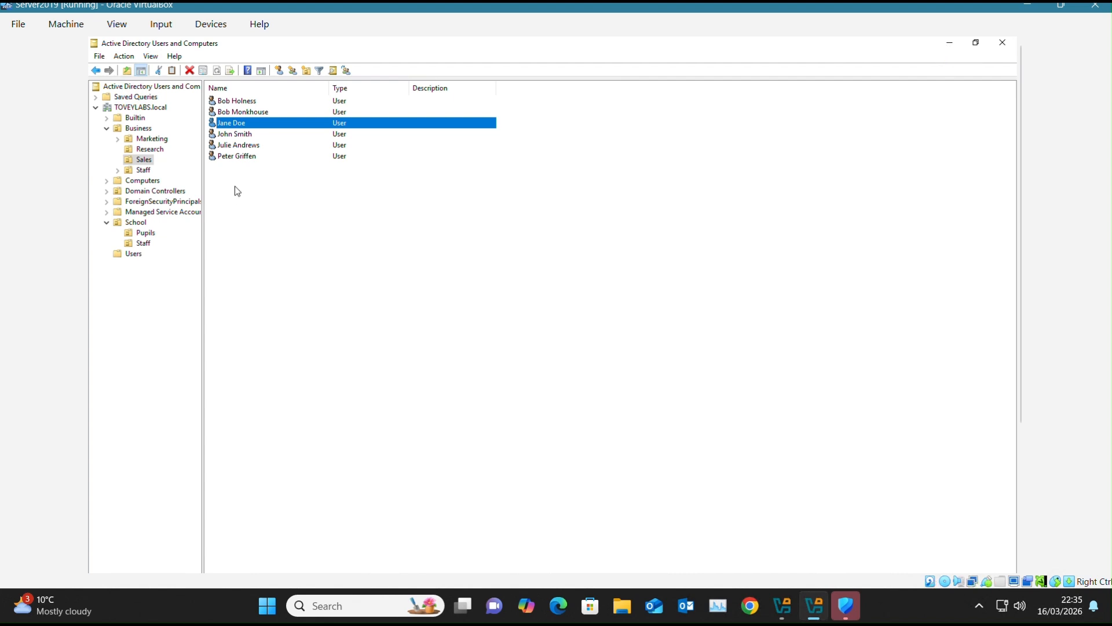
Delete all the imported users from the Sales OU and confirm the deletion
left_click_drag(237, 191, 238, 95)
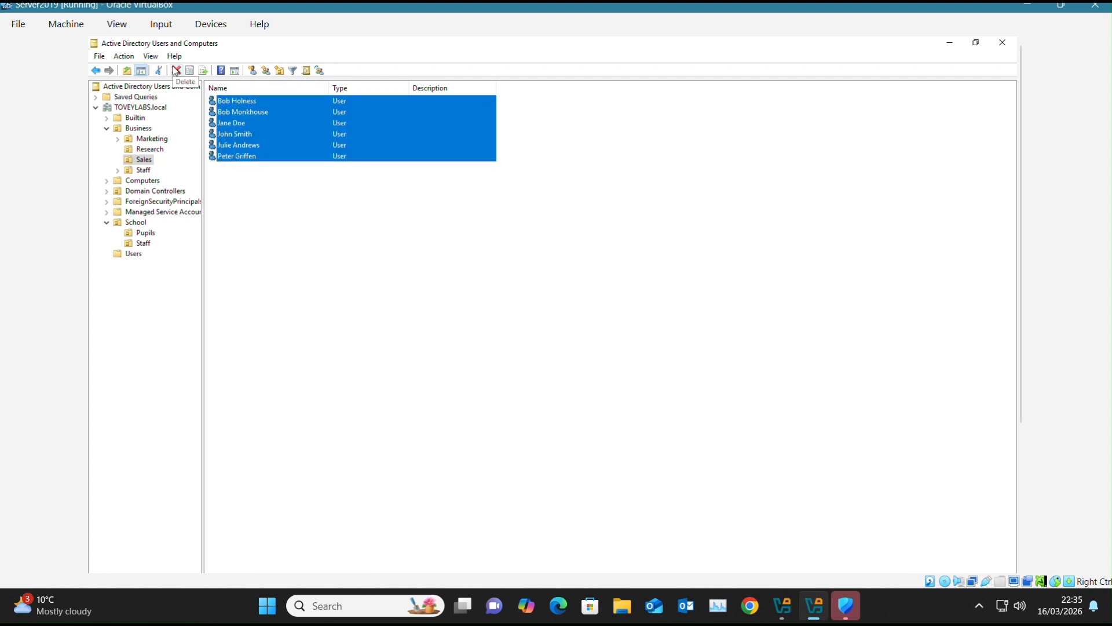
left_click(176, 70)
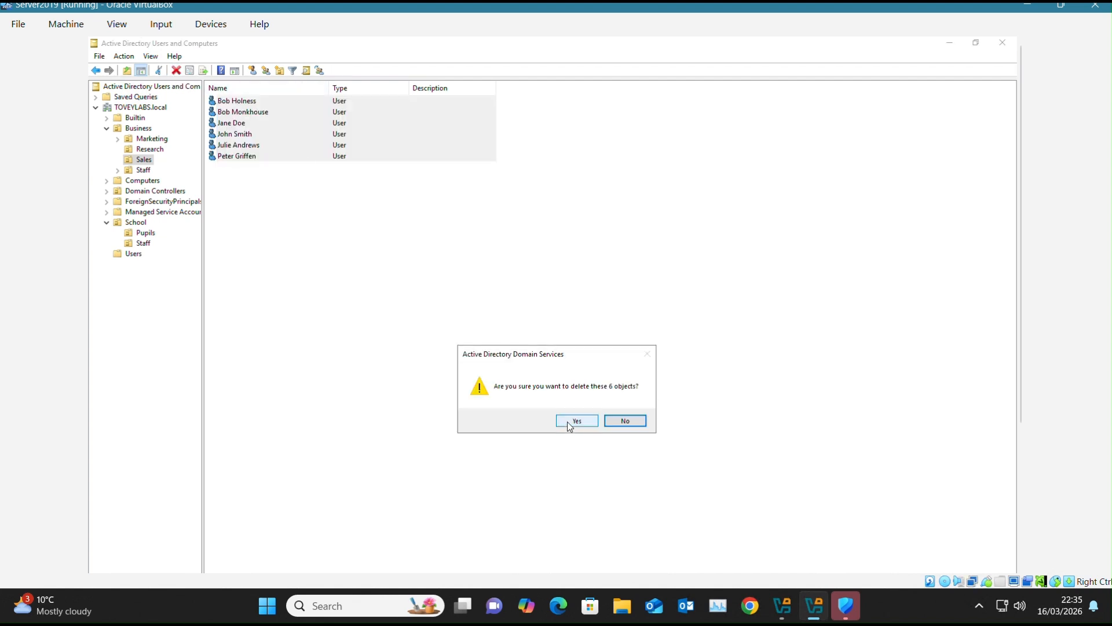
left_click(568, 422)
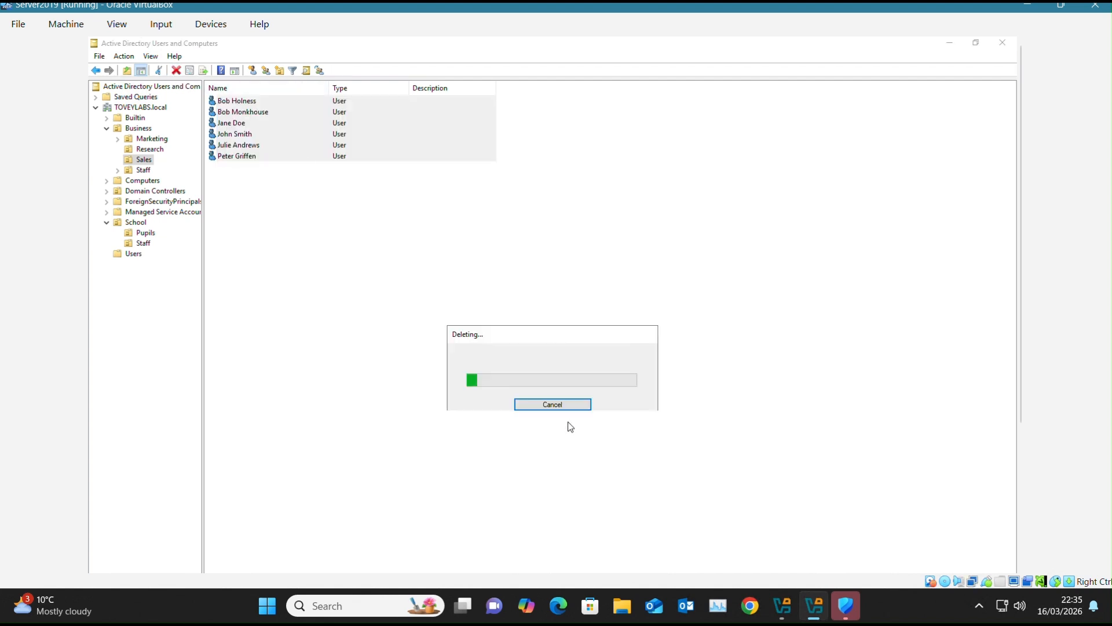
Minimize Active Directory Users and Computers and switch back to the AD Import Tool
left_click(949, 43)
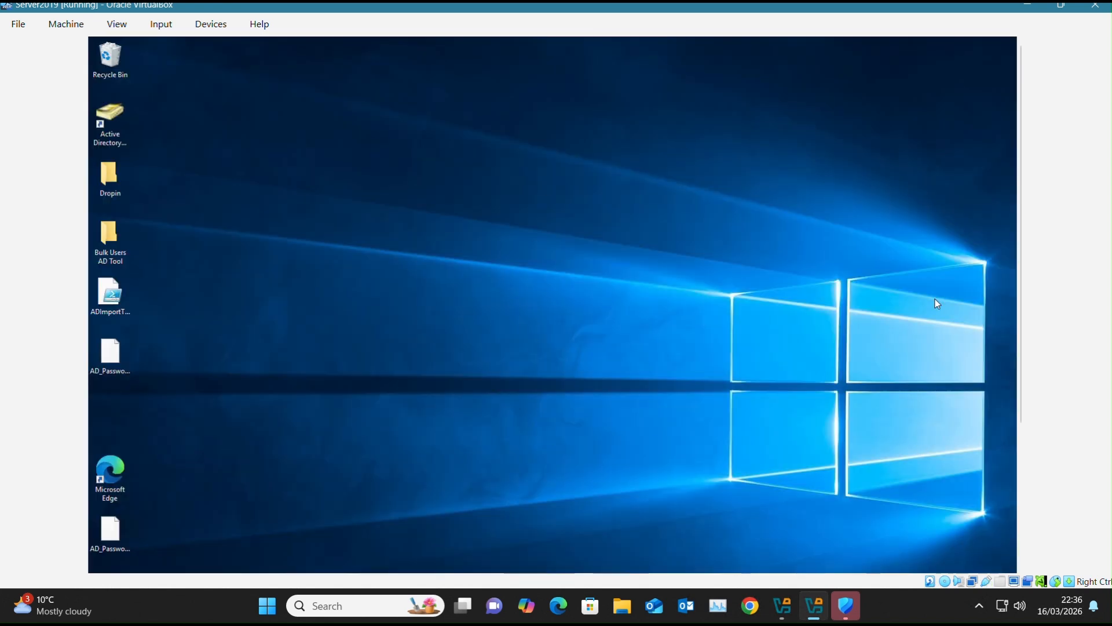
left_click_drag(1020, 378, 1043, 549)
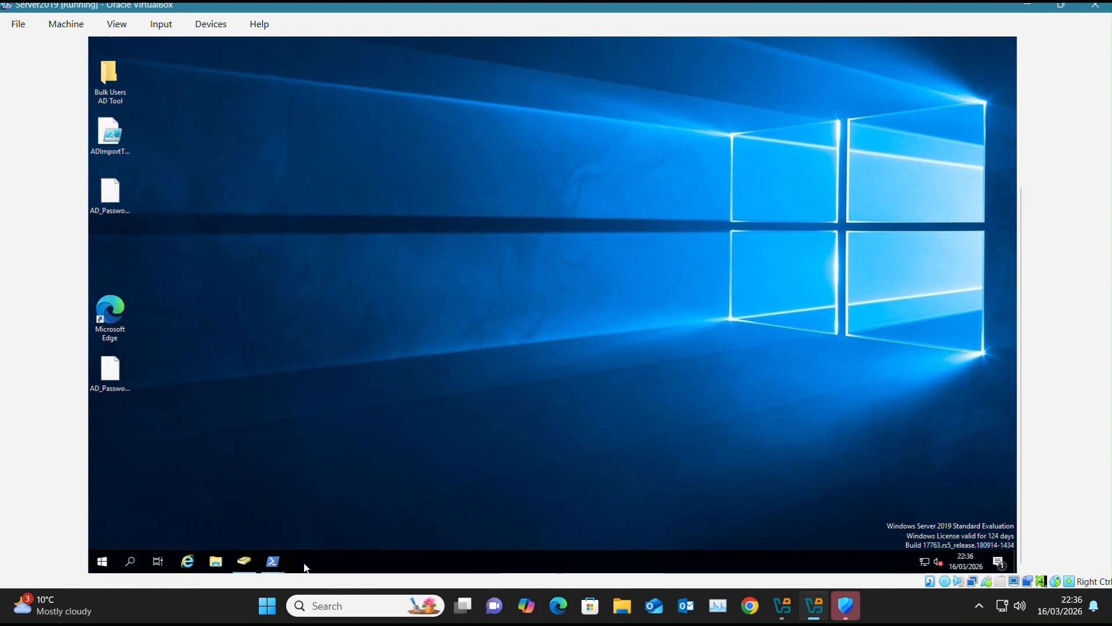
mouse_move(285, 570)
left_click(330, 516)
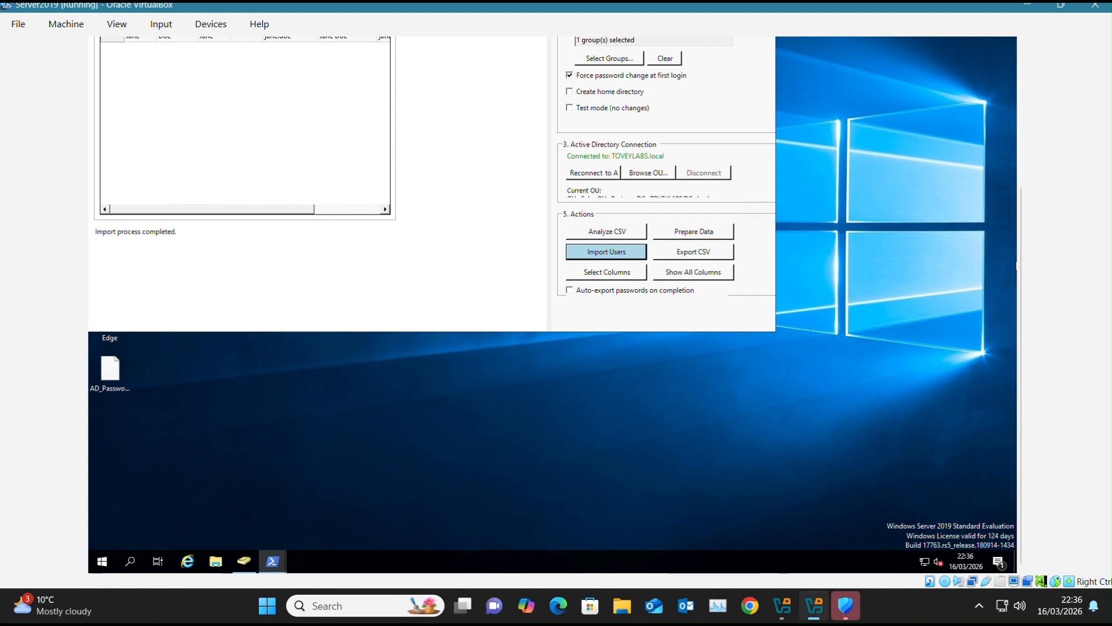
left_click_drag(1020, 260, 1017, 95)
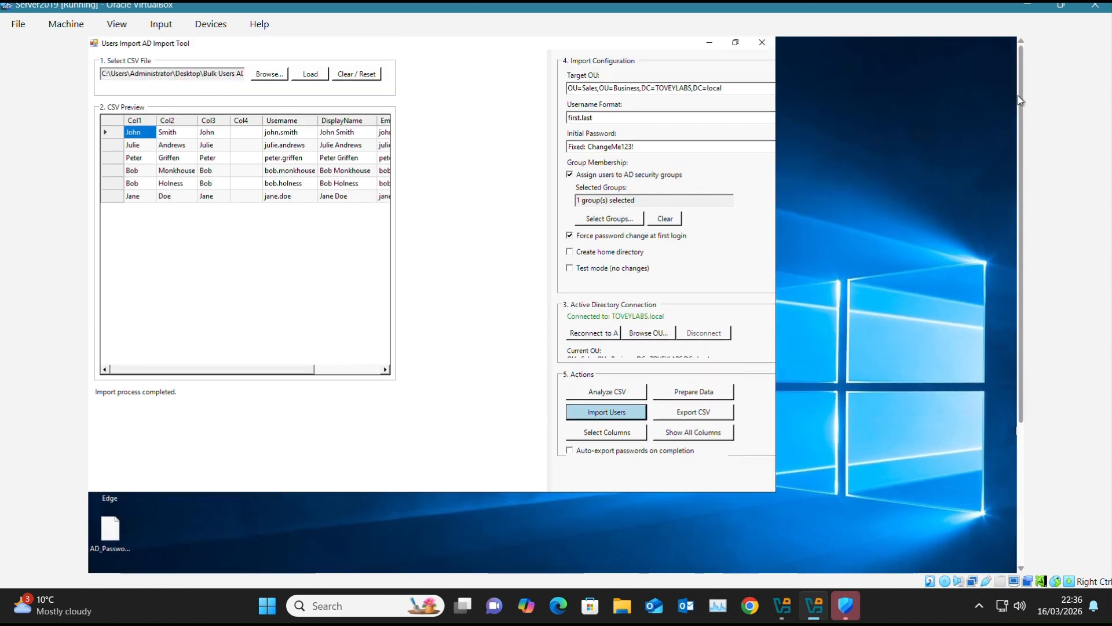
Clear the previous import data and load TestUsers - No Headers.csv from the Bulk Users AD Tool folder
left_click(360, 76)
left_click(276, 76)
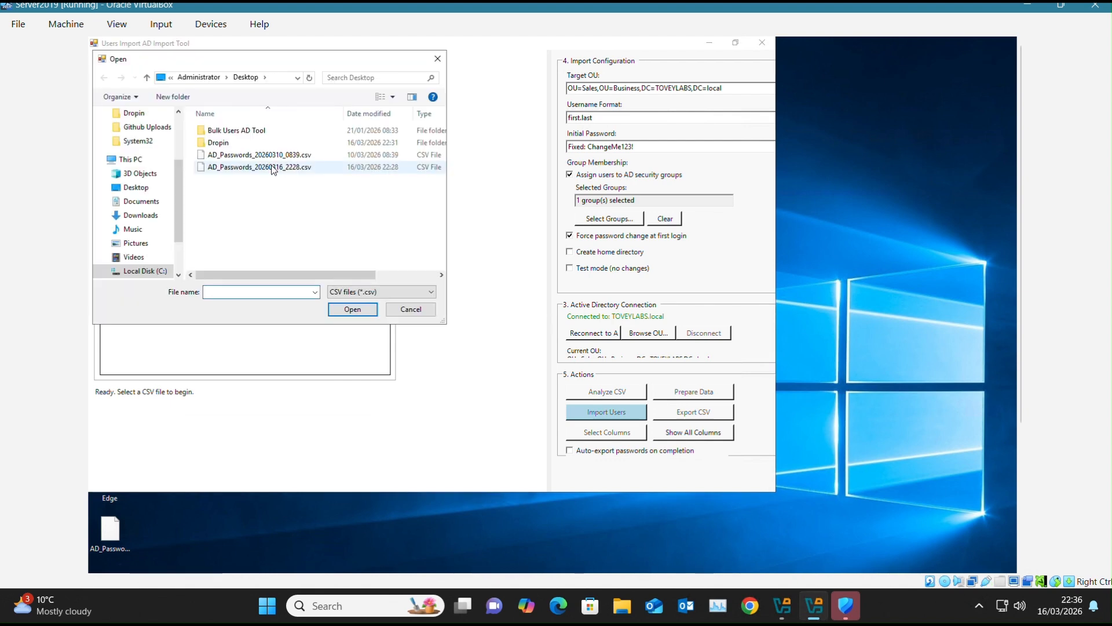
double_click(247, 130)
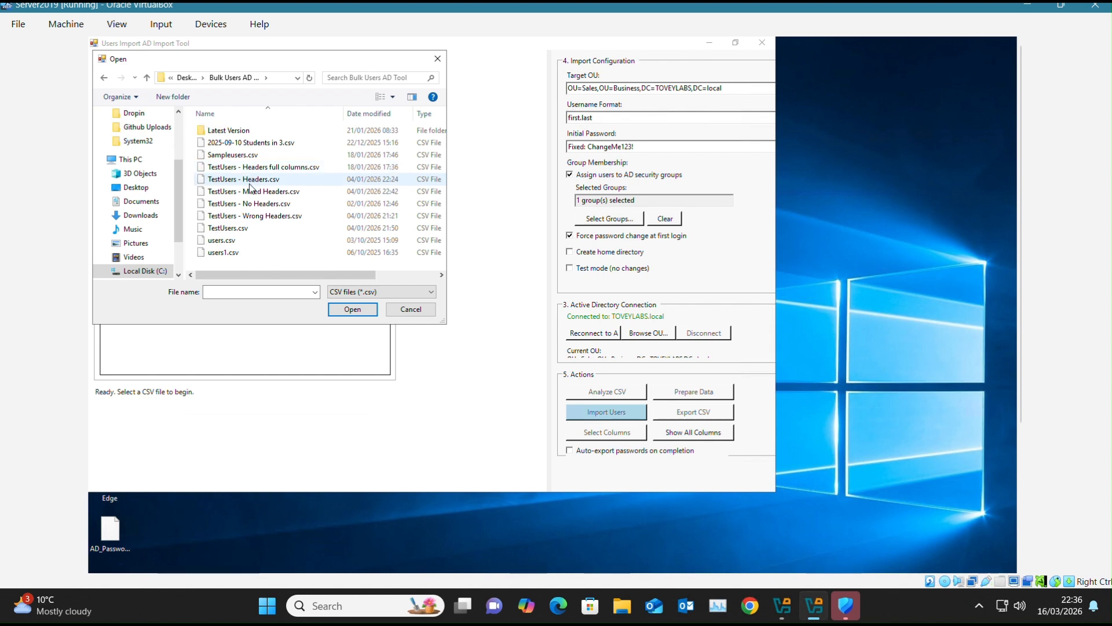
double_click(256, 205)
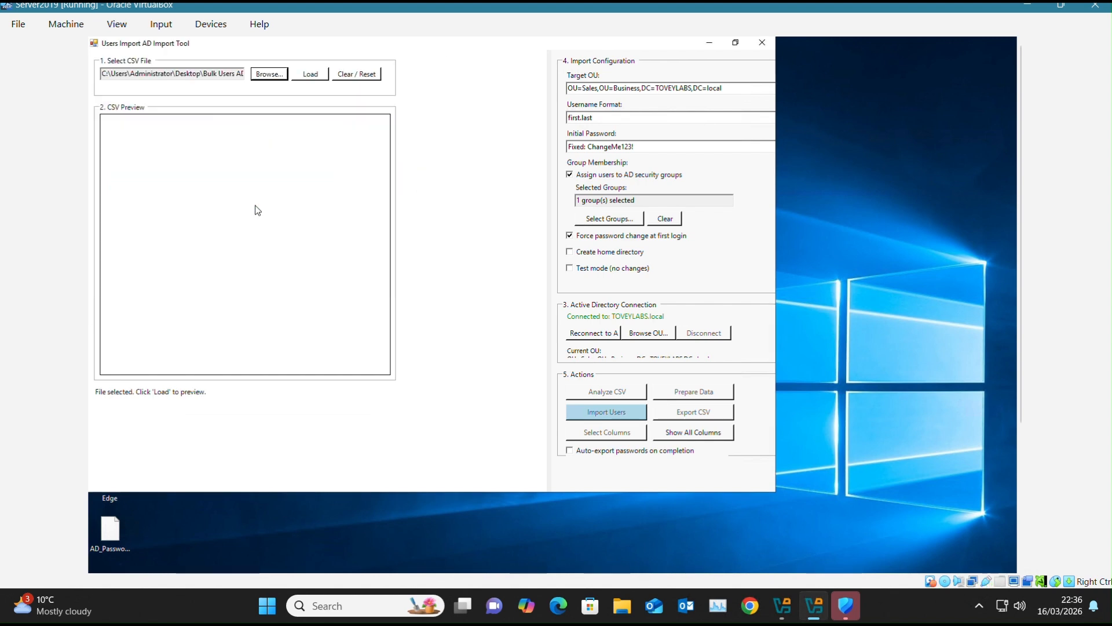
left_click(310, 74)
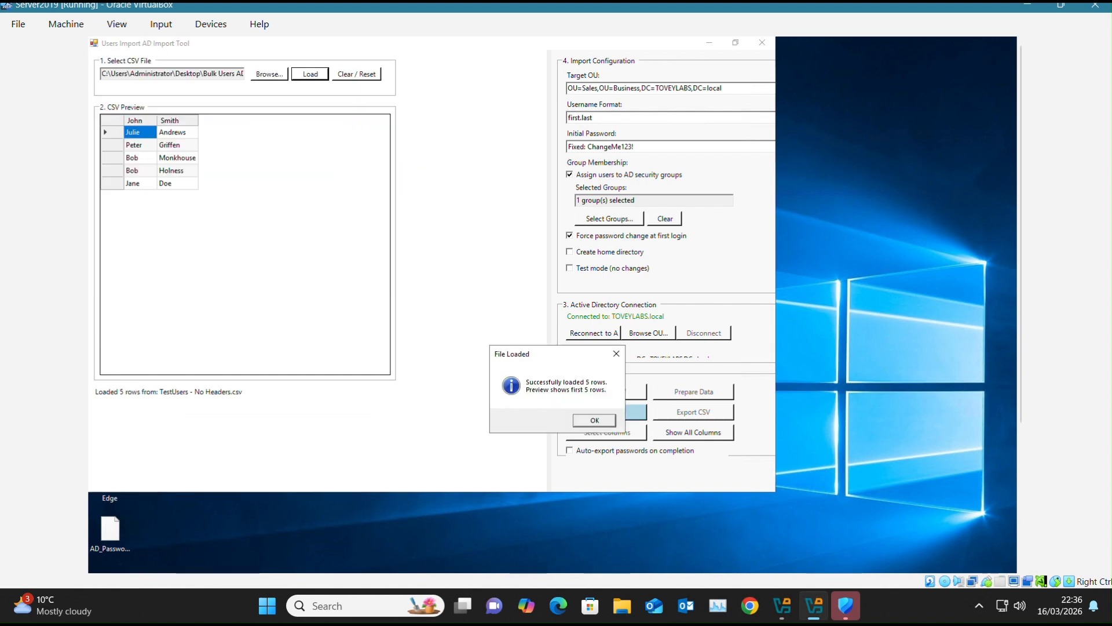
left_click(594, 420)
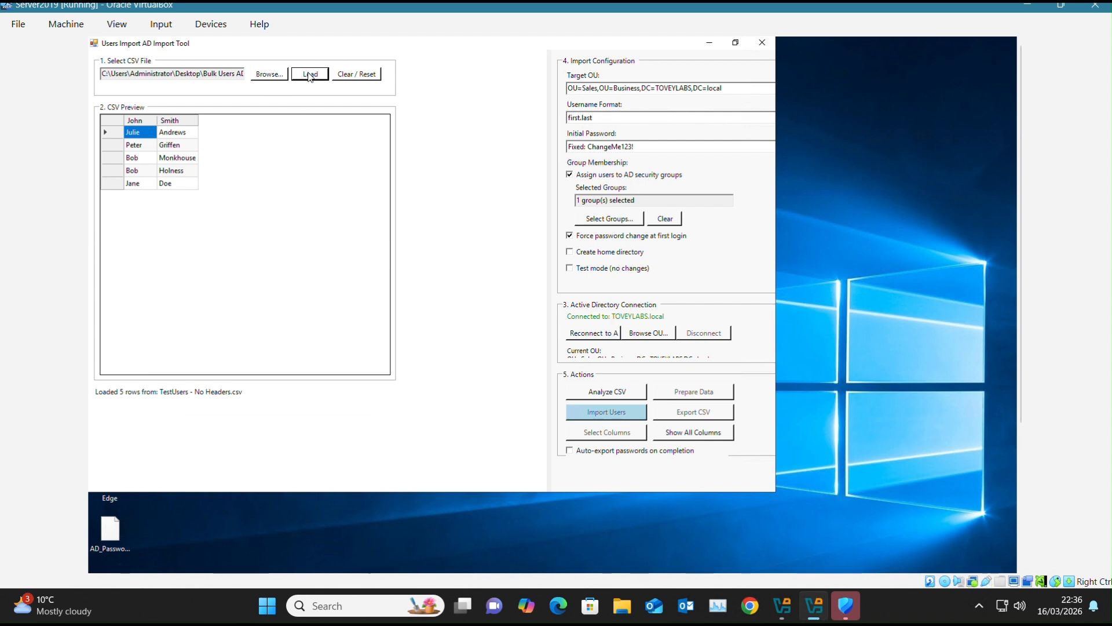
Reset the CSV selection and load TestUsers - Mixed Headers.csv from the Bulk Users AD Tool folder
left_click(347, 77)
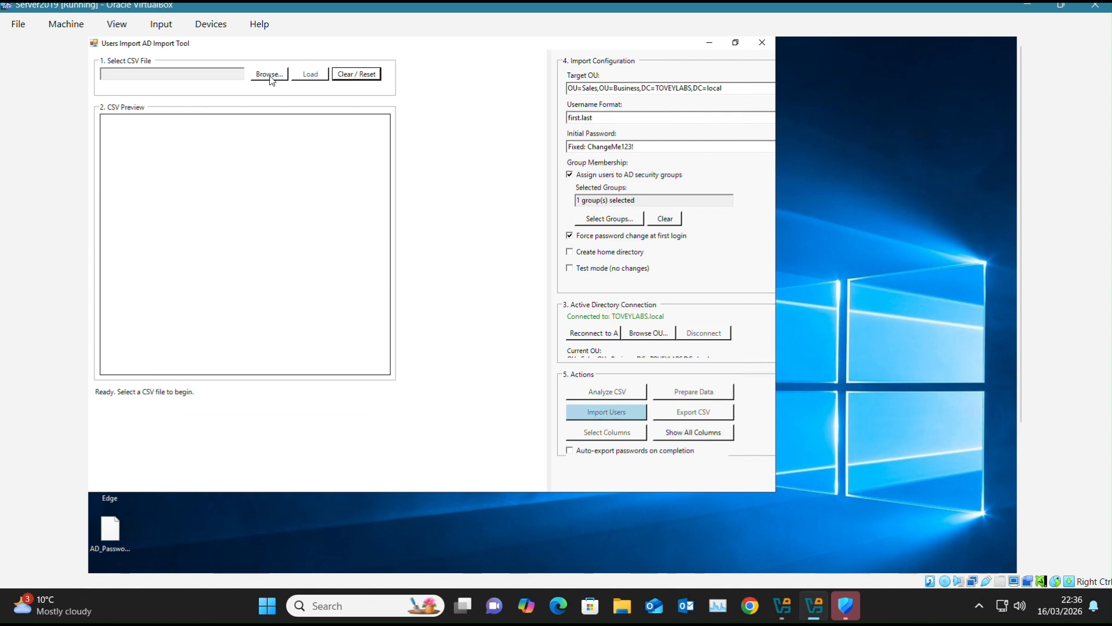
left_click(270, 75)
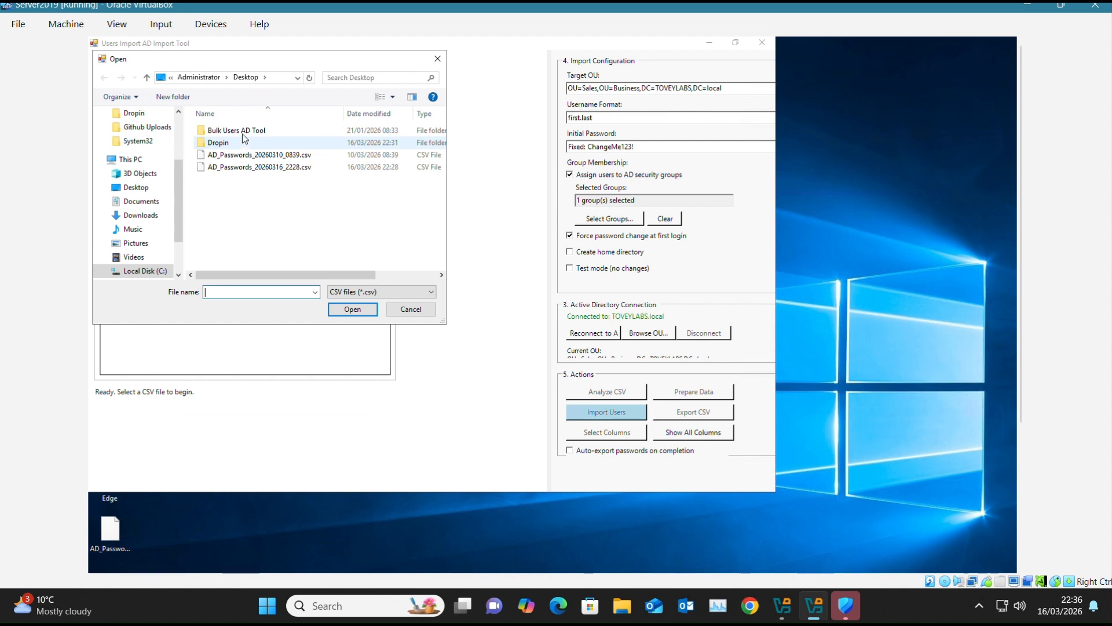
double_click(241, 128)
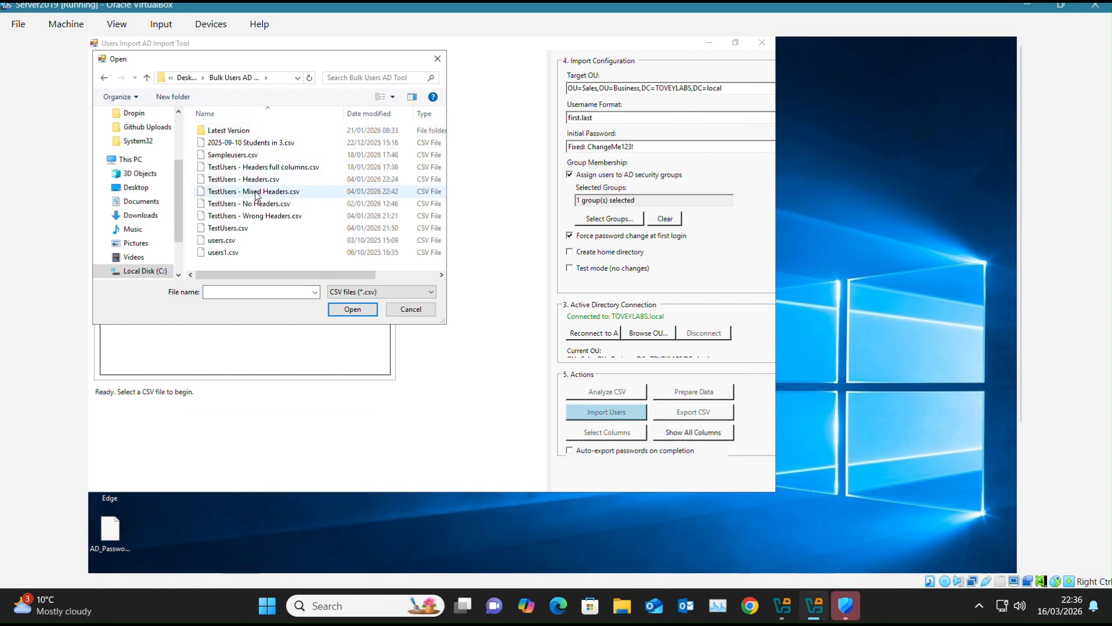
left_click(255, 193)
left_click(351, 311)
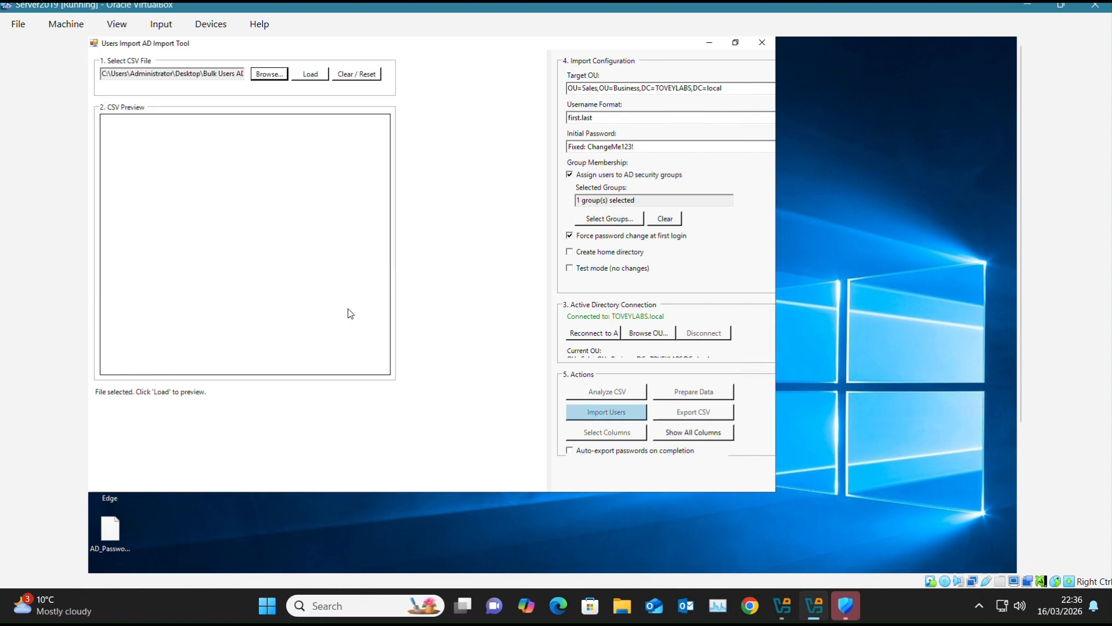
left_click(311, 75)
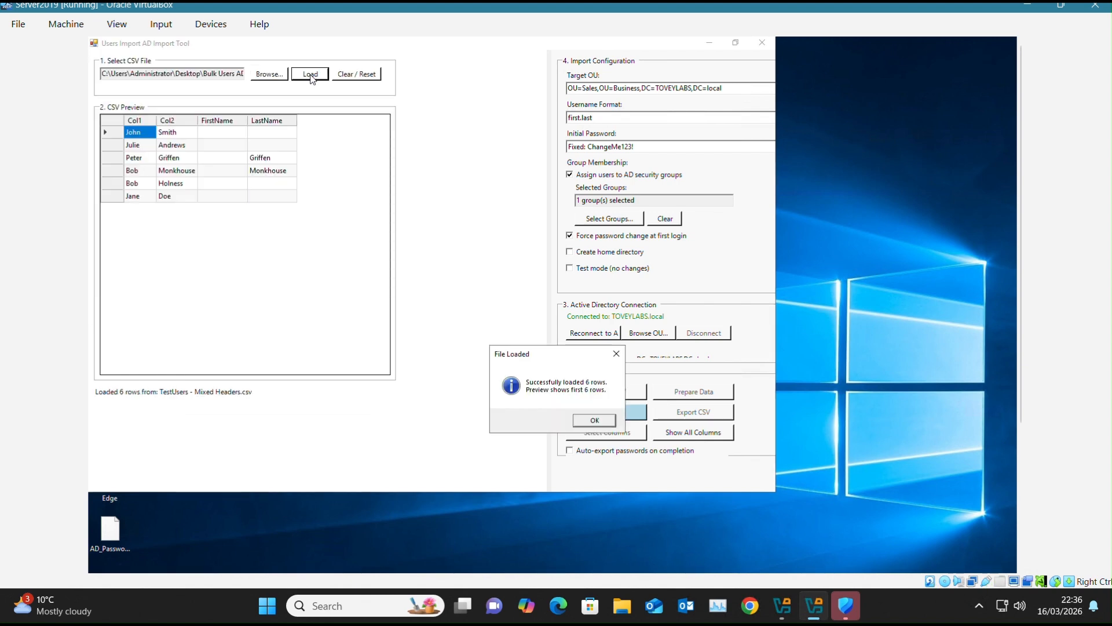
left_click(586, 421)
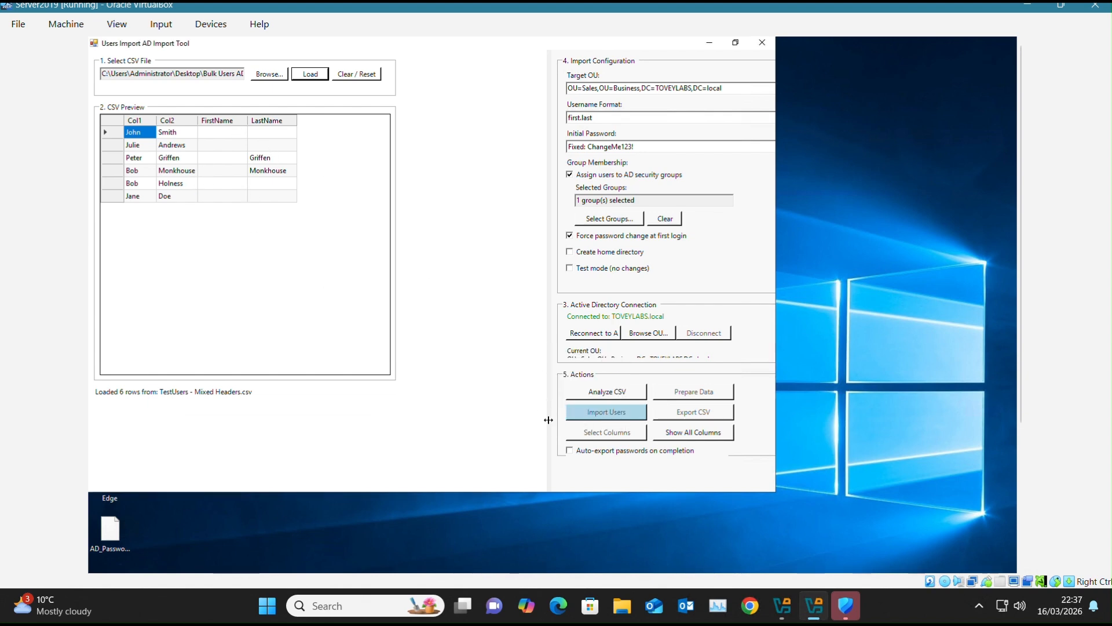
Analyze the mixed-headers CSV, review its column summary and required AD fields, and close the analysis results
left_click(604, 391)
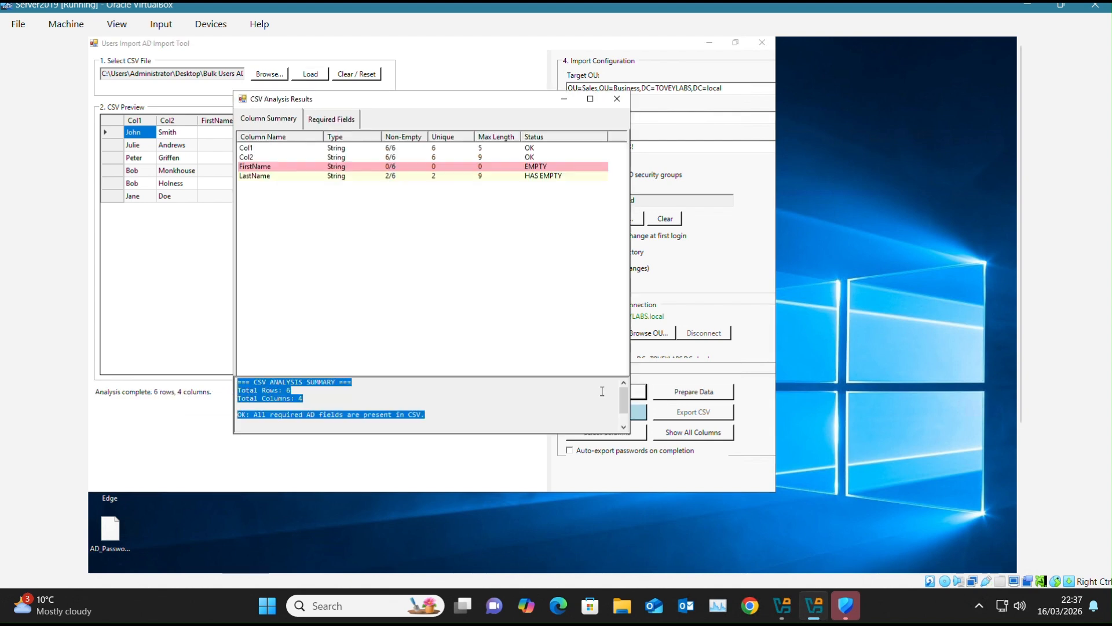
left_click(329, 118)
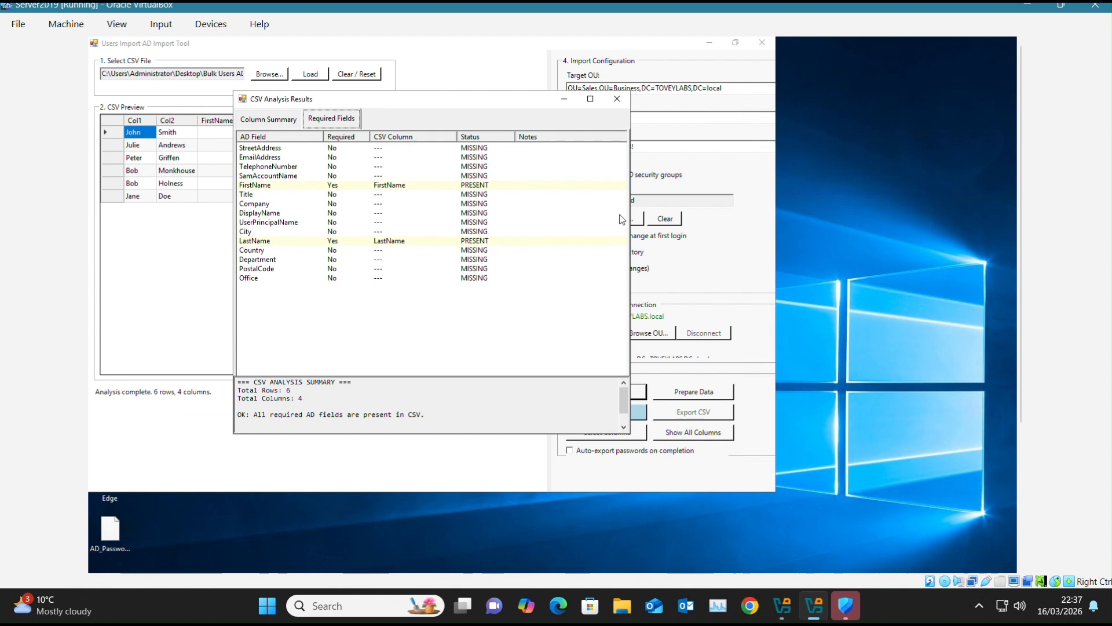
left_click(617, 100)
Try to prepare the mixed-headers data for the Sales OU with the first.last username format
left_click(697, 393)
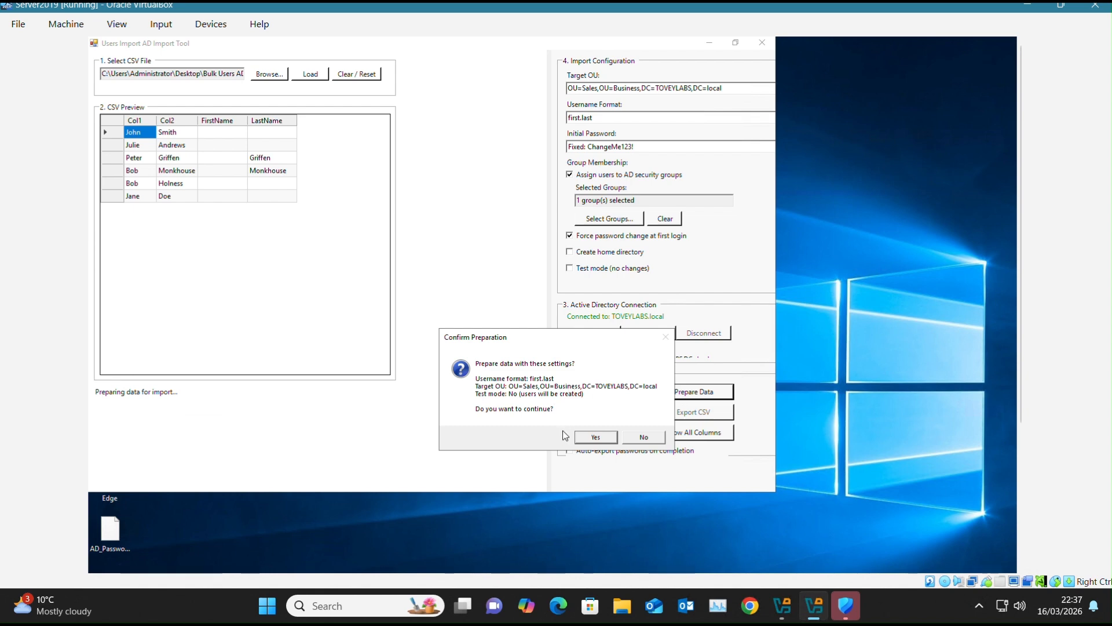
left_click(590, 439)
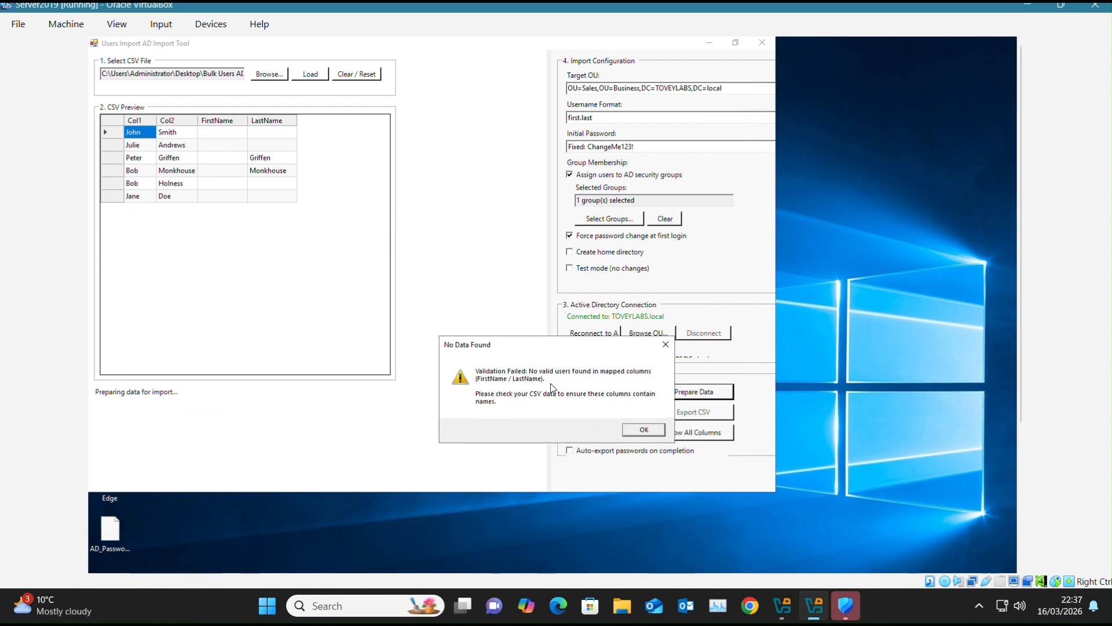
left_click(644, 430)
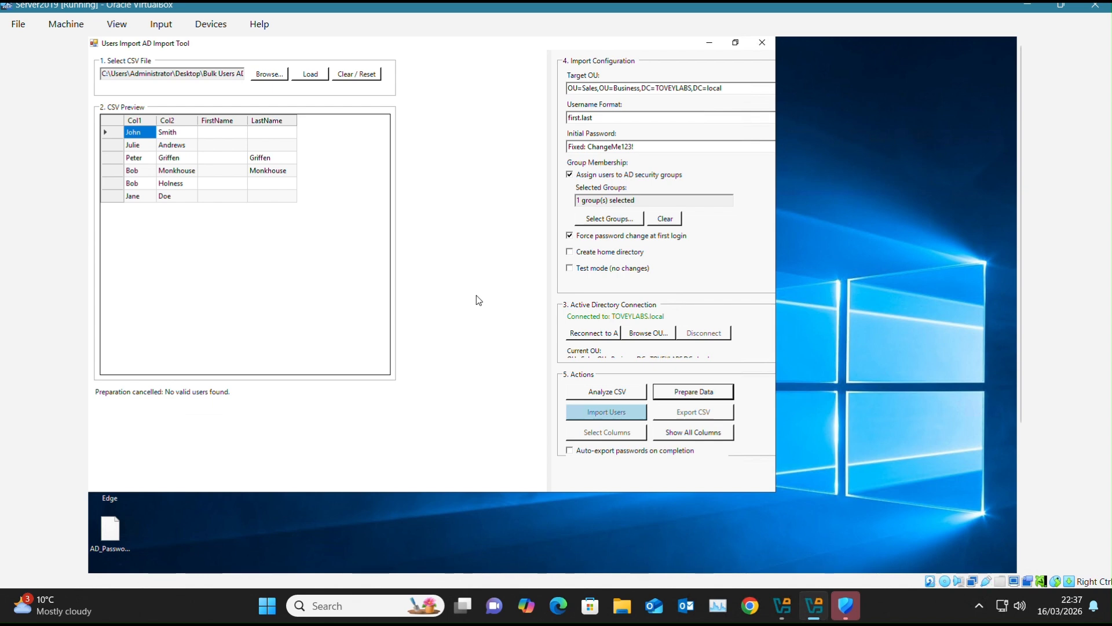